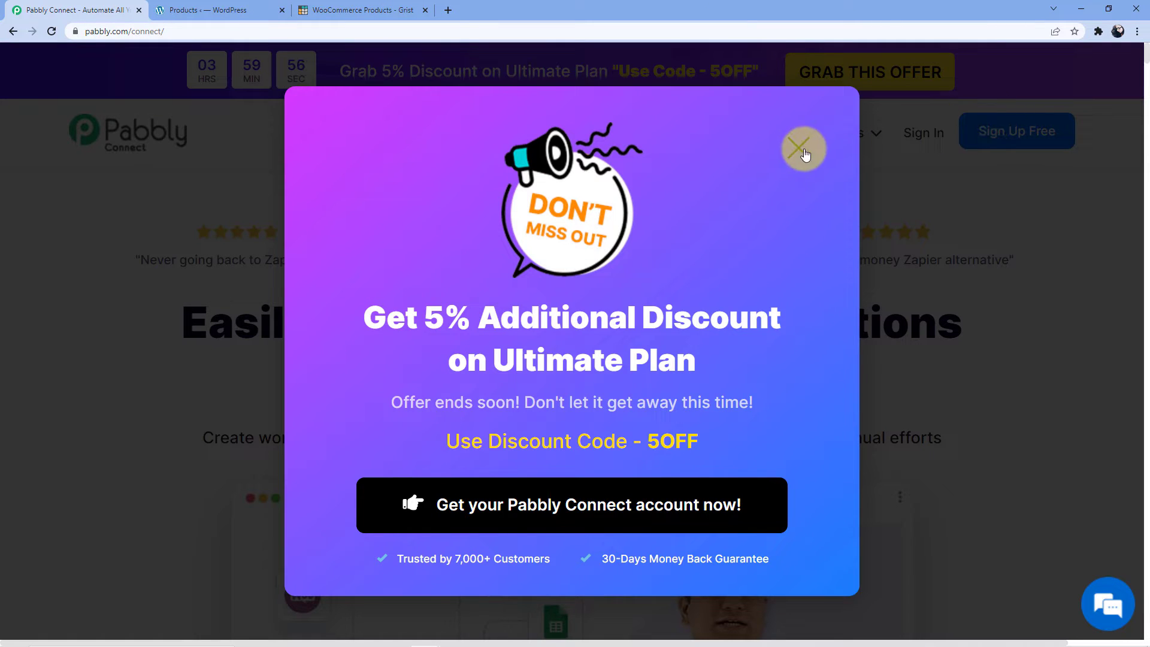
Dismiss the promo popup, sign in, and open the Pabbly Connect app's workflow dashboard.
click(803, 150)
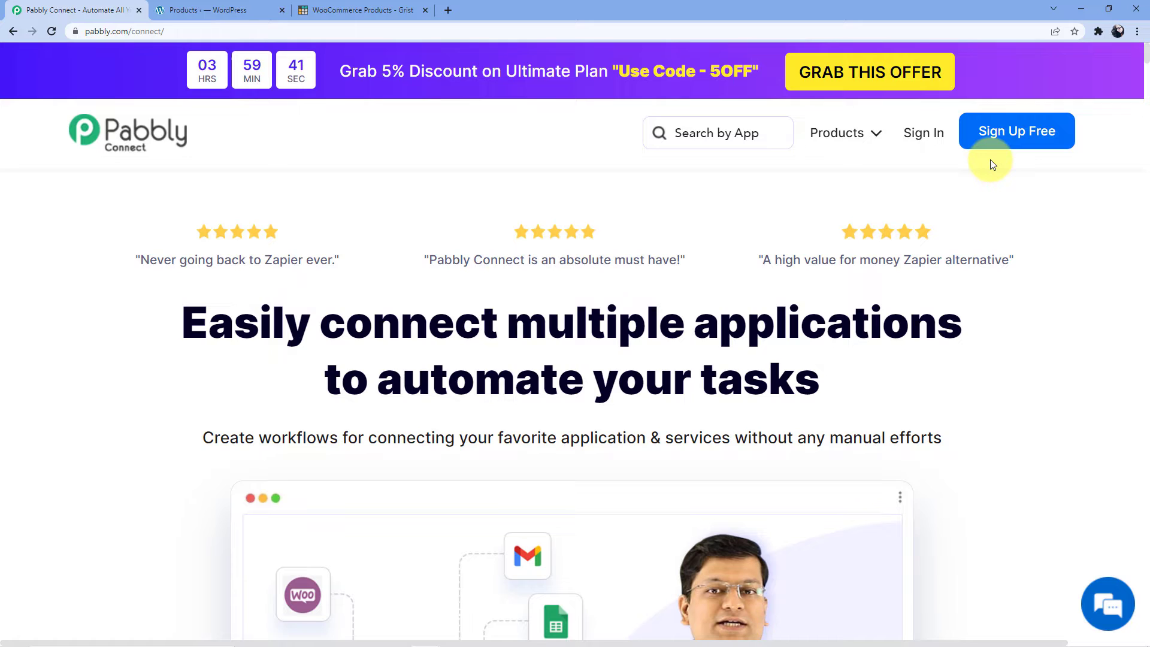
click(923, 135)
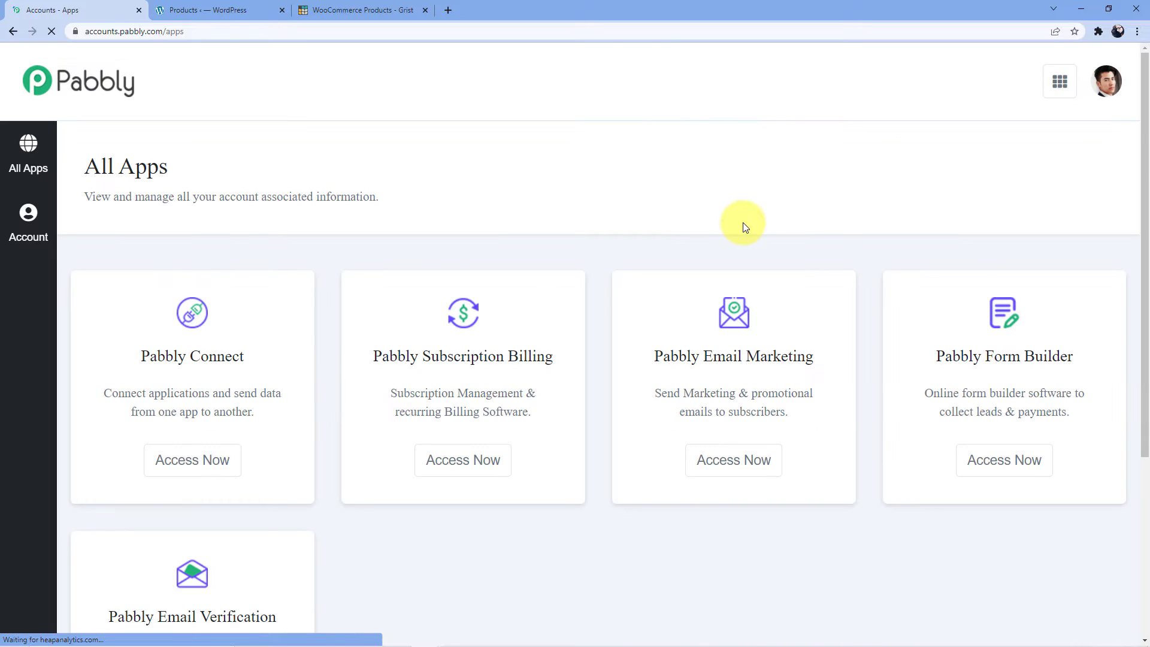
scroll(319, 281, down, 3)
scroll(245, 103, down, 1)
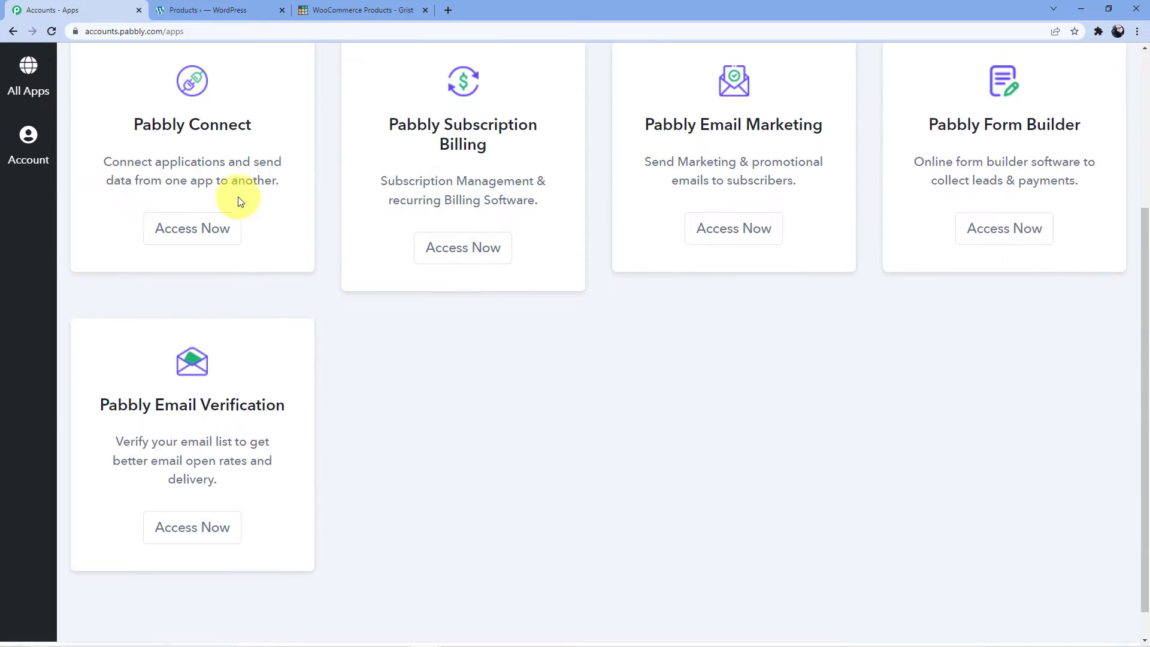
click(197, 231)
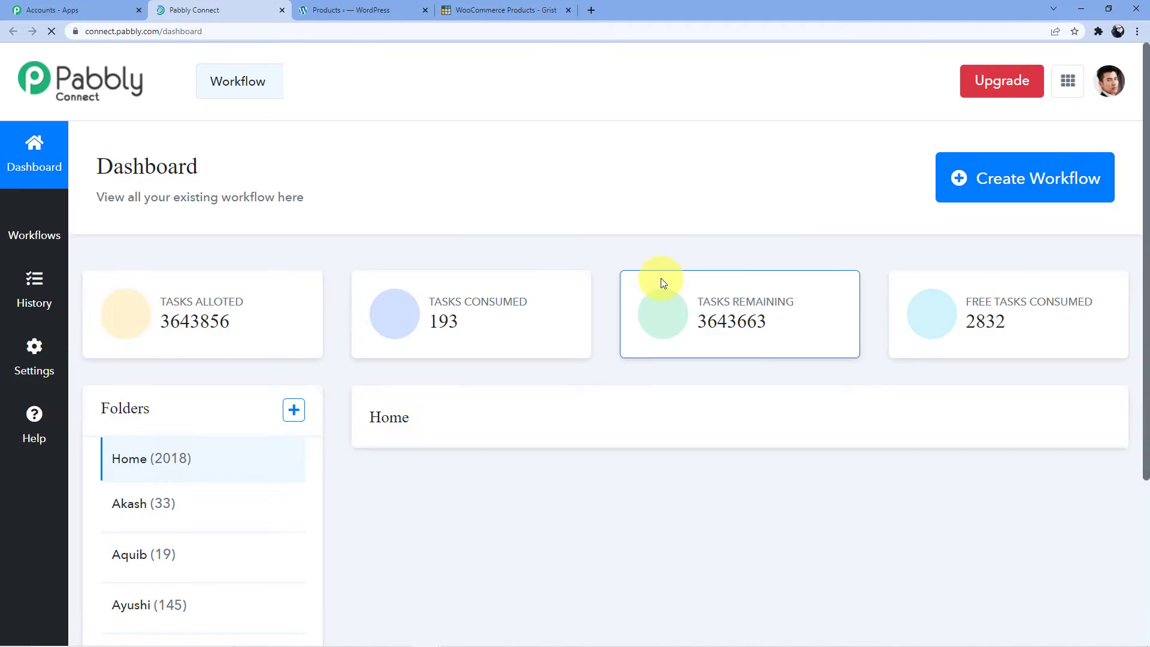
scroll(680, 367, down, 18)
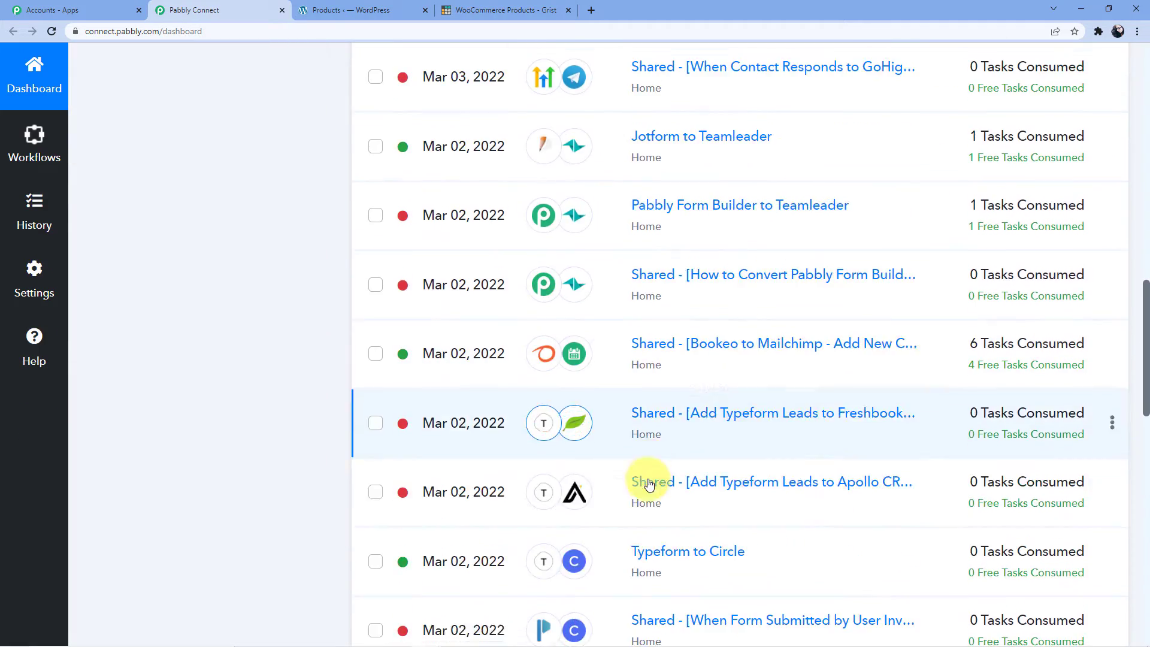
scroll(652, 538, up, 11)
scroll(652, 539, up, 7)
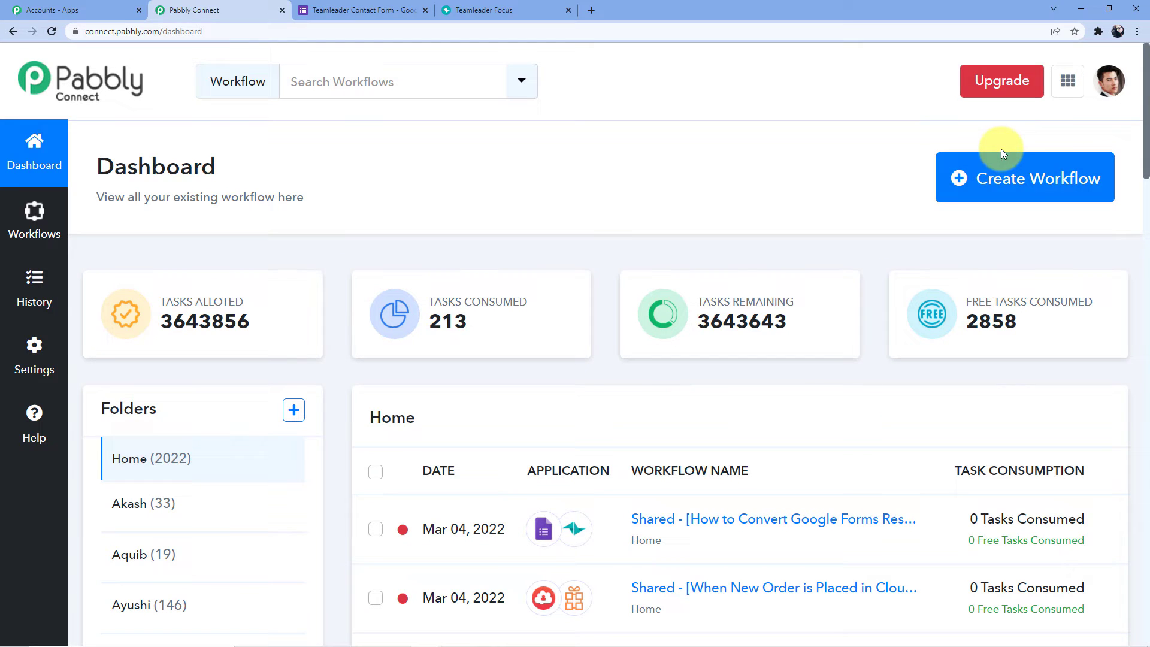
Start a new workflow and enter the name 'Google Forms to Teamleader'.
click(1006, 167)
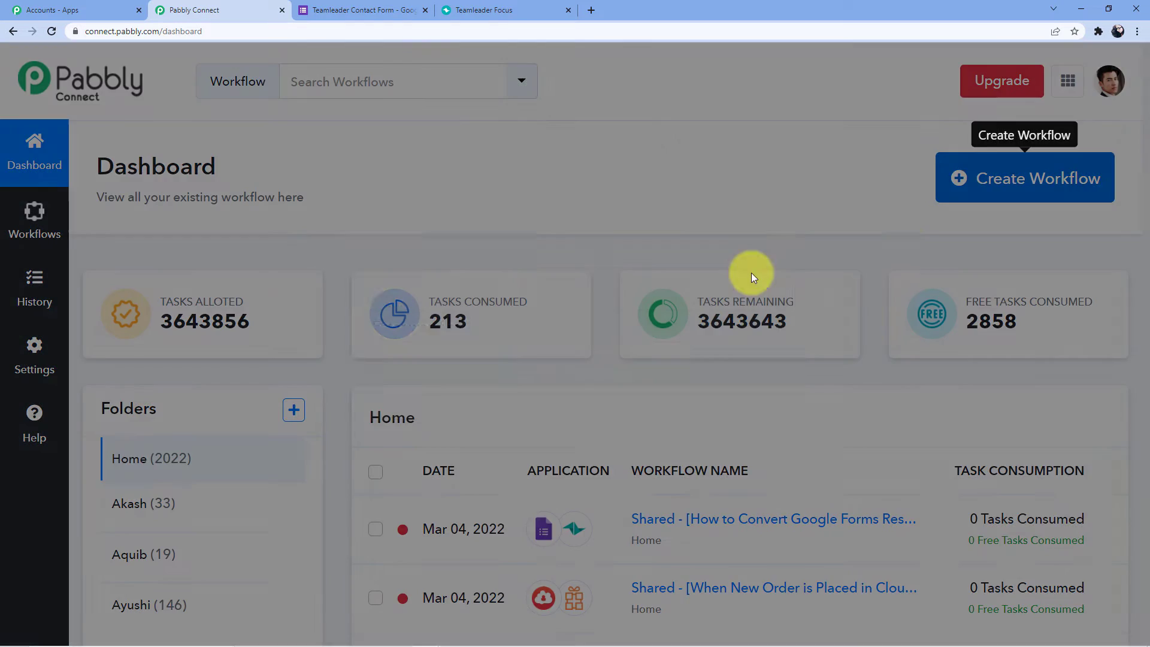
click(510, 350)
text(G)
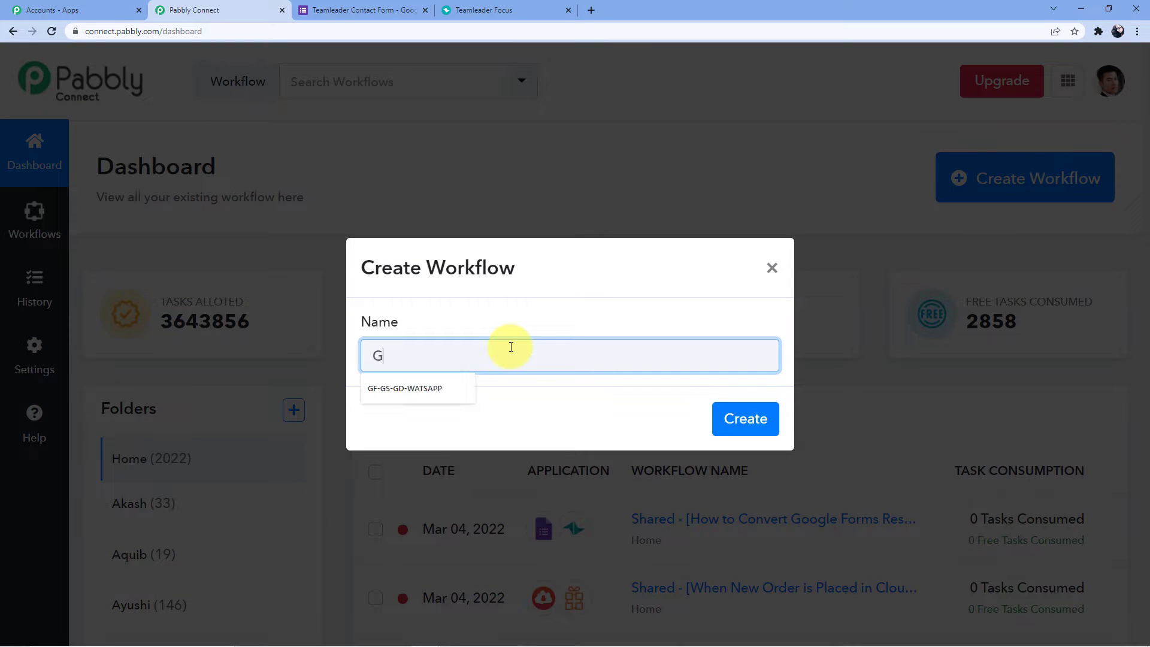
text(oogle Forms to Teamle)
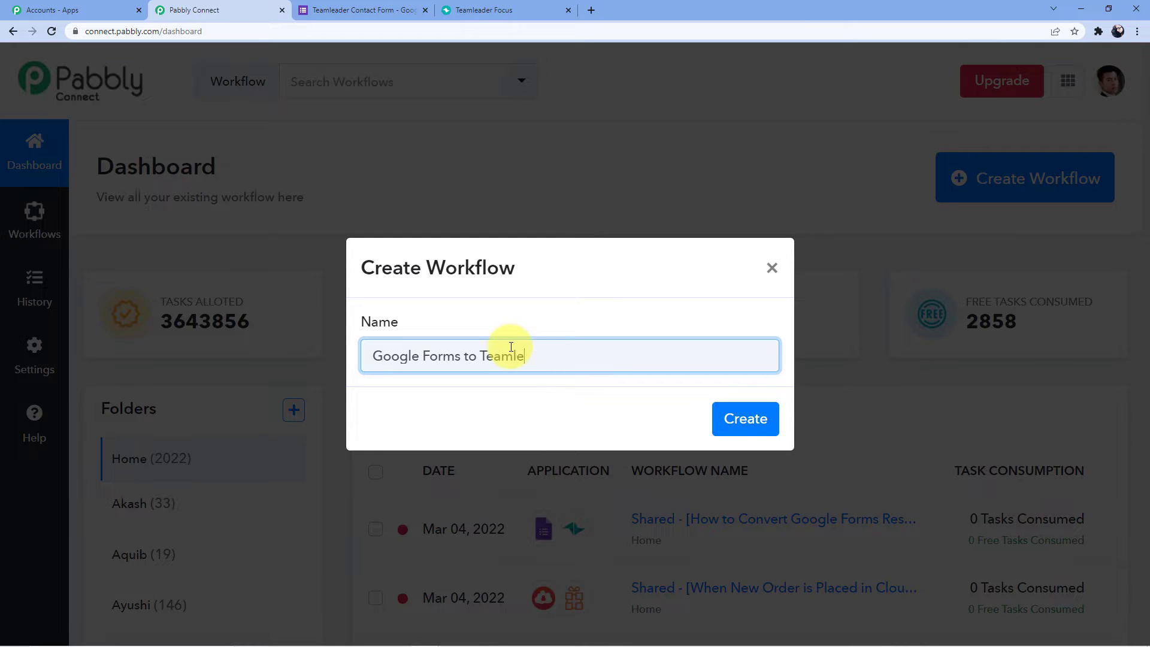
key(BackSpace)
key(BackSpace)
key(BackSpace)
Create the 'Google Forms to Teamleader' workflow and look over its new editor.
click(770, 417)
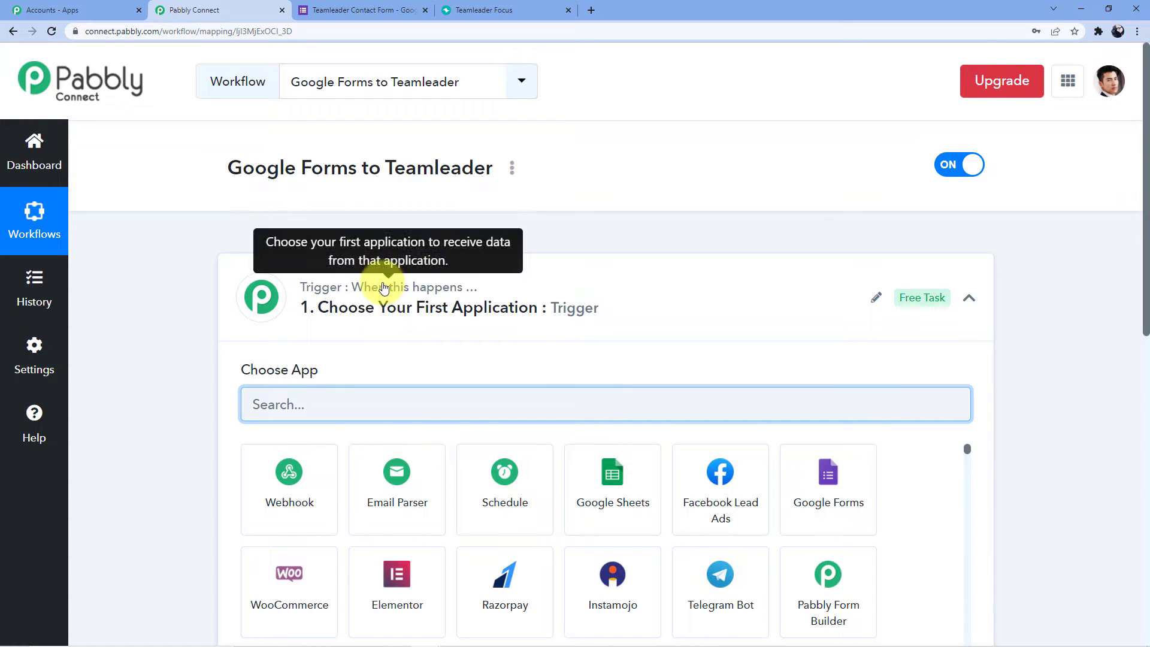
scroll(334, 249, down, 5)
scroll(224, 317, down, 3)
scroll(217, 325, up, 8)
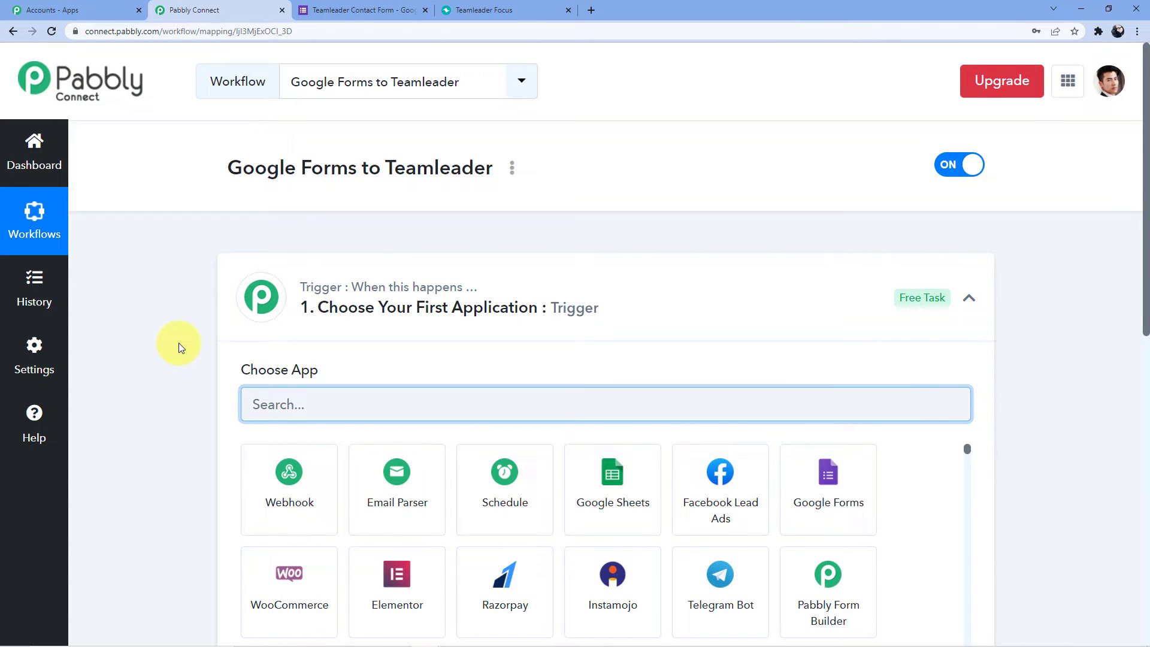
scroll(178, 342, down, 4)
scroll(167, 344, down, 2)
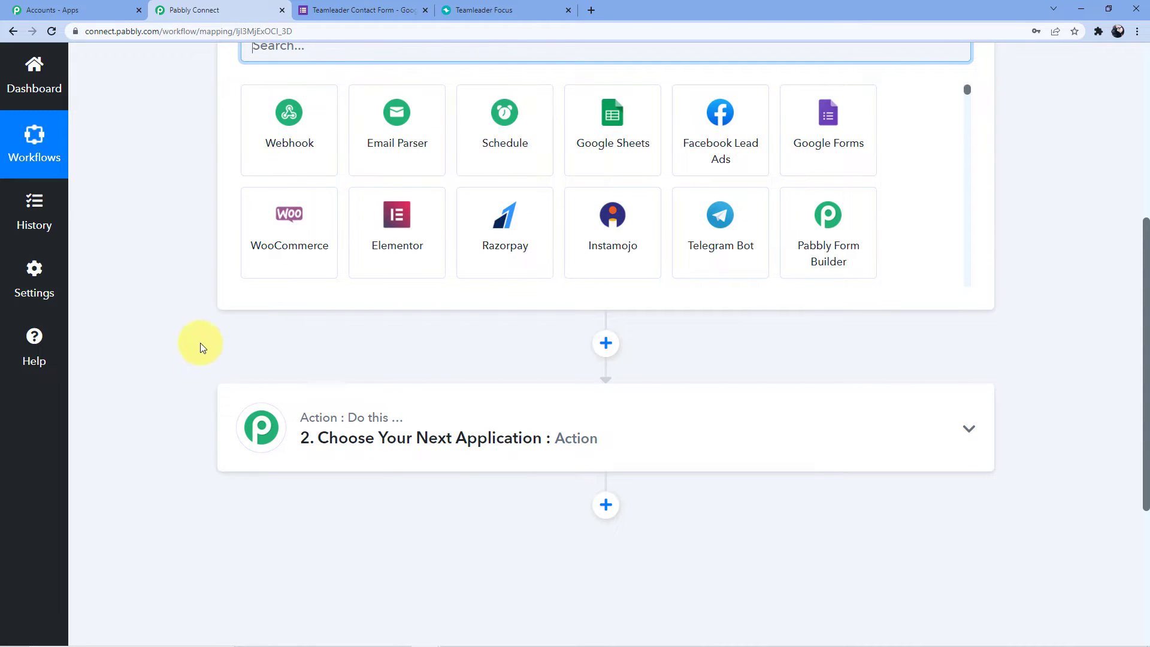
scroll(333, 426, up, 4)
scroll(326, 408, up, 3)
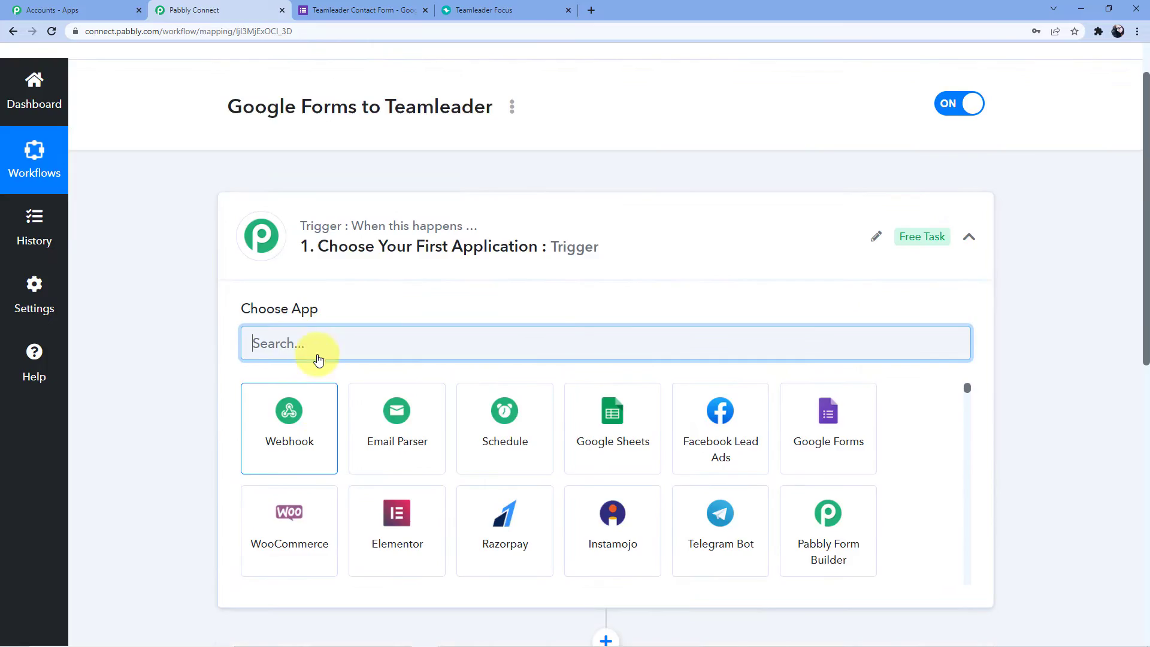
Set the trigger to Google Forms with the New Response Received event.
click(314, 403)
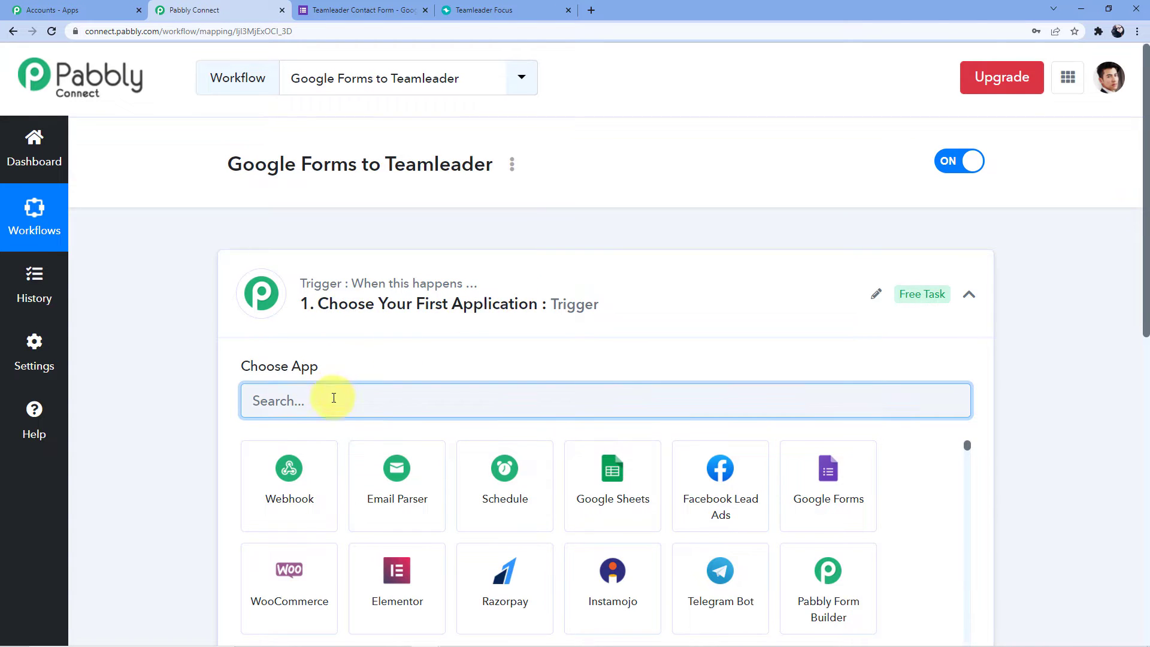
scroll(326, 419, down, 5)
scroll(317, 340, up, 4)
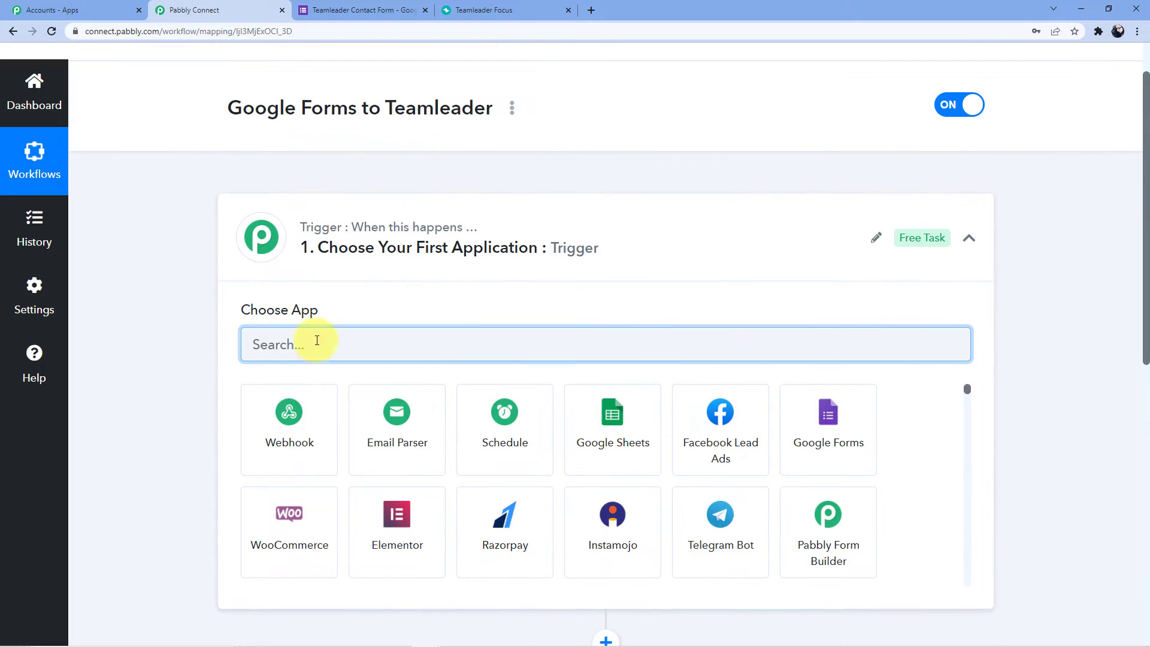
text(Google)
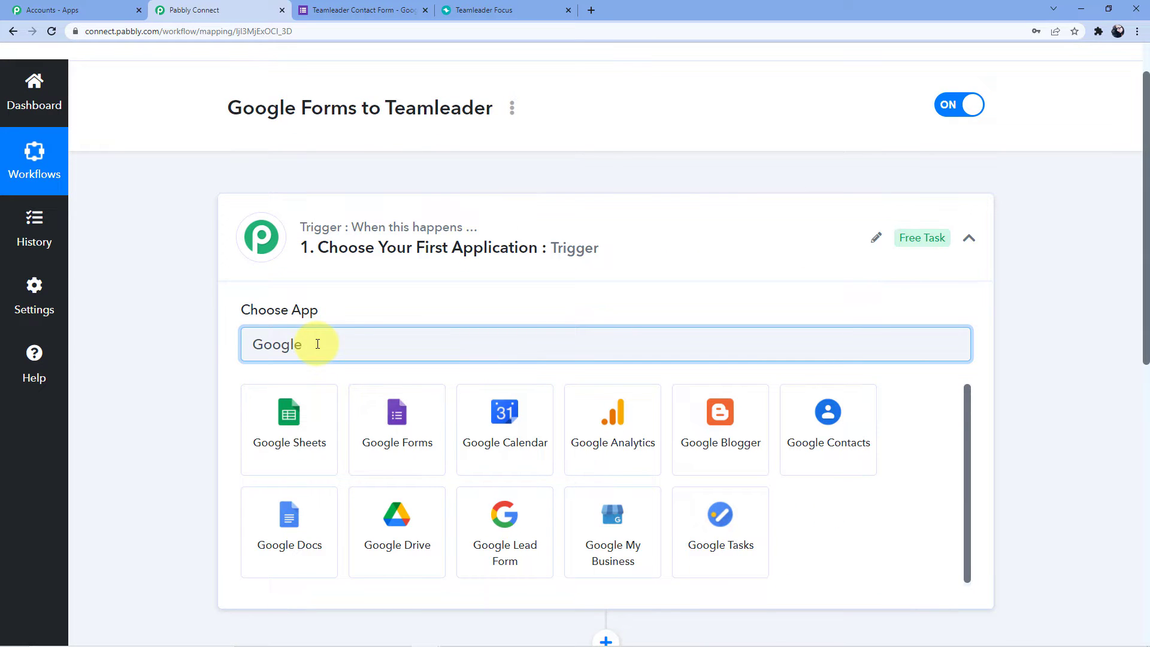
click(419, 430)
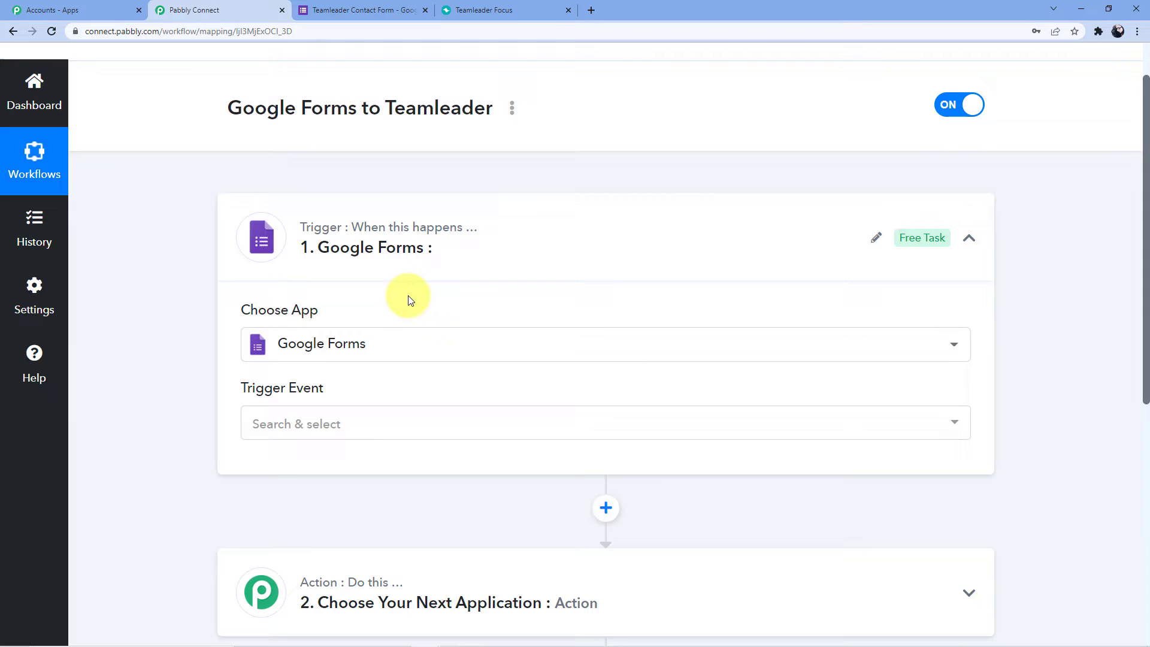
scroll(409, 299, down, 2)
click(341, 308)
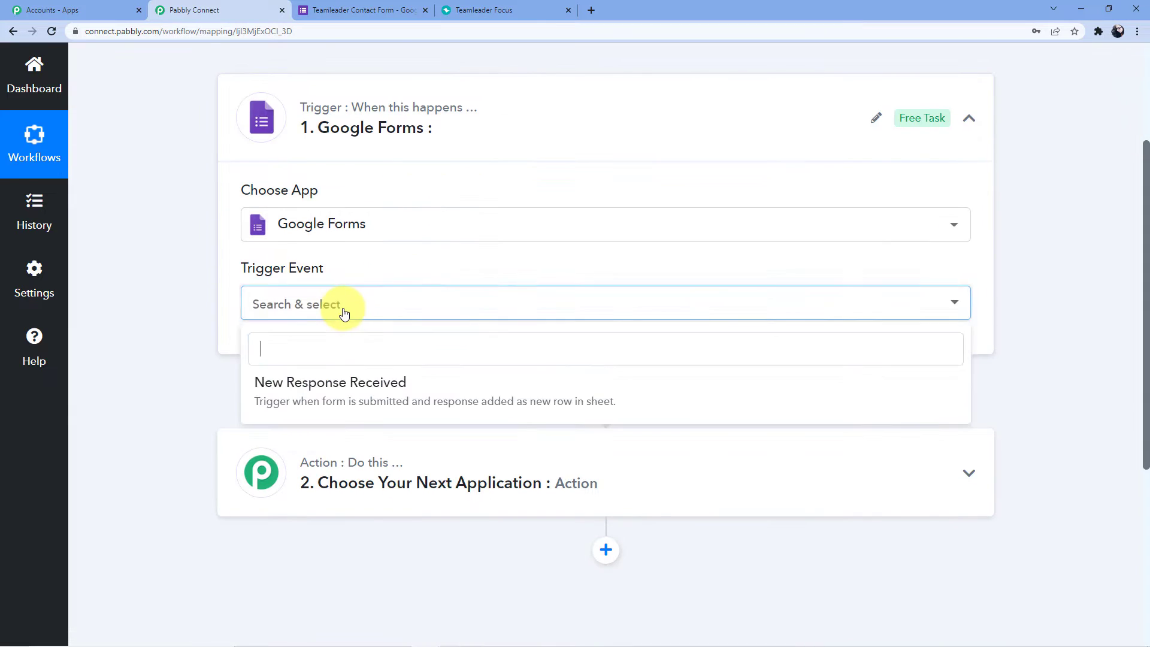
click(344, 380)
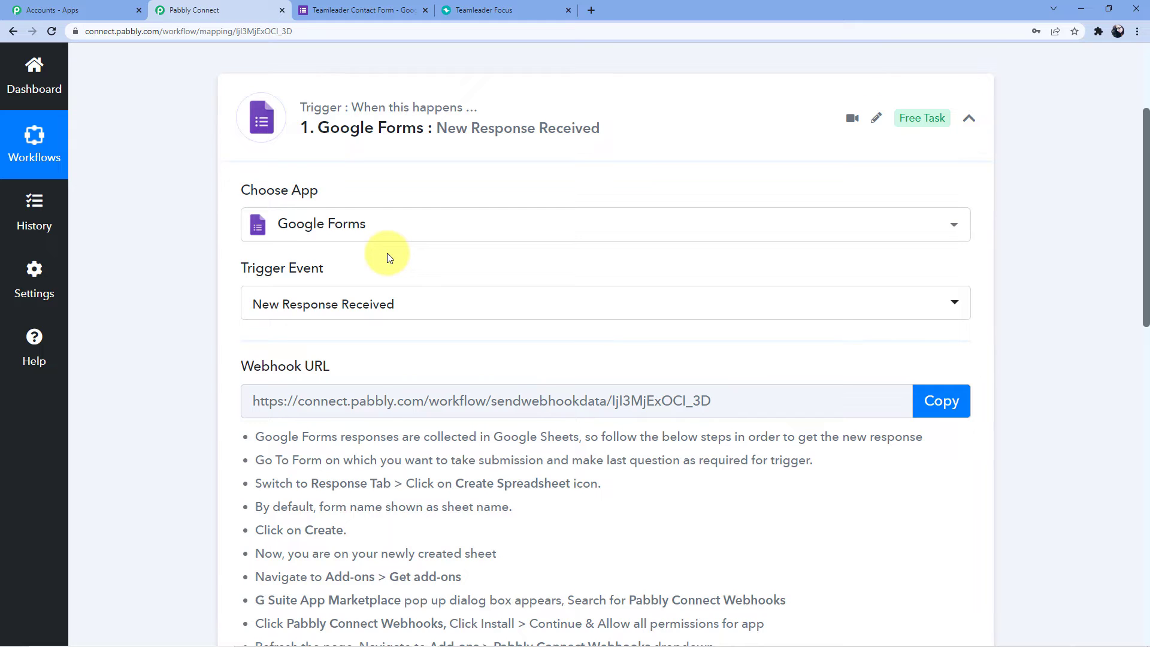
Read through and highlight the webhook setup instructions, then switch to the Teamleader Contact Form.
scroll(387, 252, down, 3)
scroll(659, 327, down, 2)
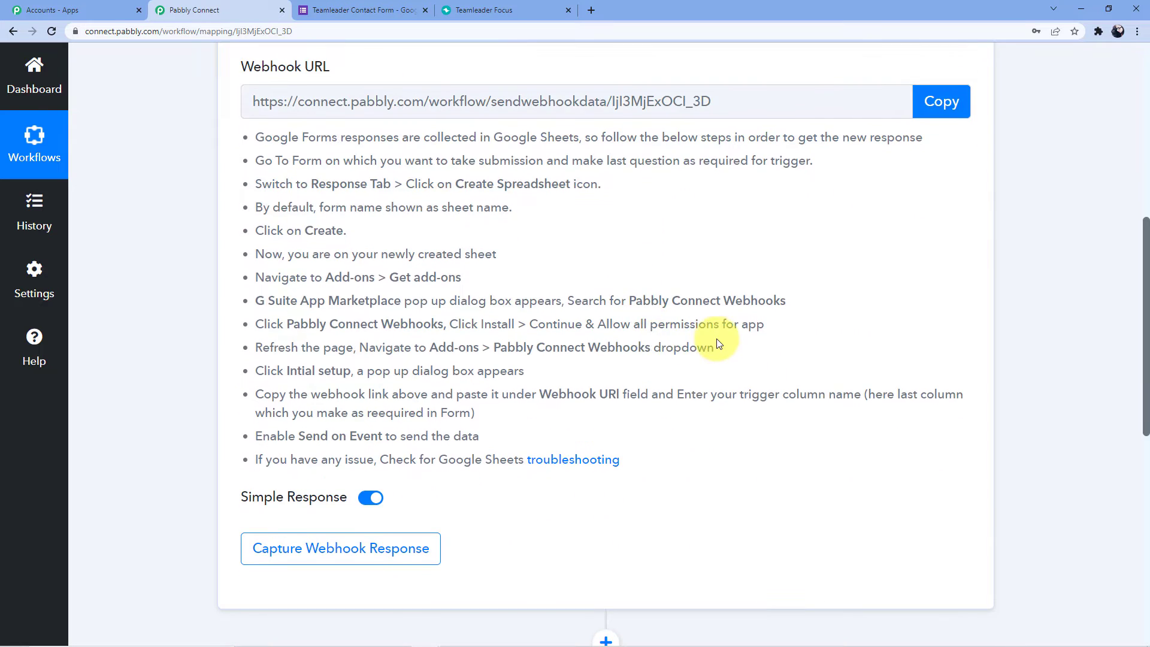
scroll(719, 335, up, 2)
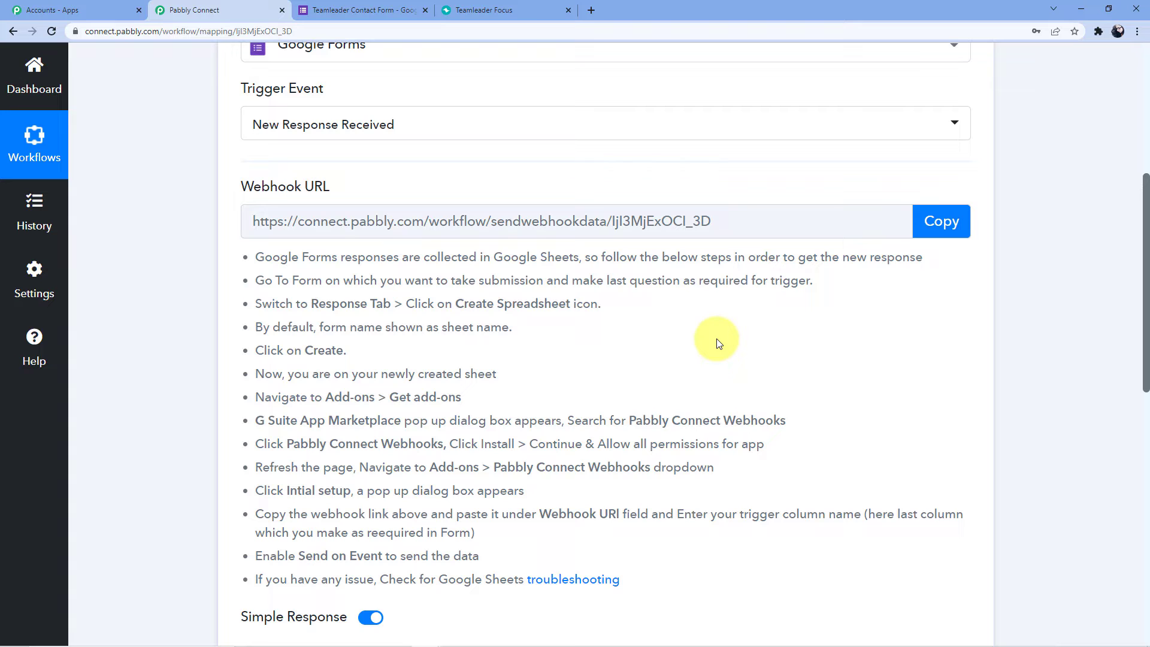
scroll(718, 343, down, 2)
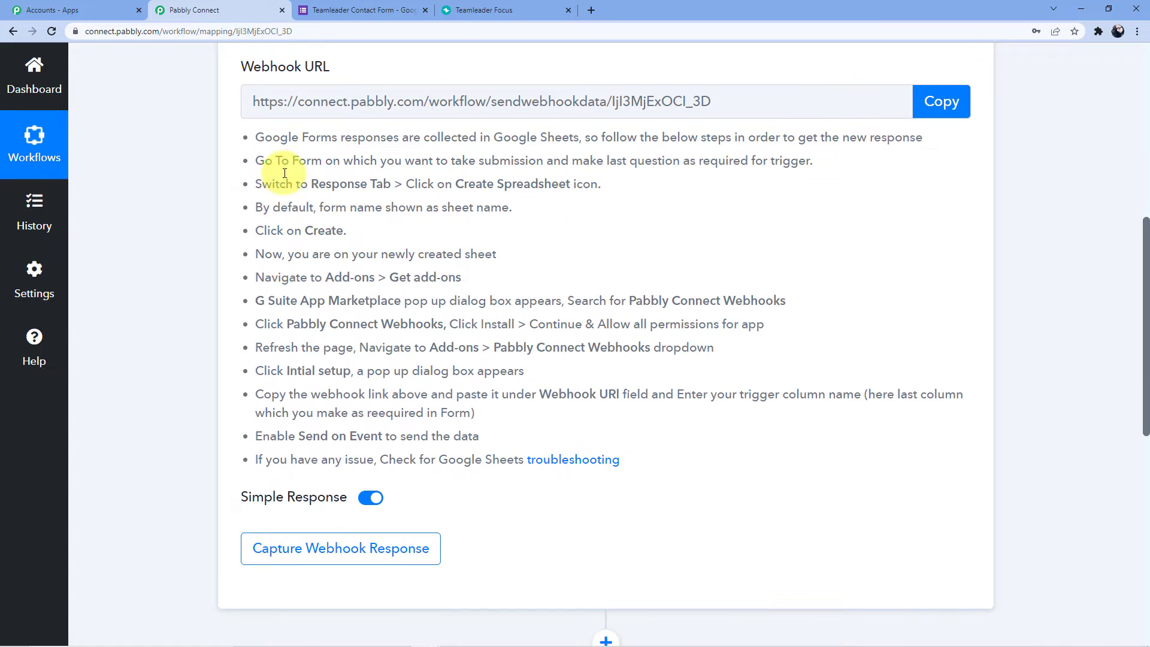
drag(258, 137, 661, 457)
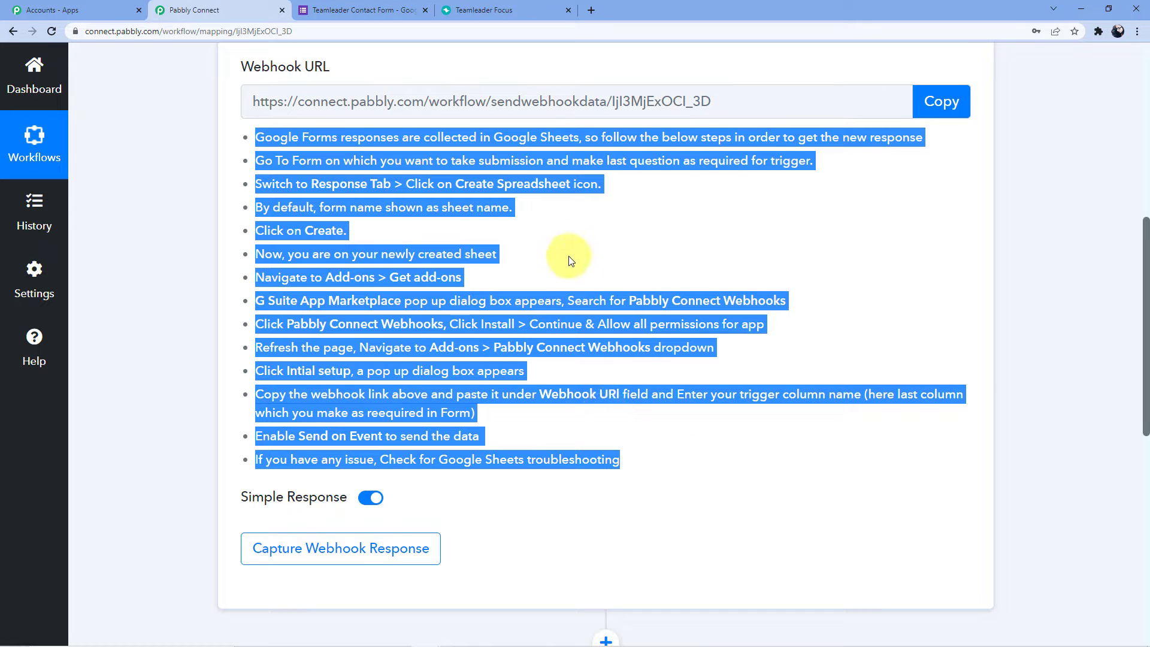
click(352, 8)
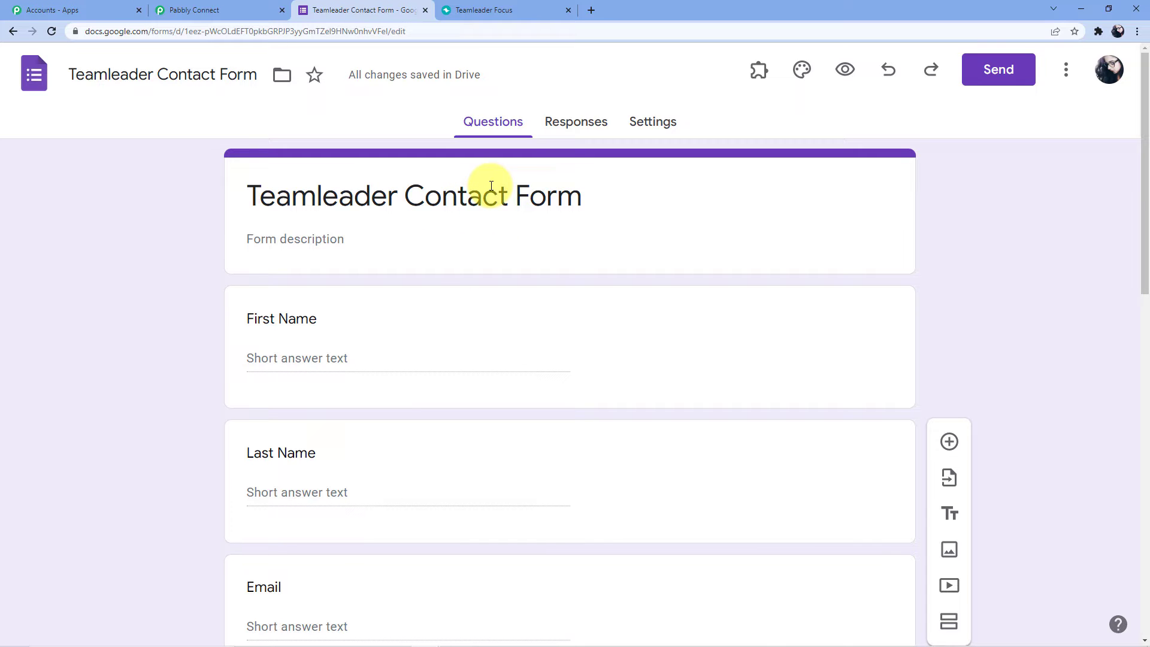
Clear the highlighted webhook instructions in Pabbly Connect and return to the contact form.
scroll(567, 202, down, 2)
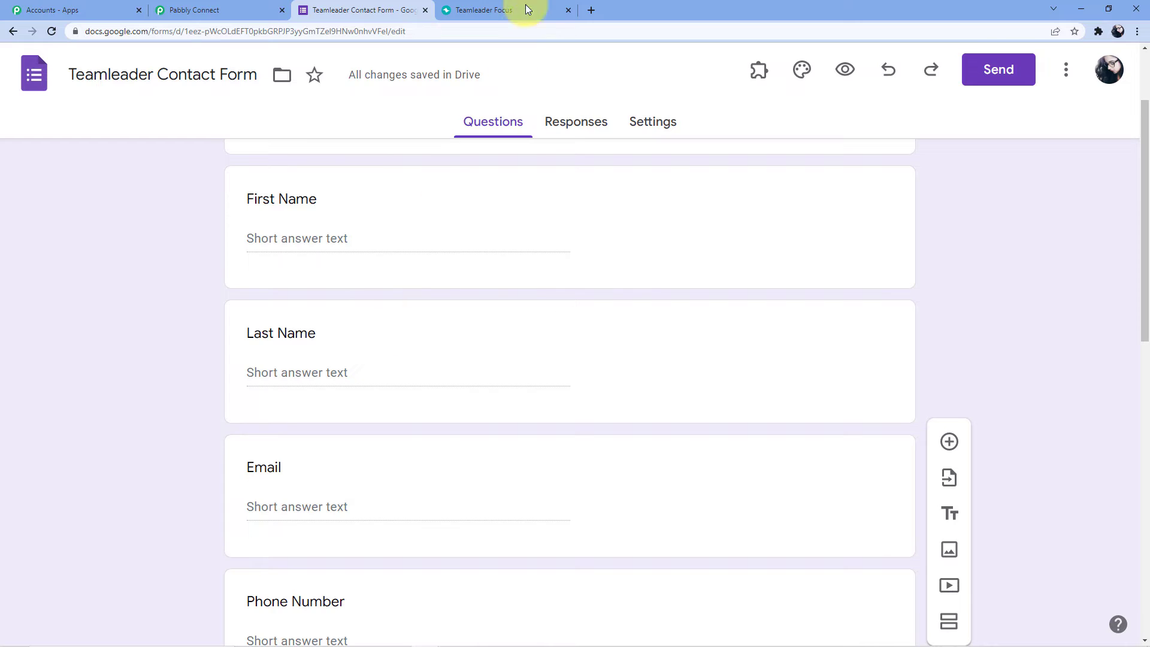
click(206, 10)
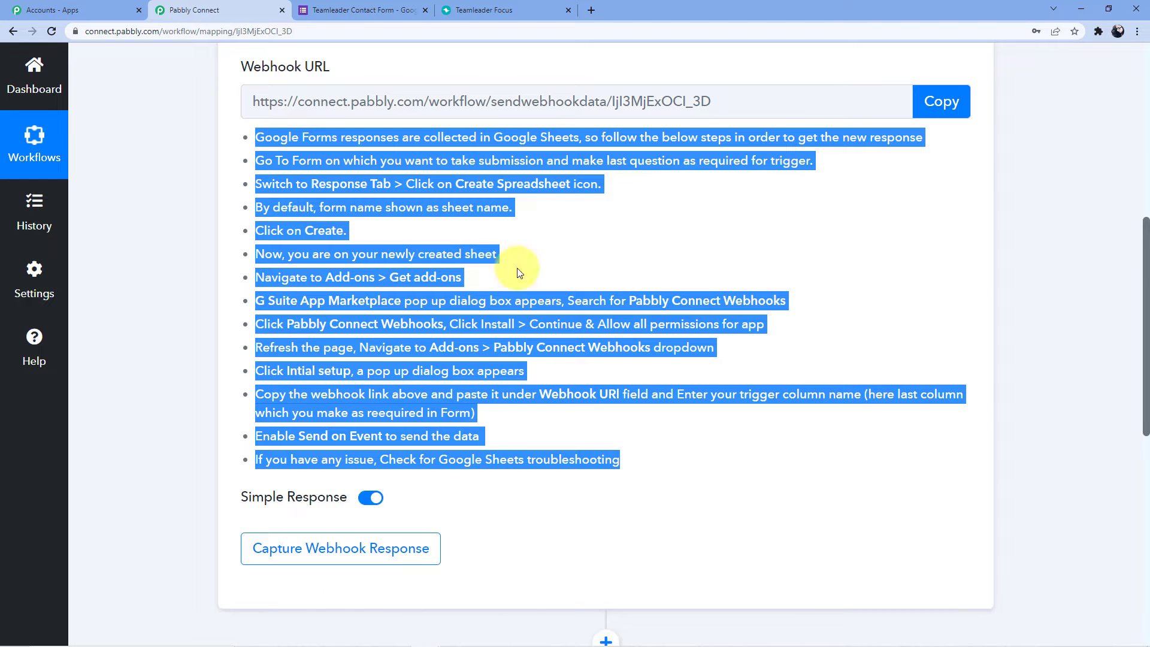
click(531, 254)
click(364, 8)
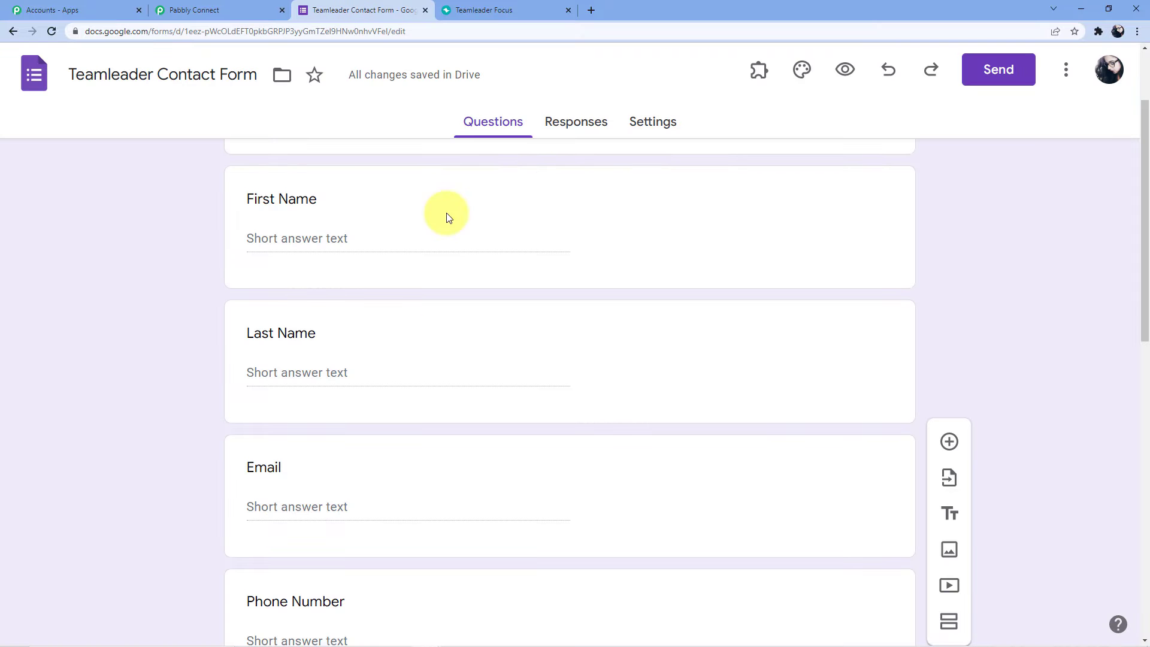
scroll(495, 334, up, 2)
Link the form's responses to a newly created Google Sheets spreadsheet.
scroll(495, 332, down, 5)
scroll(494, 332, down, 9)
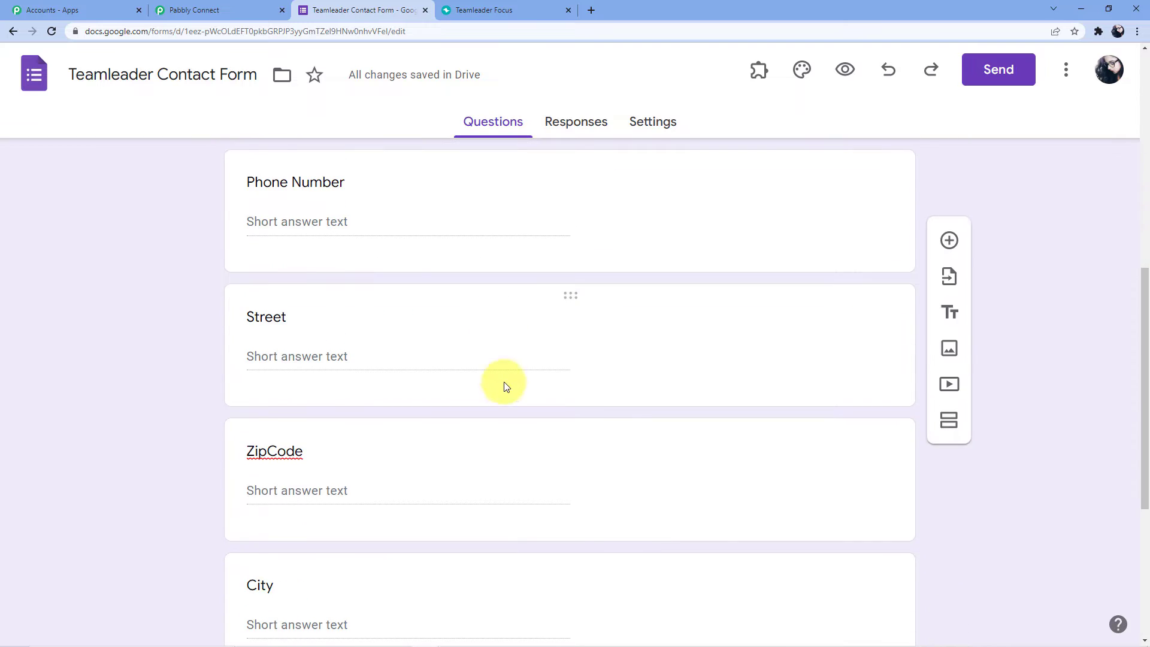
scroll(560, 477, up, 14)
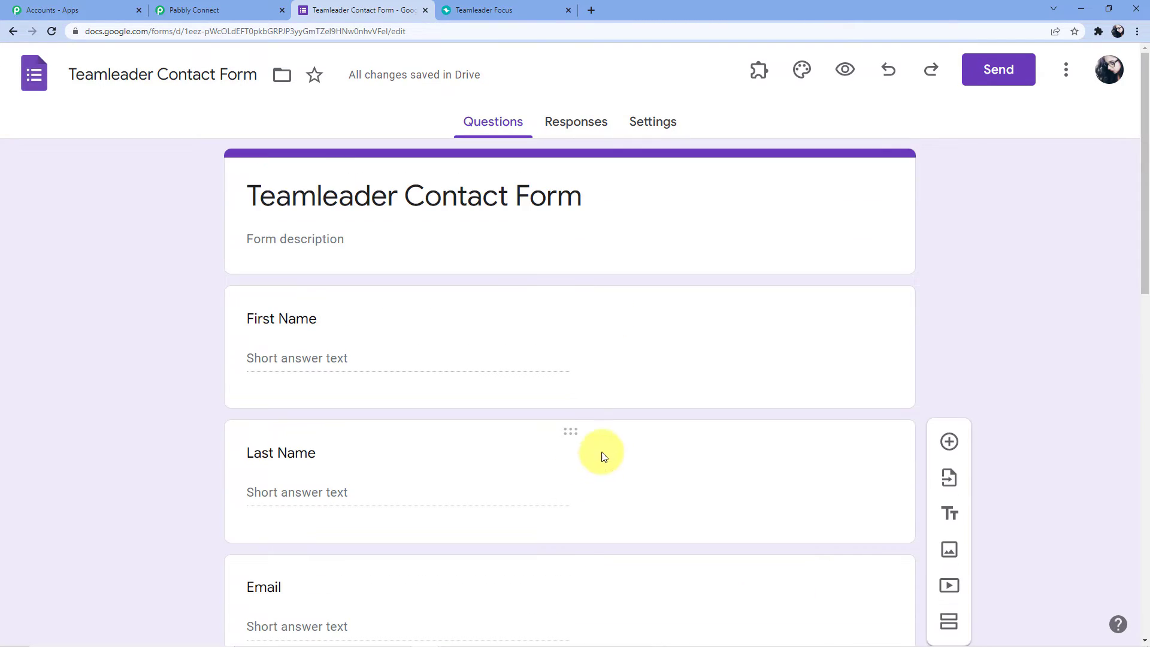
click(579, 123)
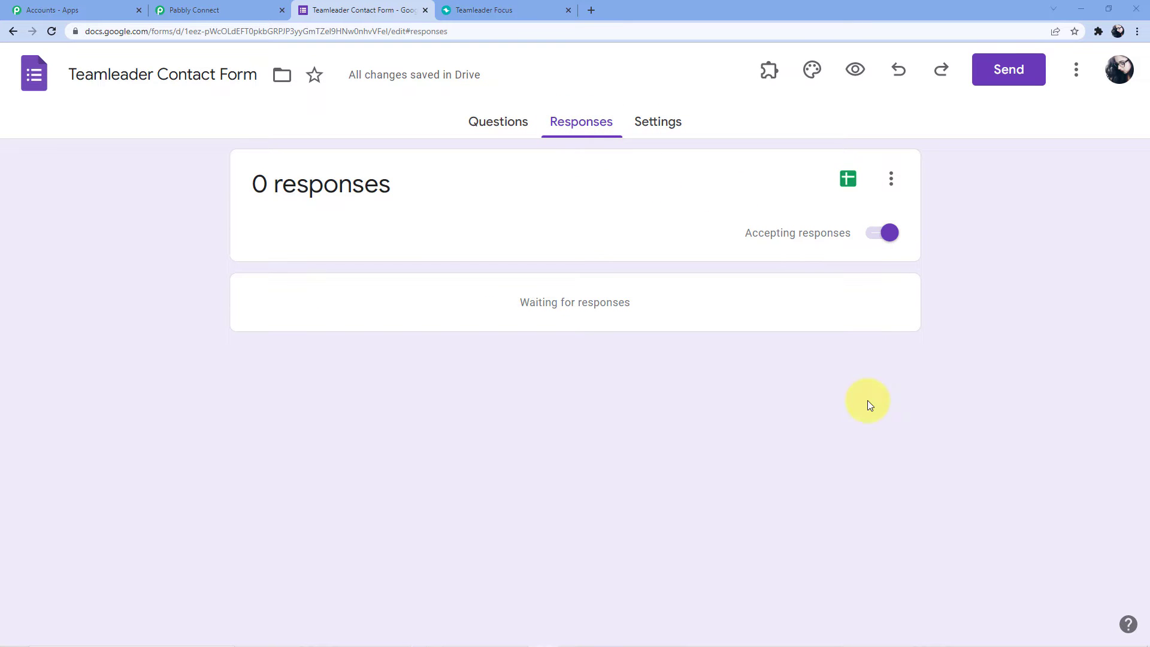
click(847, 180)
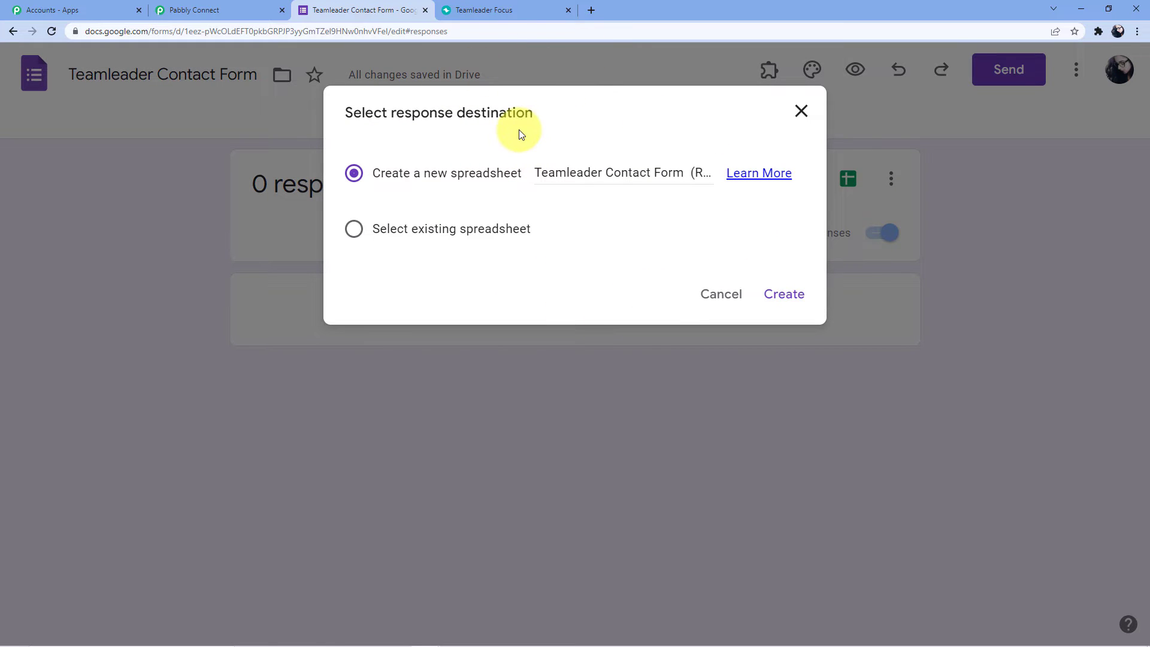
click(789, 300)
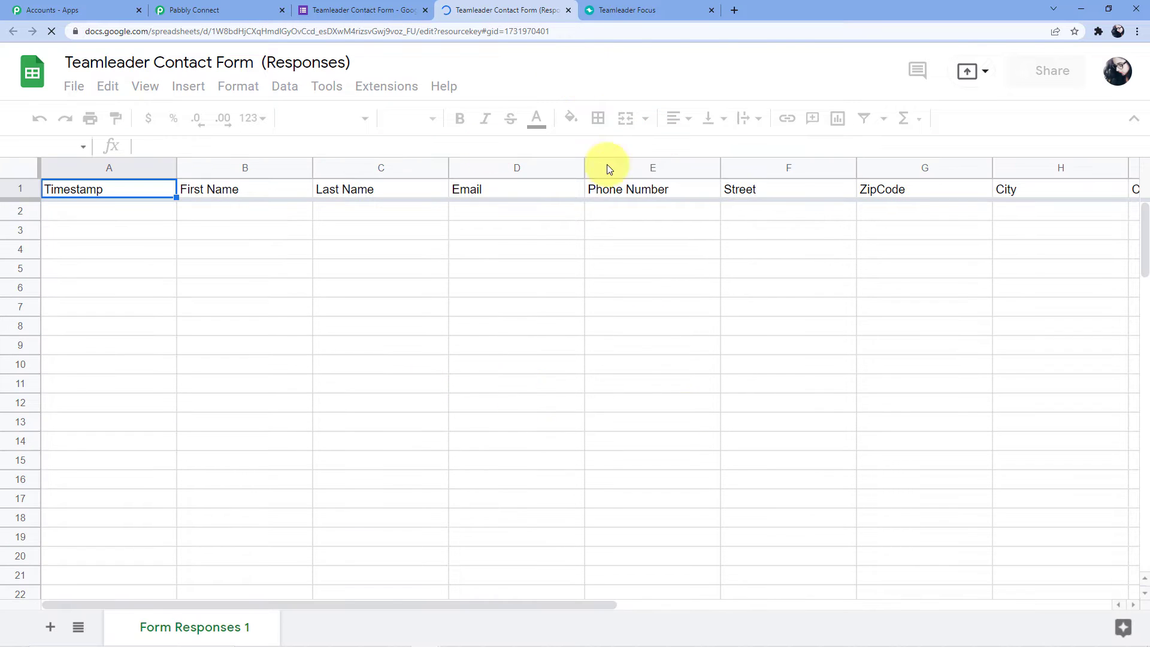
Check the response column headers, including Phone Number, Street, ZipCode and City.
click(240, 192)
click(383, 190)
click(527, 191)
click(652, 189)
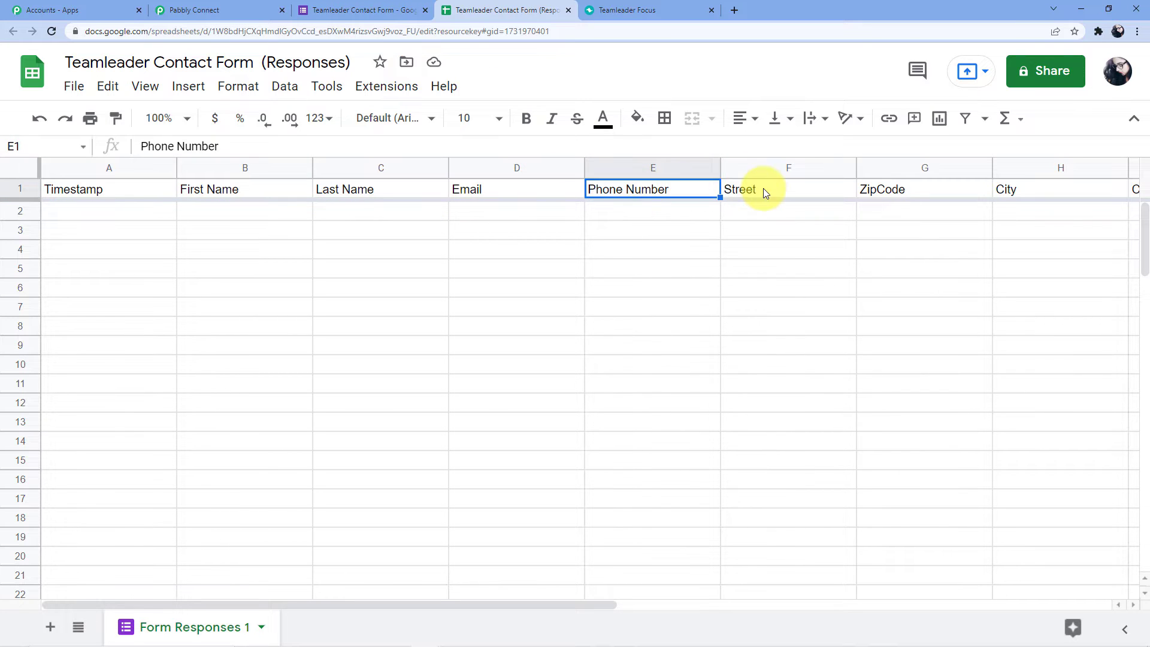
click(762, 190)
click(886, 193)
click(1019, 191)
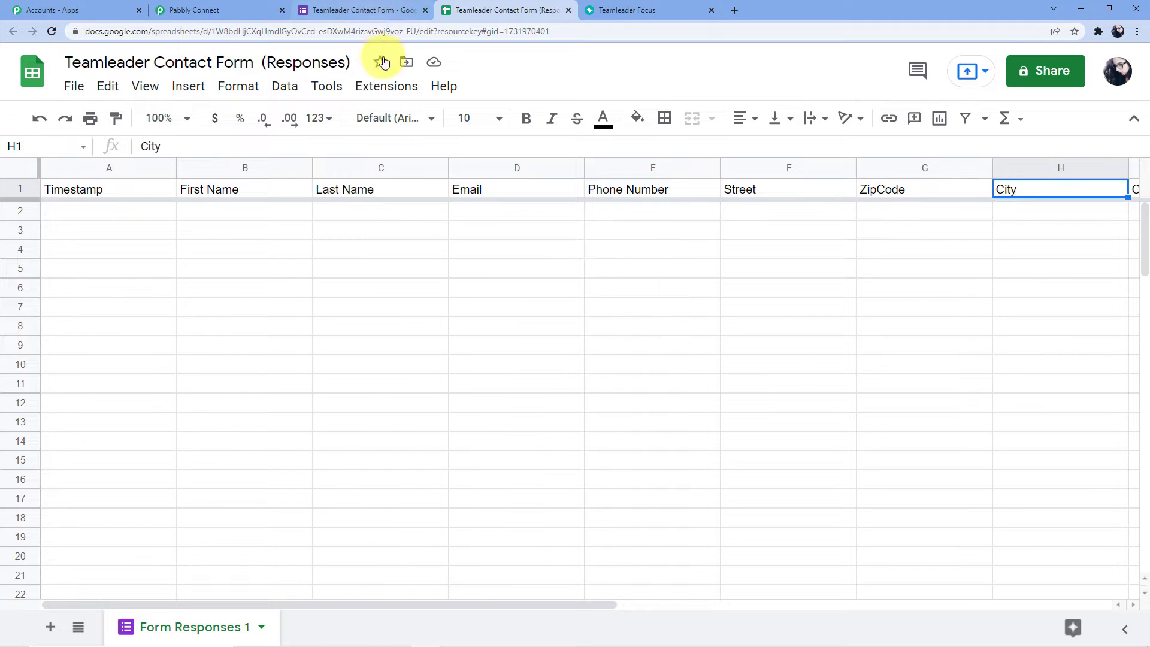
Glance at the Extensions menu, then open the contact form's live preview in a new tab.
click(377, 90)
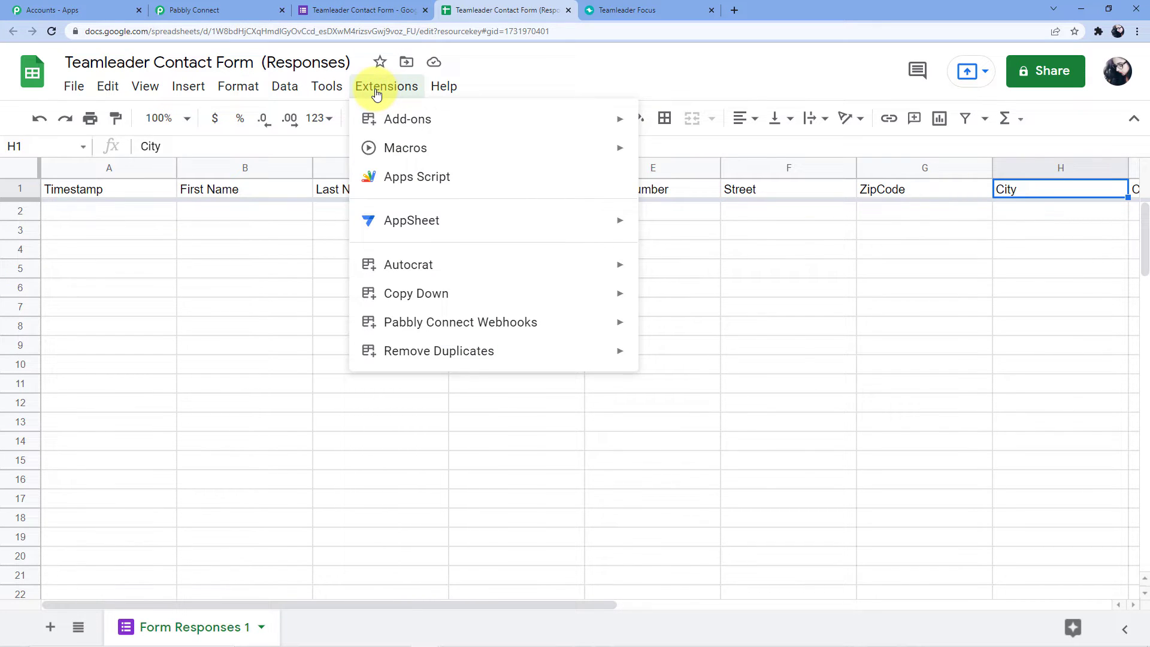
mouse_move(476, 324)
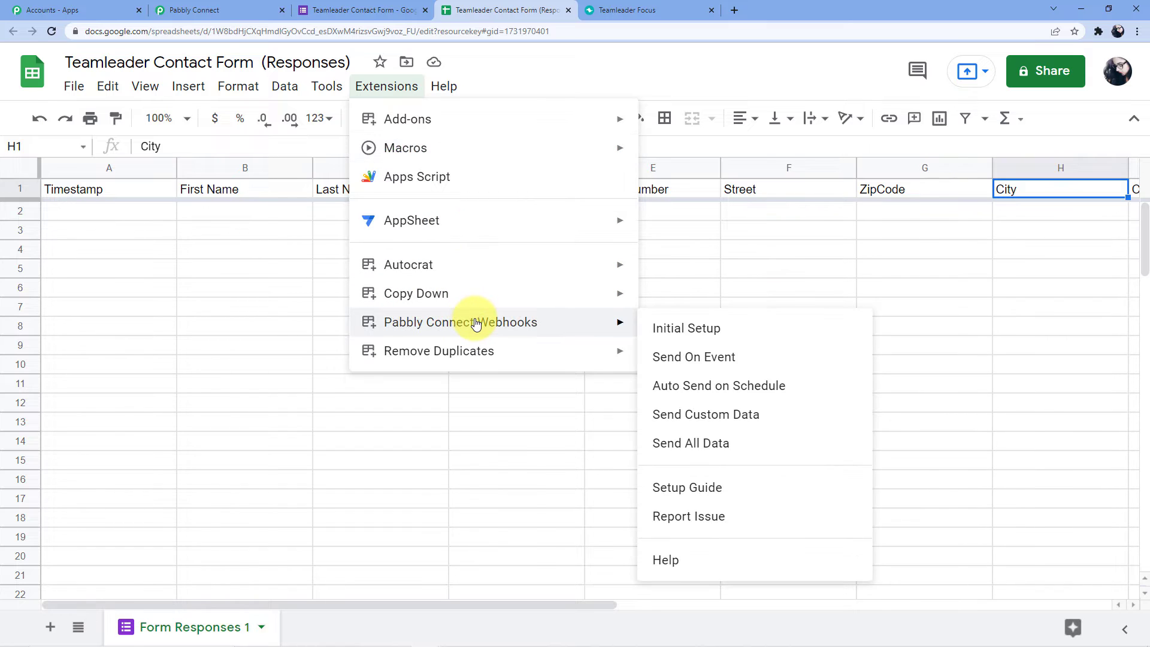
click(260, 287)
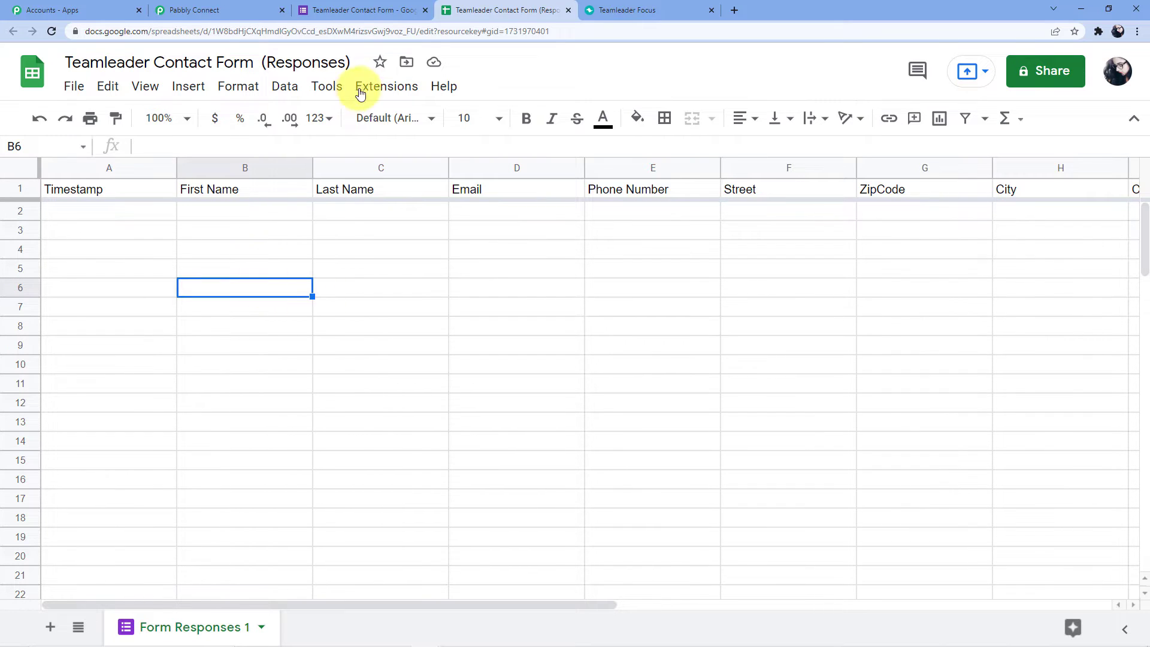
click(356, 9)
click(855, 69)
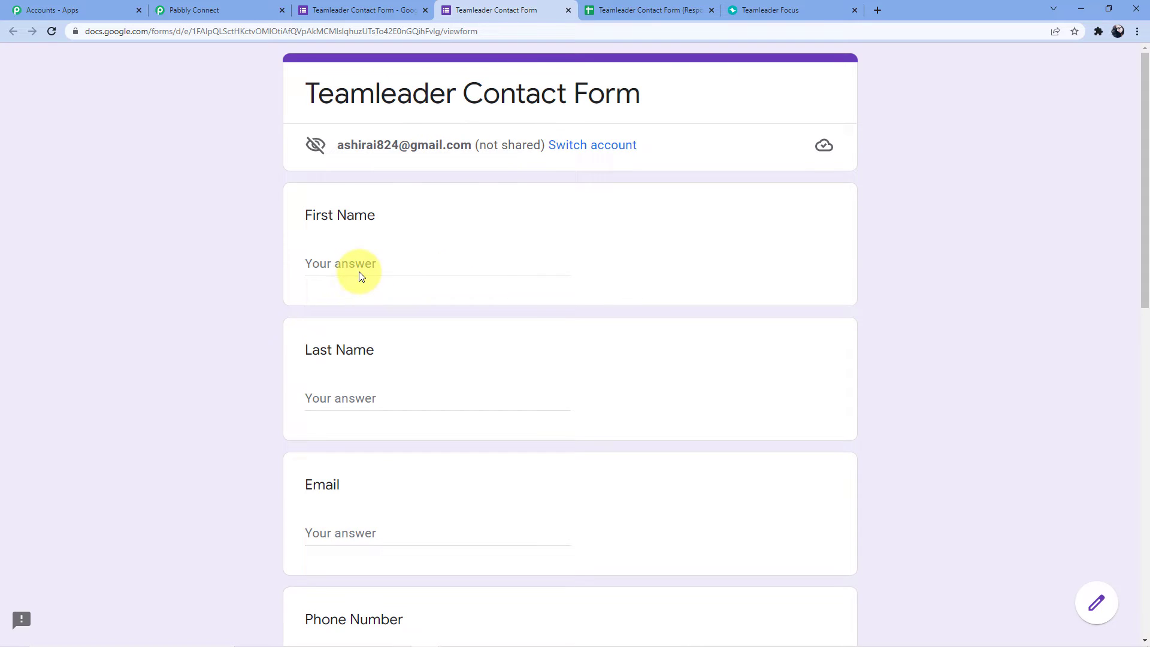
Enter the test contact's first name, last name and e-mail address in the live form.
click(358, 271)
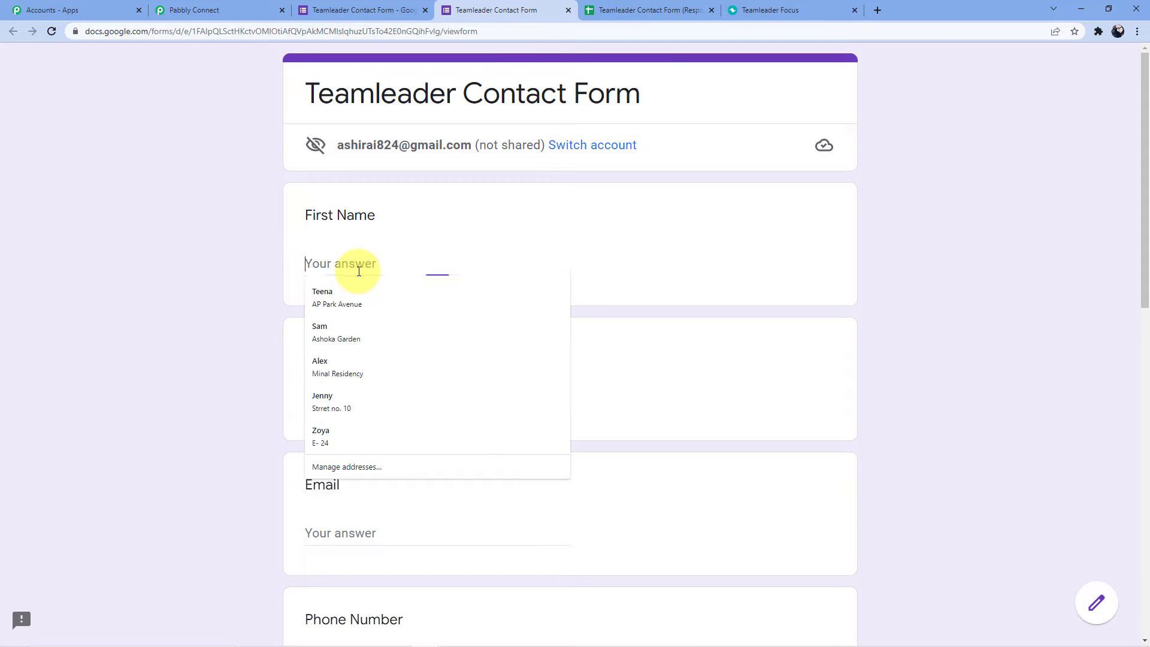
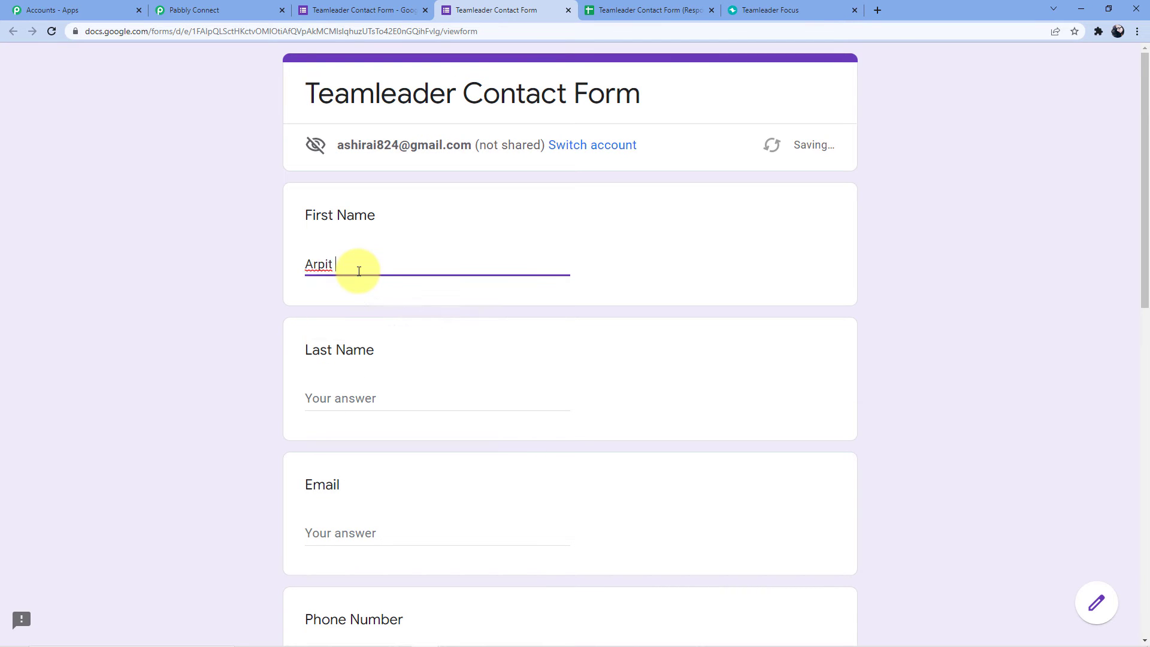
click(333, 399)
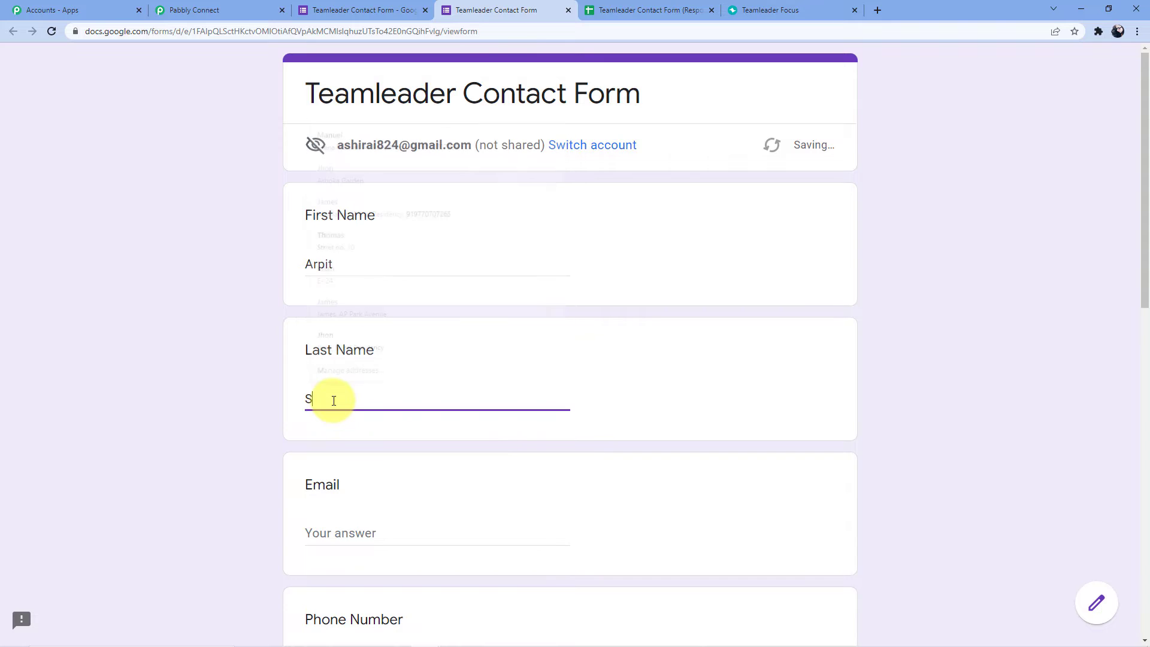
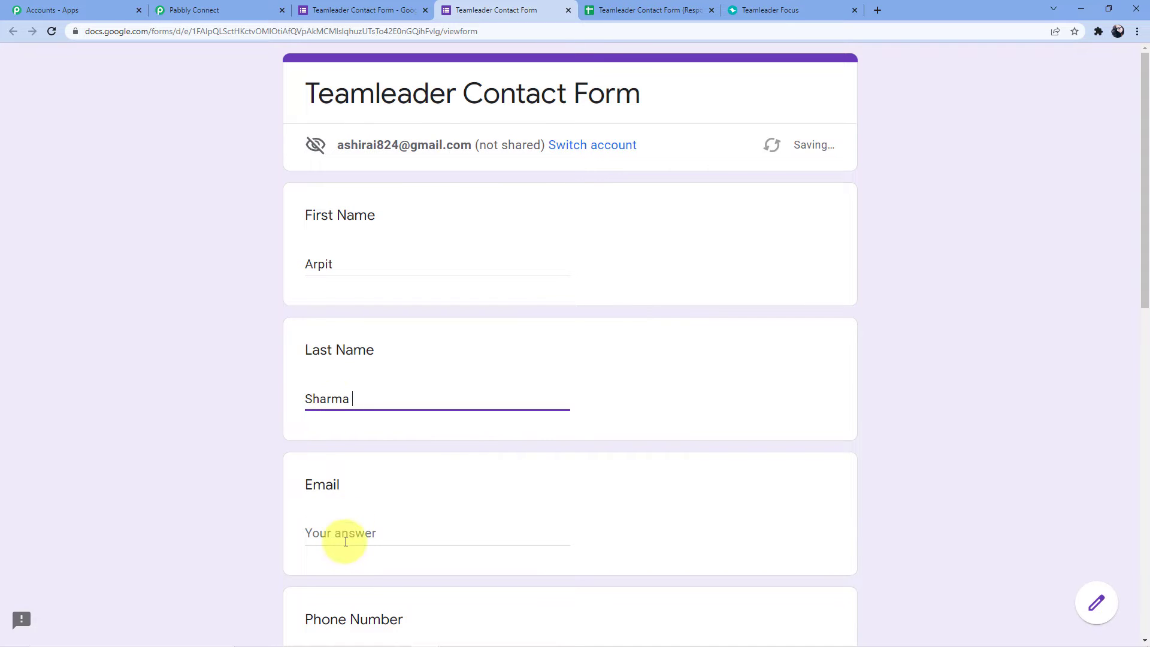
click(344, 533)
scroll(160, 563, down, 5)
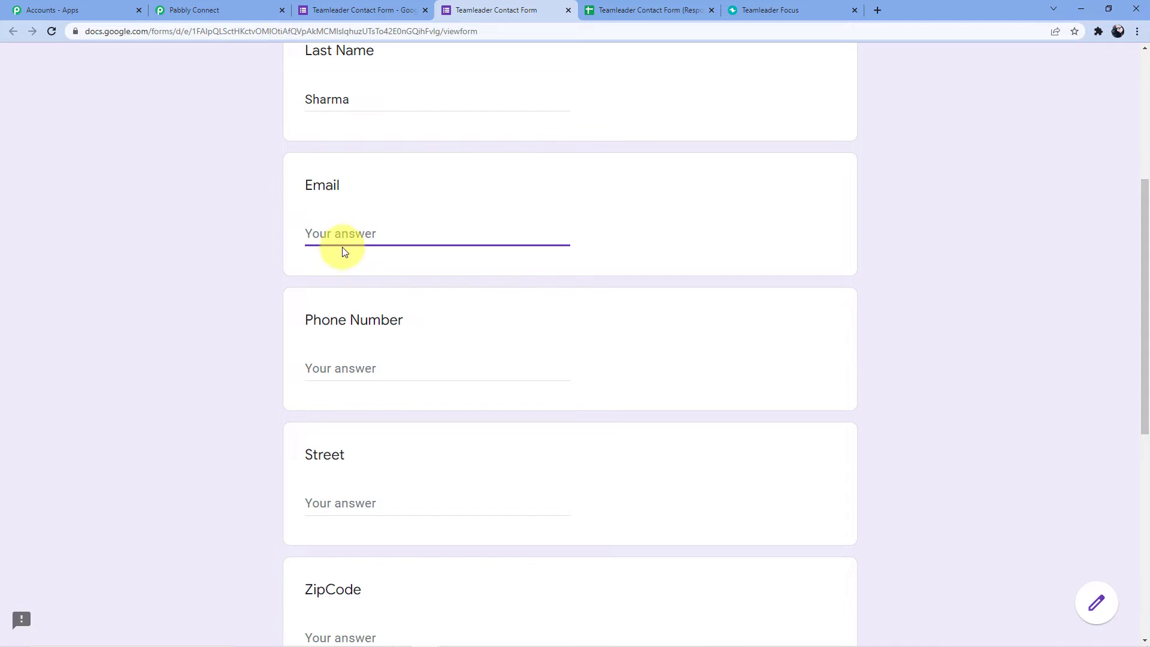
click(349, 231)
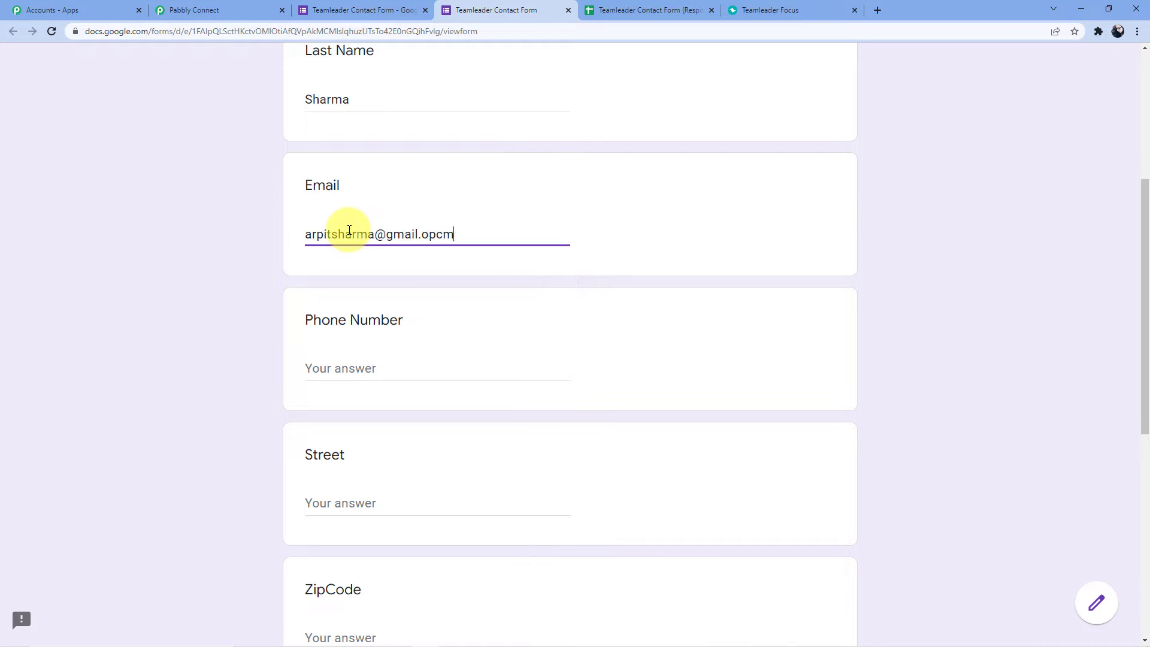
Fill in the contact's phone number, street and ZIP code answers.
scroll(344, 228, down, 4)
click(346, 130)
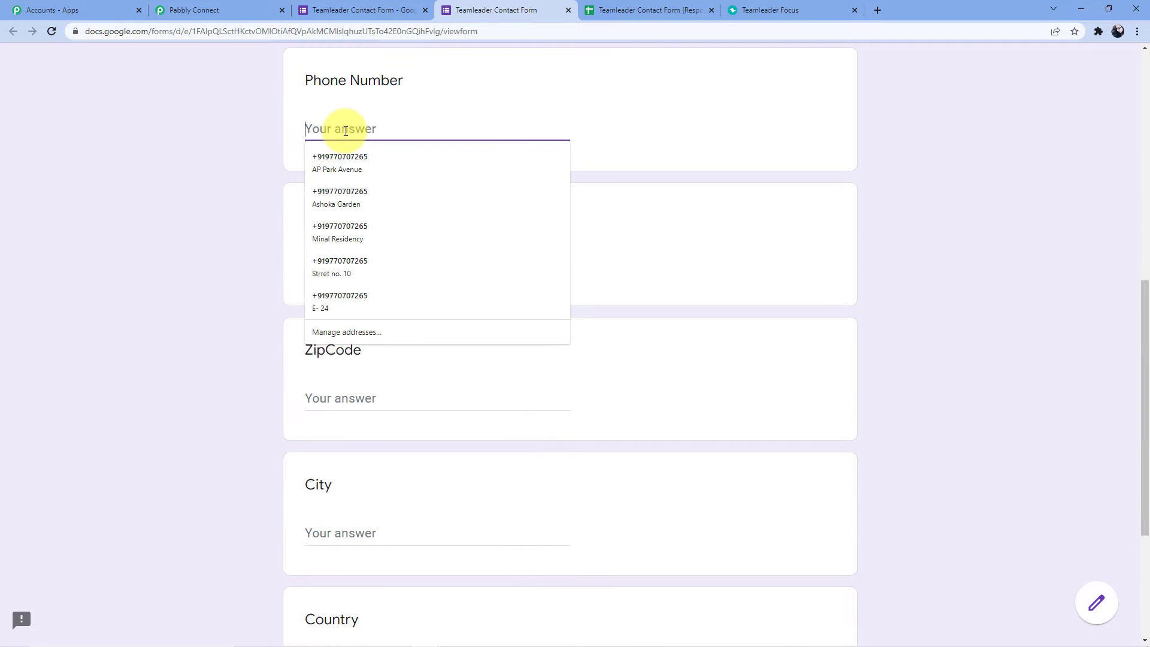
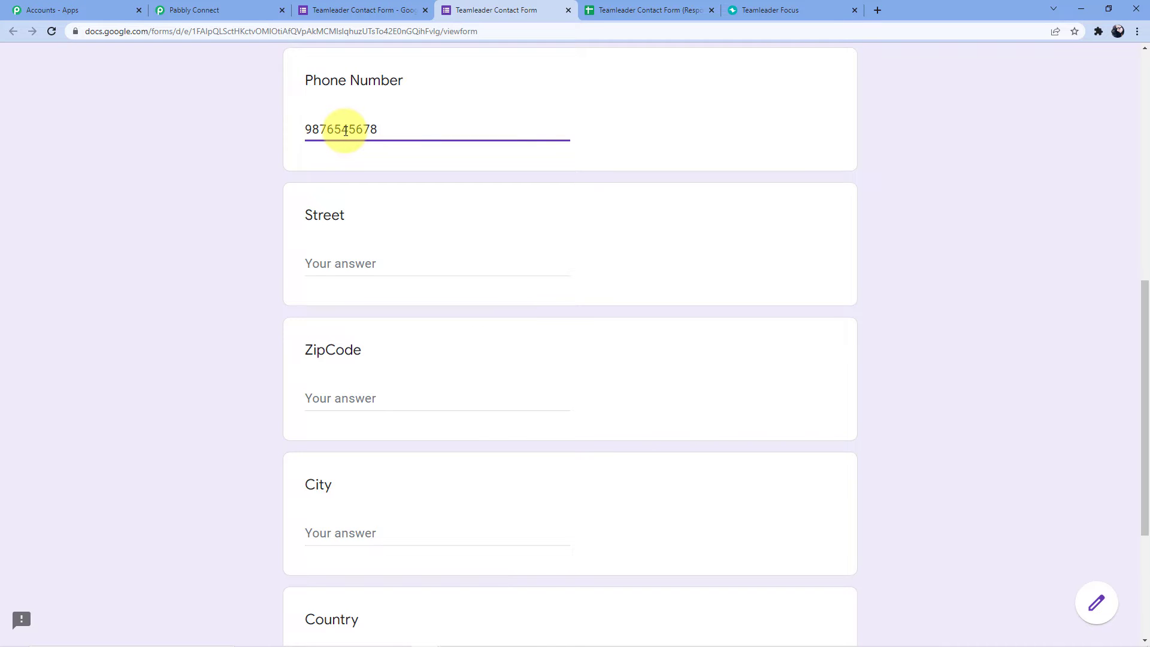
scroll(345, 131, down, 2)
click(346, 143)
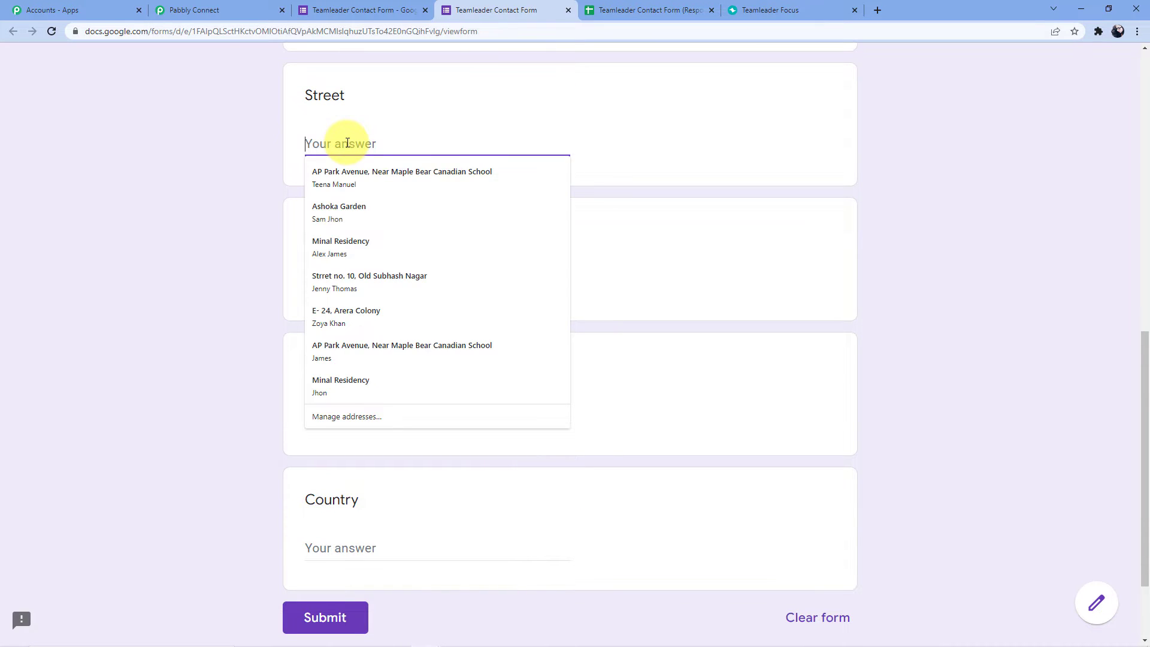
text(Street numbe)
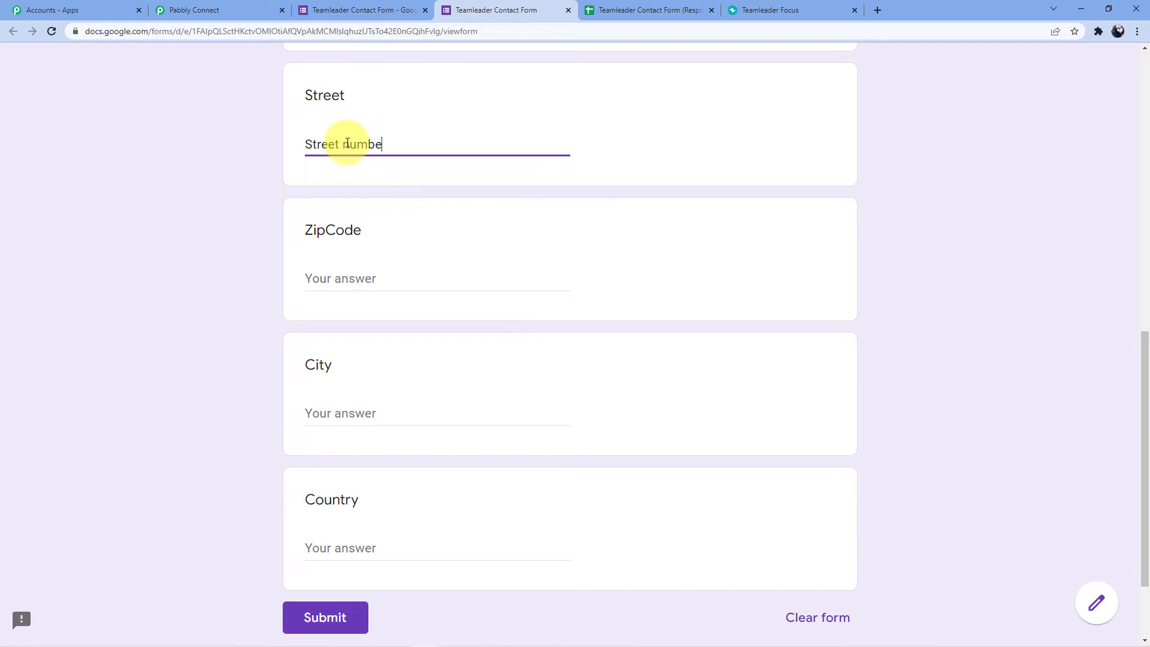
text(r 10)
scroll(347, 143, down, 2)
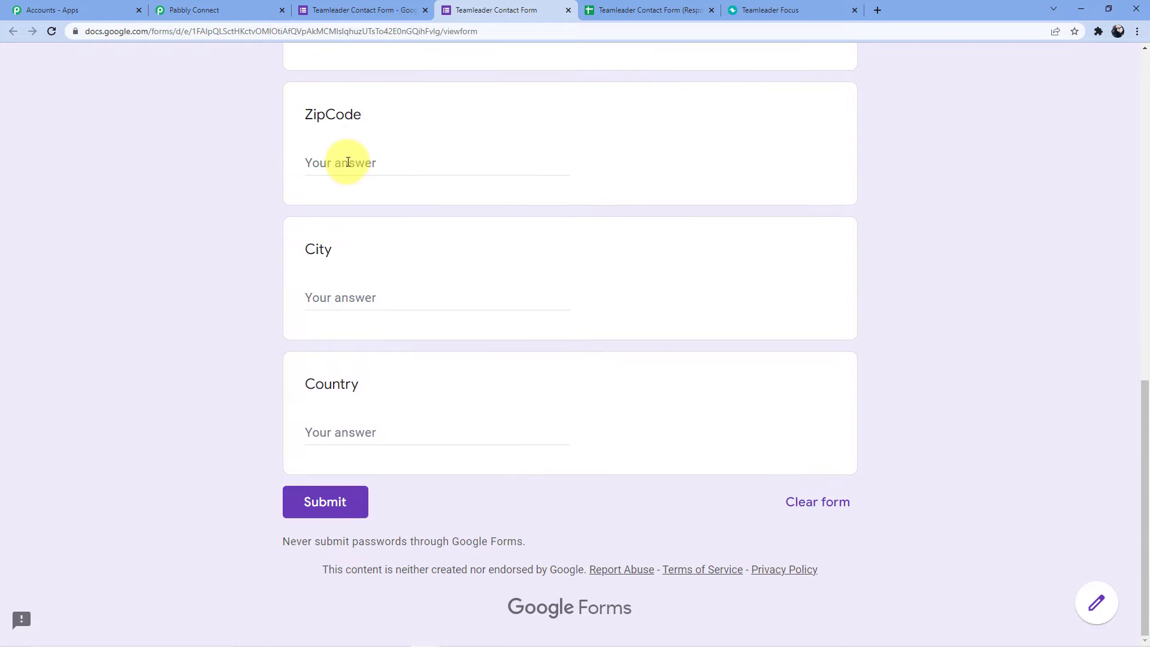
click(347, 162)
text(462)
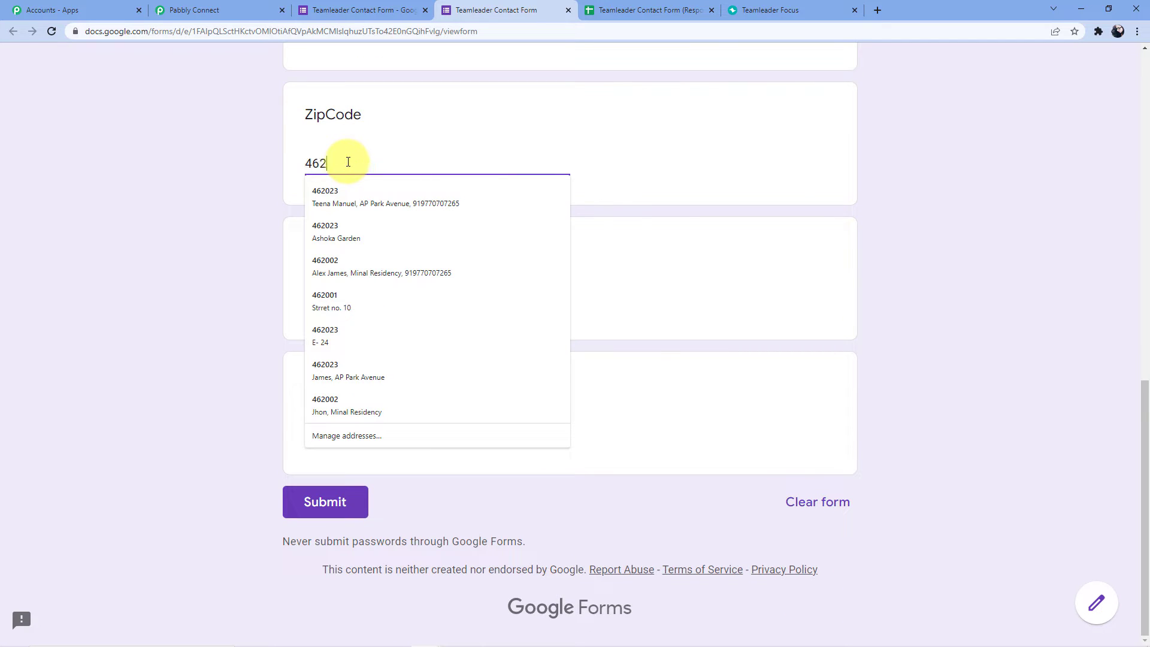
text(001)
Complete the city and country answers, submit the response, and view the responses sheet.
click(333, 298)
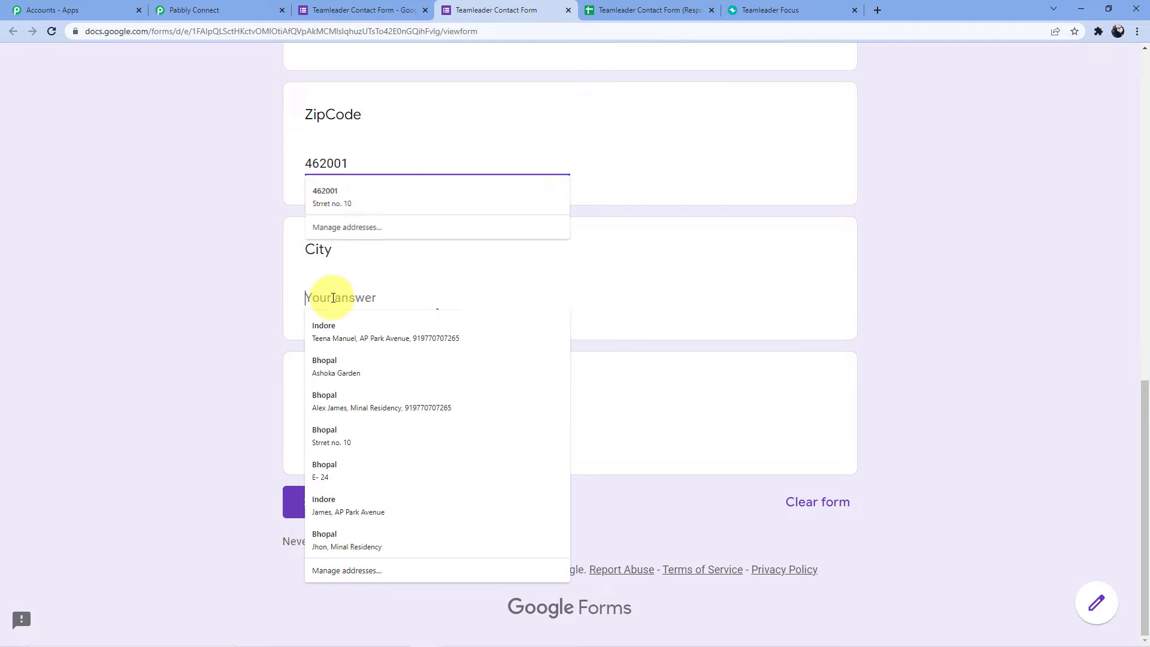
text(Bhopal)
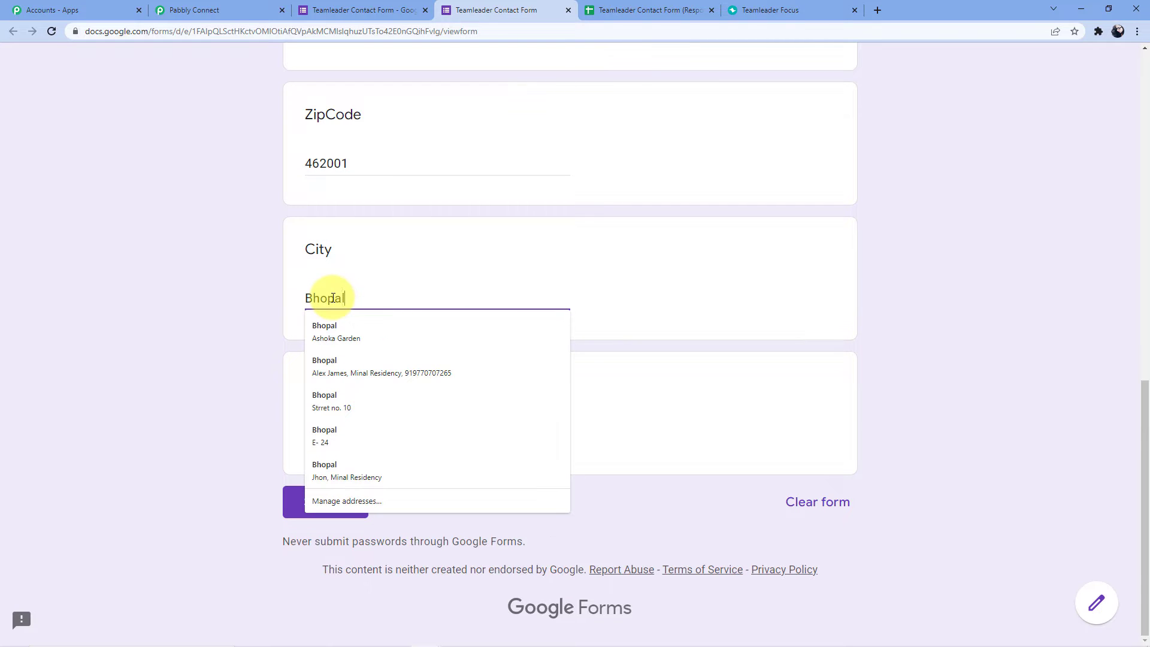
click(341, 264)
click(340, 429)
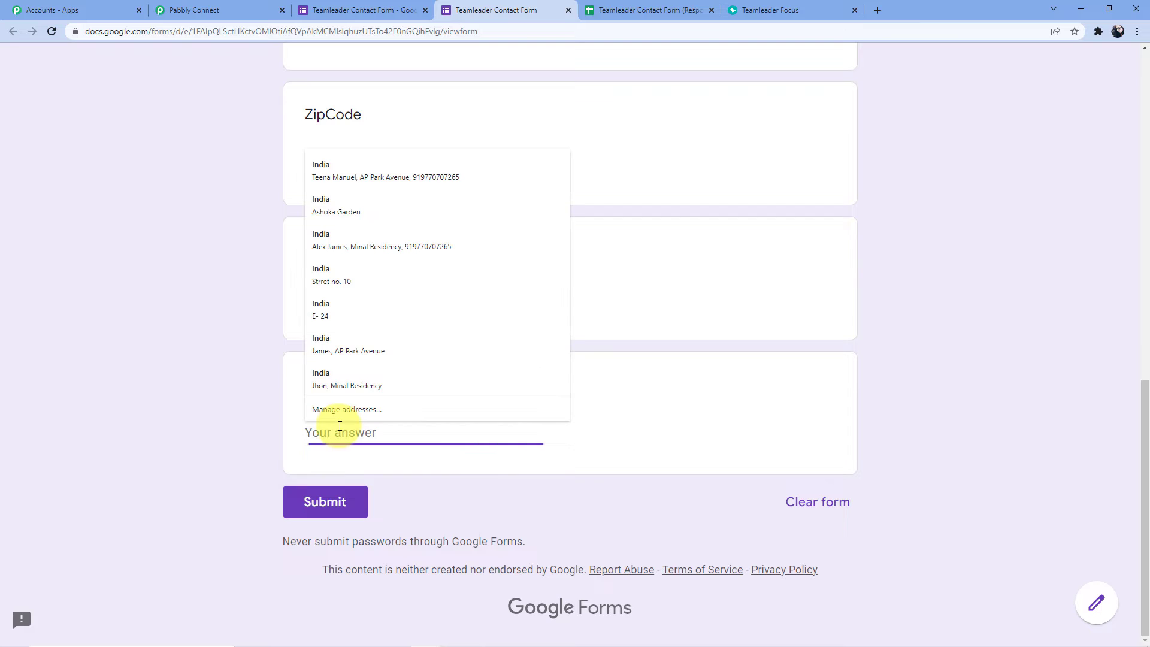
text(ind)
key(BackSpace)
text(India)
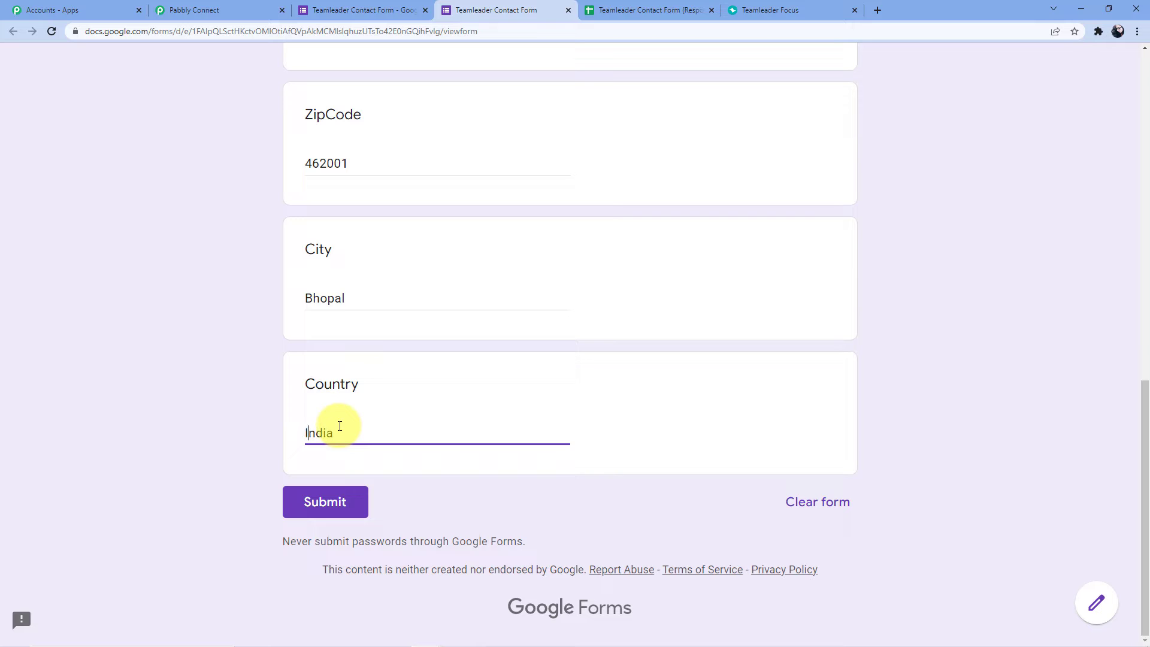
click(333, 500)
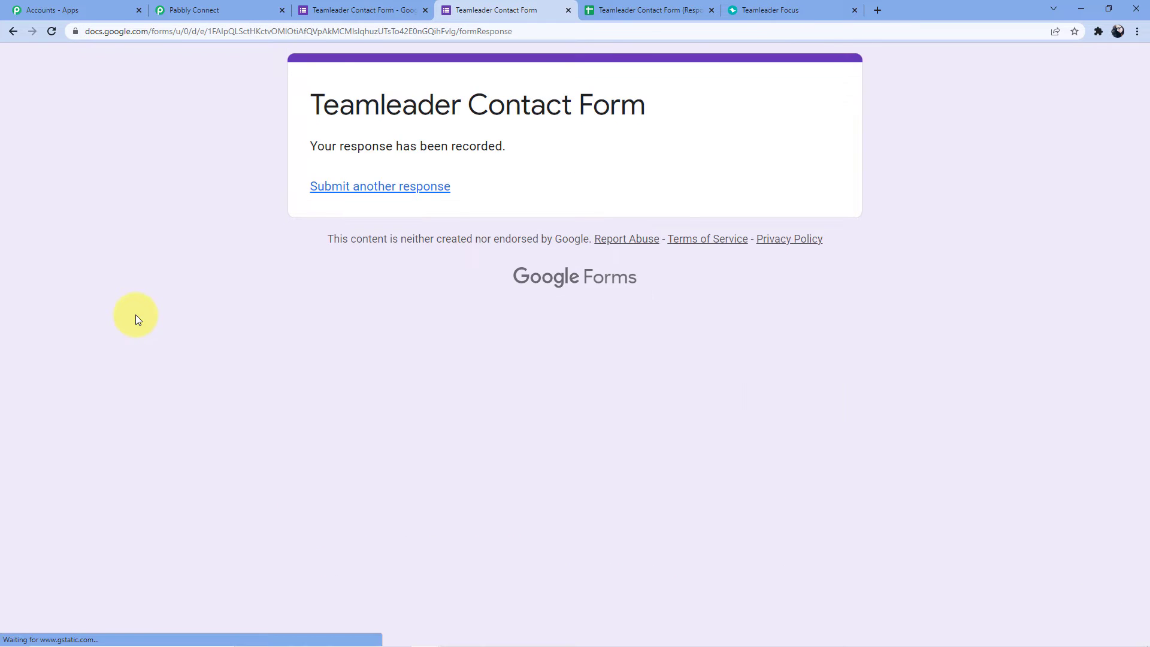
click(607, 10)
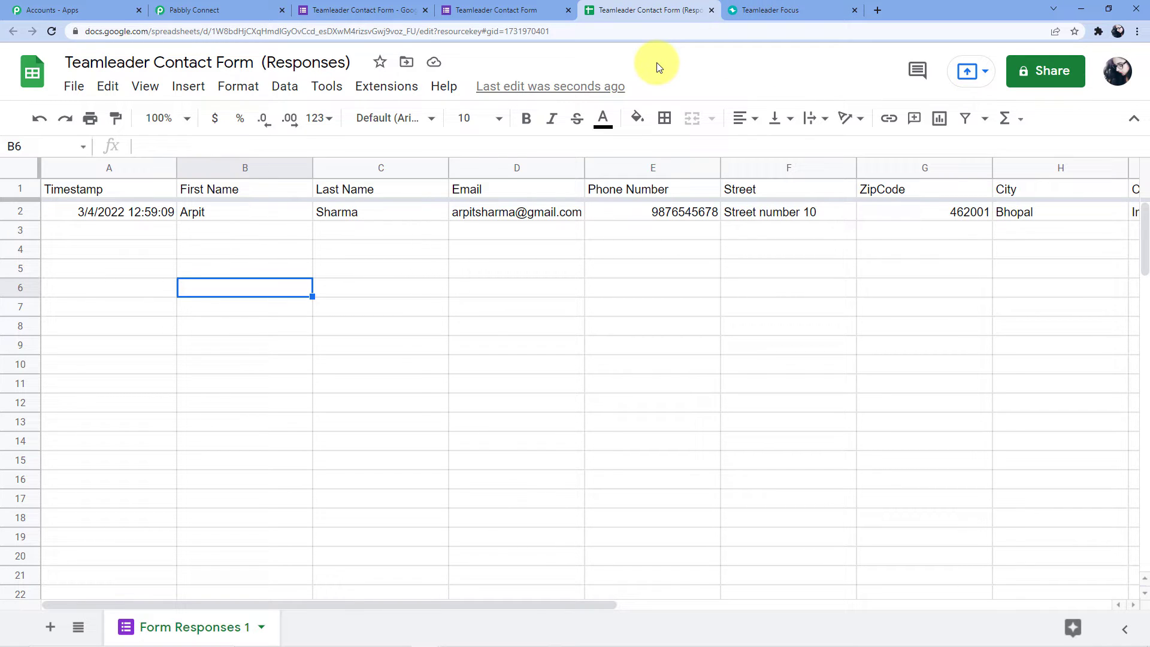
Bring up the Google Workspace Marketplace via Extensions > Add-ons > Get add-ons.
click(389, 87)
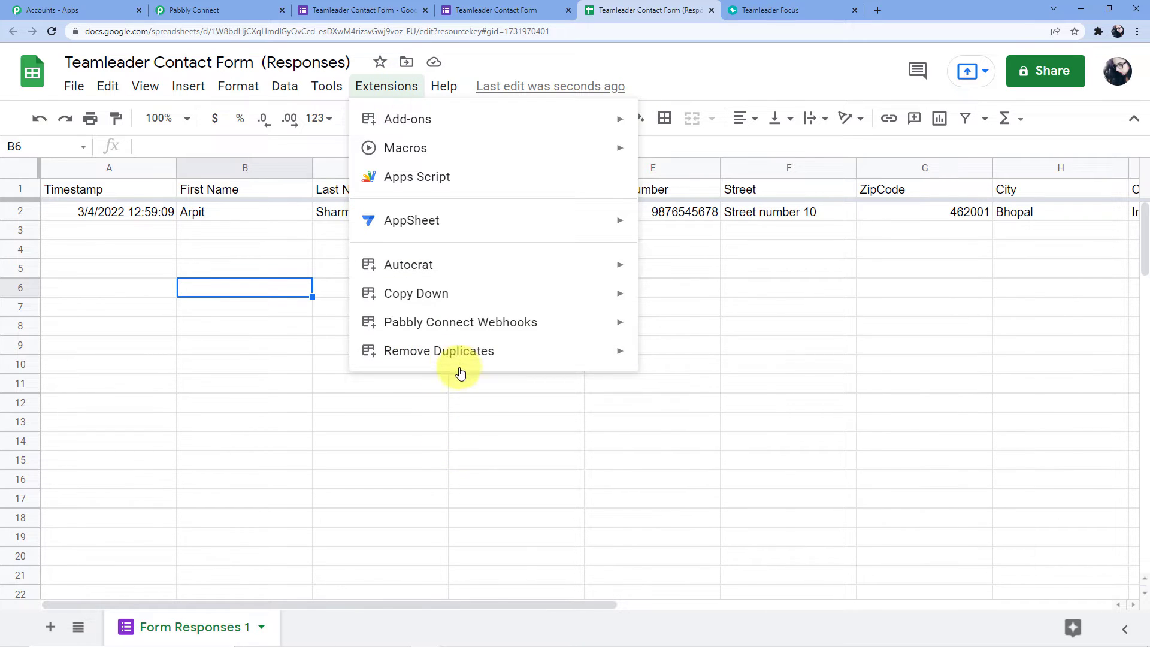
mouse_move(492, 330)
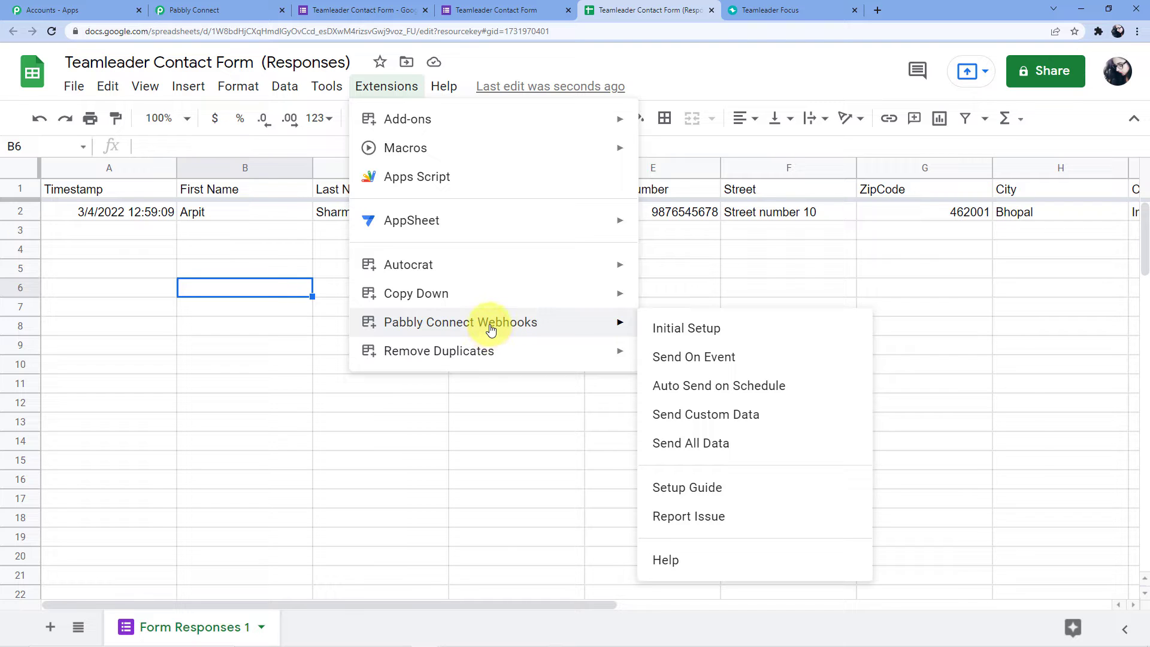
mouse_move(478, 118)
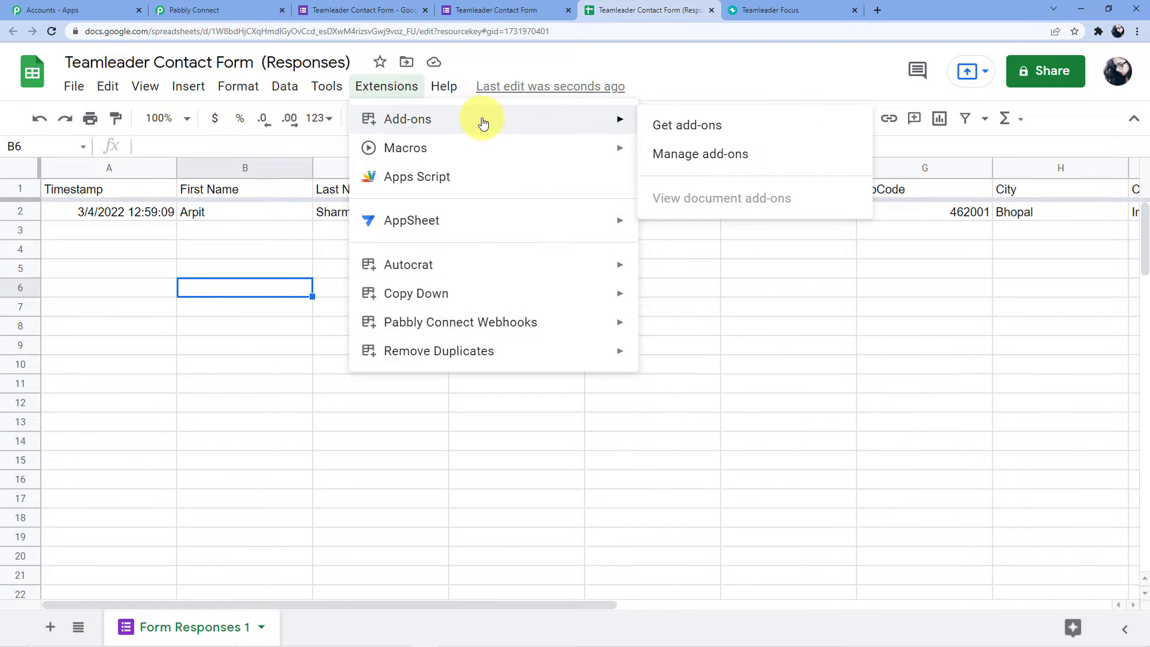
click(706, 123)
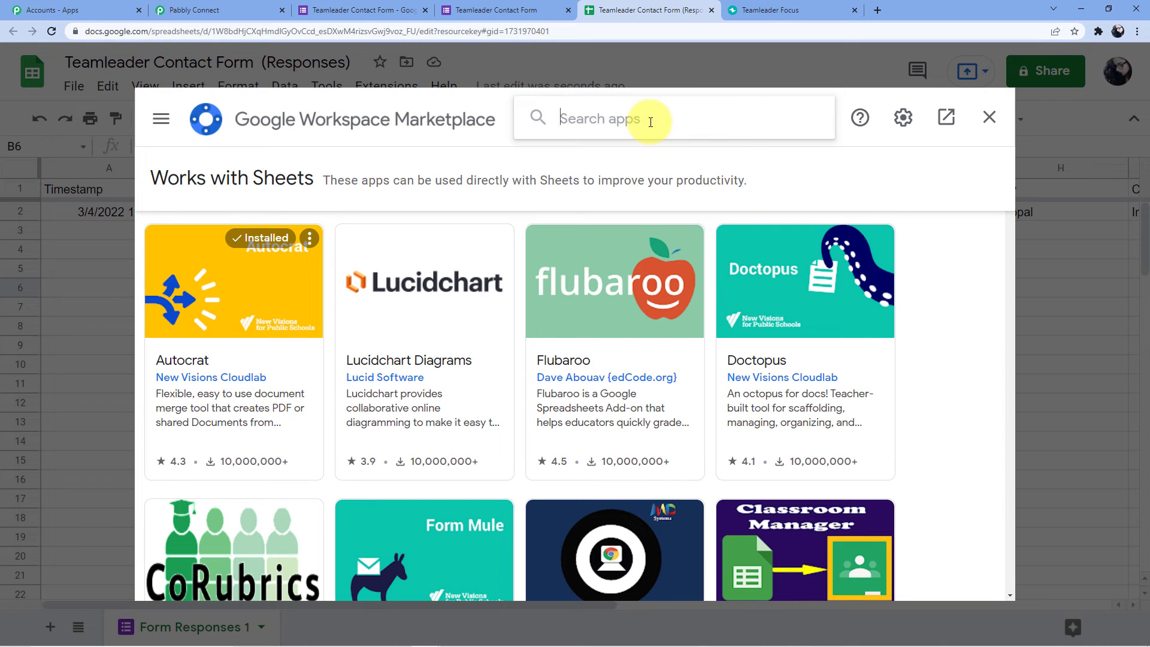
Search the Marketplace for 'Pabbly', confirm Pabbly Connect Webhooks is installed, then close it.
text(Pabbly)
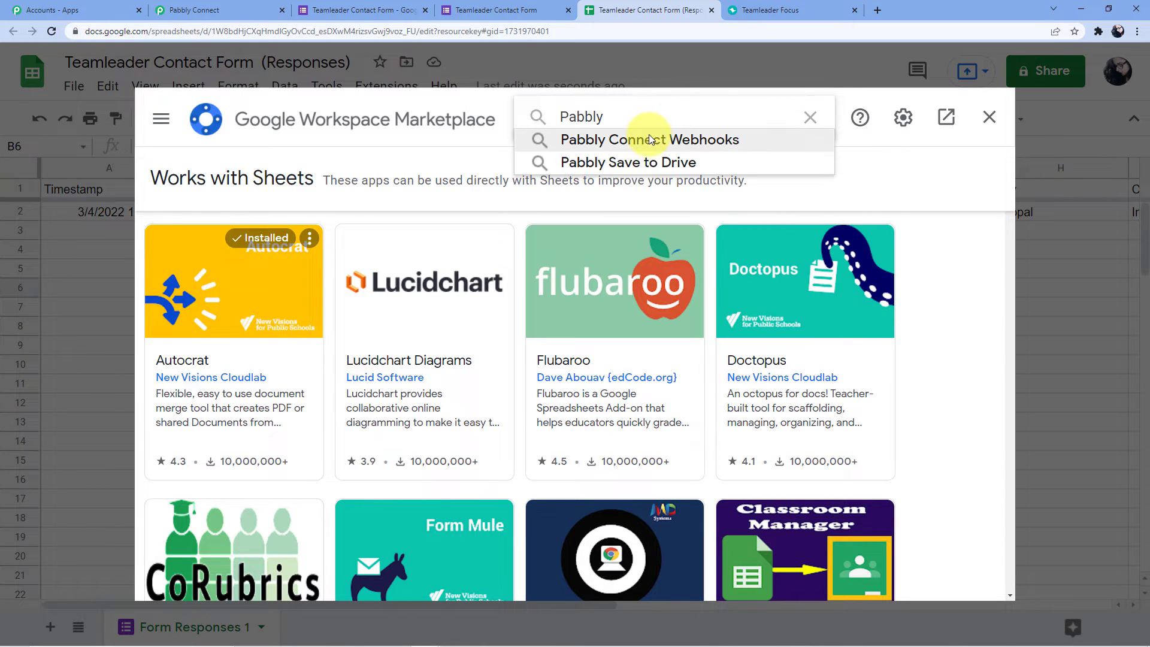
click(649, 136)
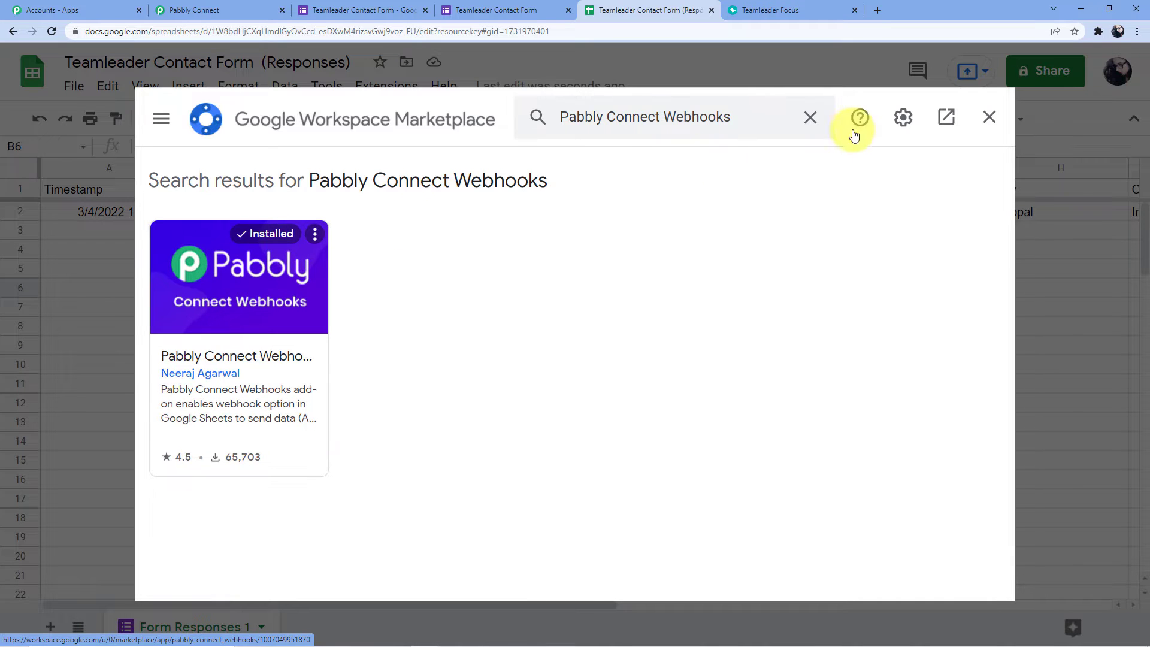
click(996, 118)
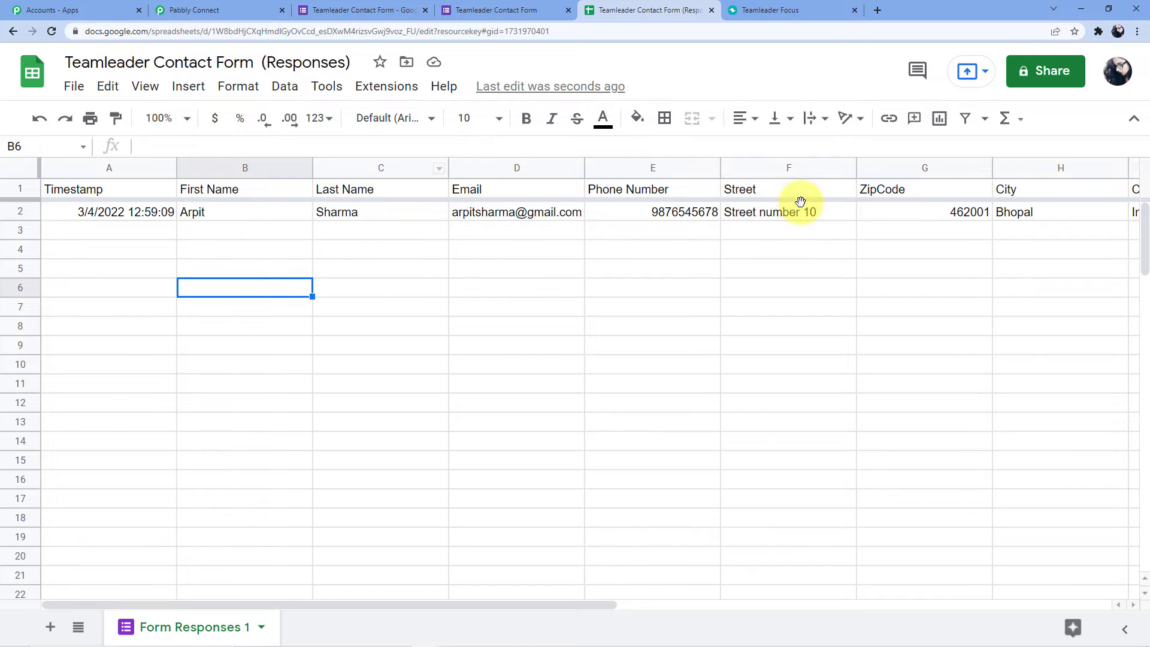
Confirm column I (Country) is the last filled column in the responses sheet.
click(389, 85)
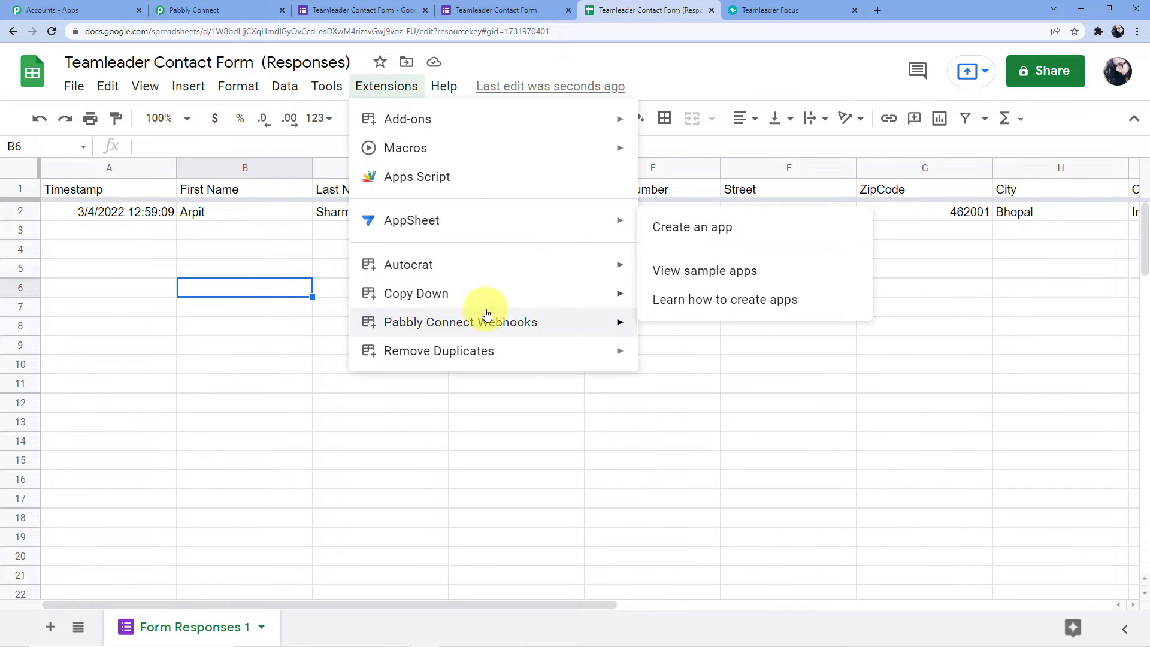
mouse_move(569, 331)
click(740, 213)
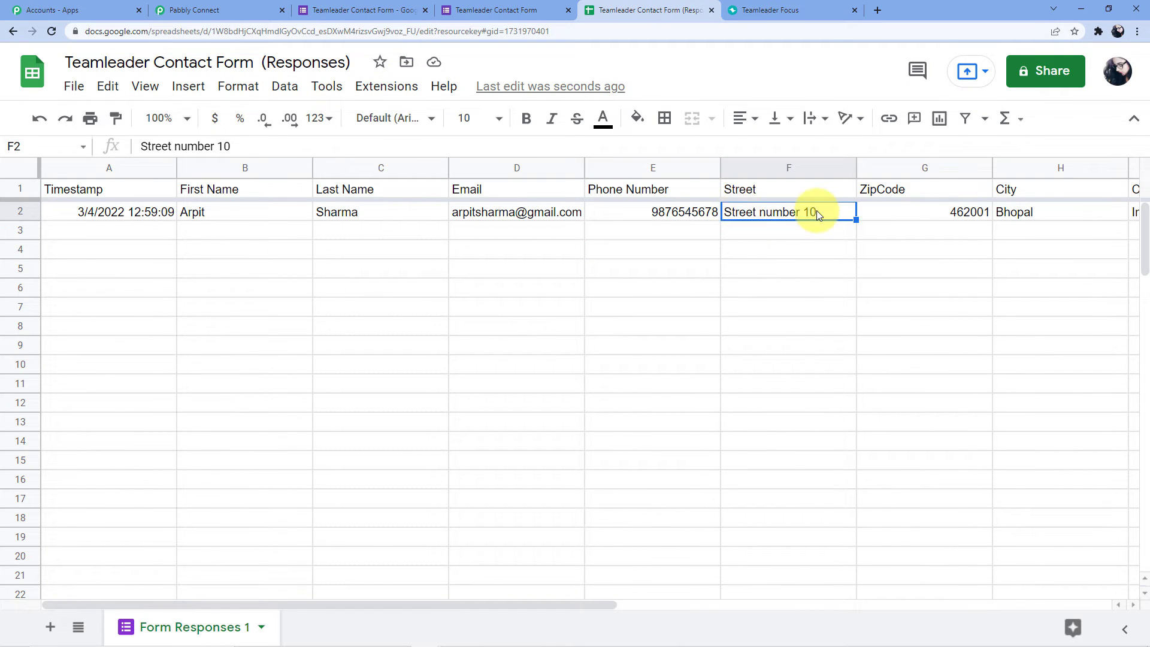
key(Right)
key(Right)
key(Right)
key(Right)
key(Right)
key(Left)
key(Left)
key(Left)
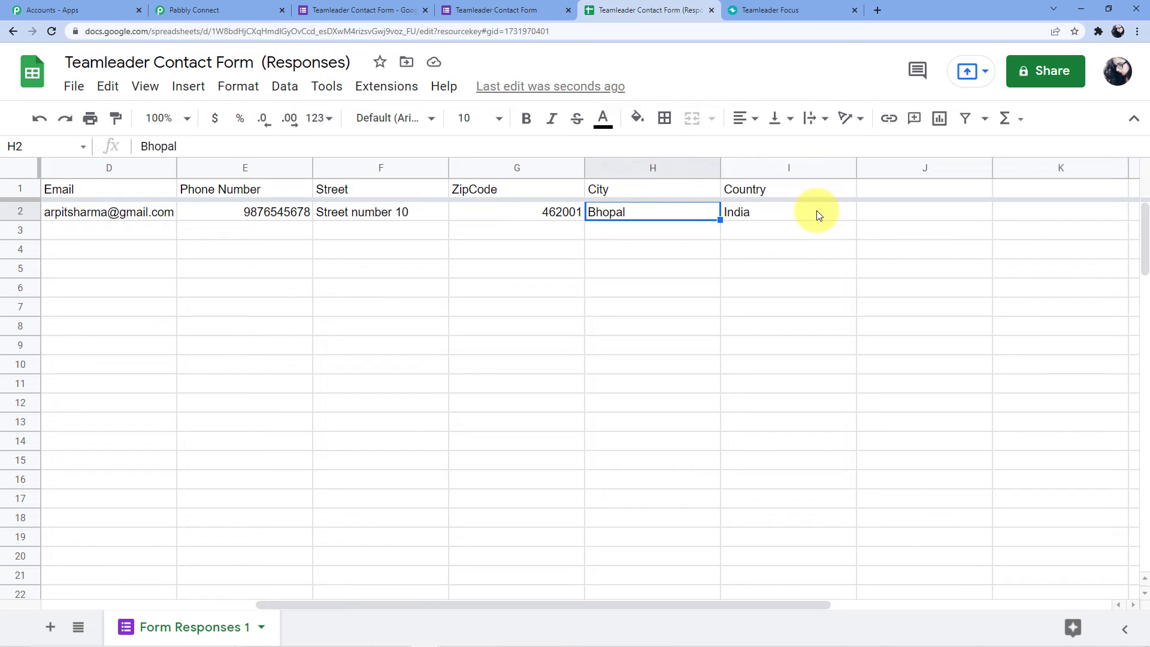
key(Right)
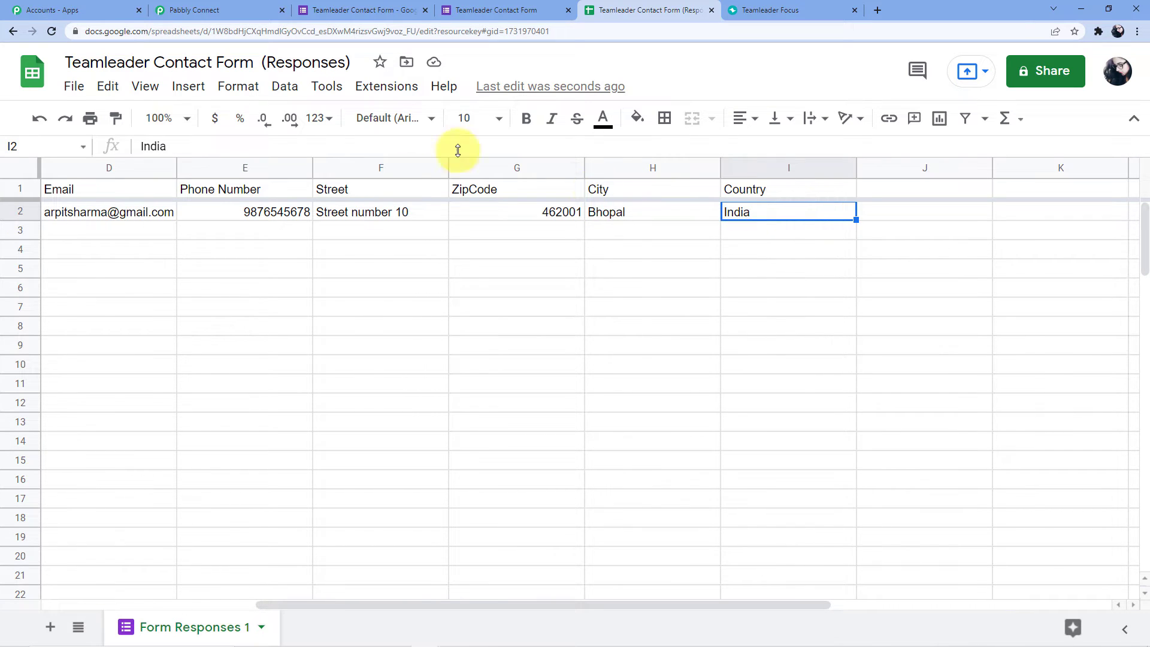
Open Pabbly Connect Webhooks Initial Setup and copy the workflow's webhook URL from Pabbly Connect.
click(387, 85)
mouse_move(401, 85)
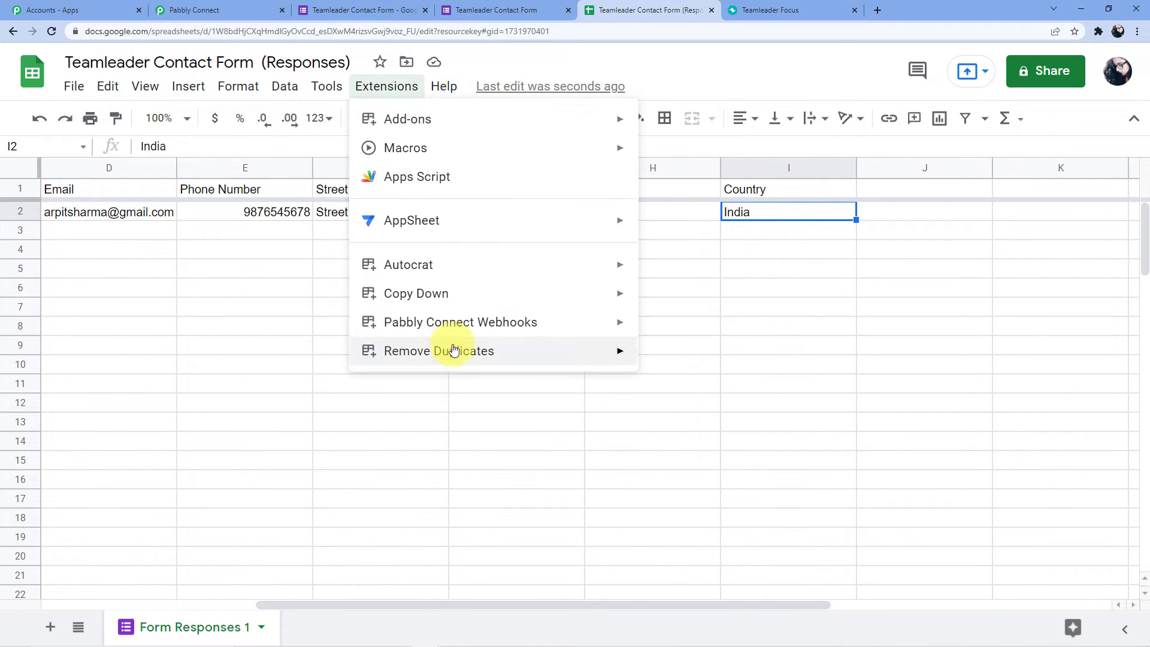
mouse_move(497, 329)
click(685, 333)
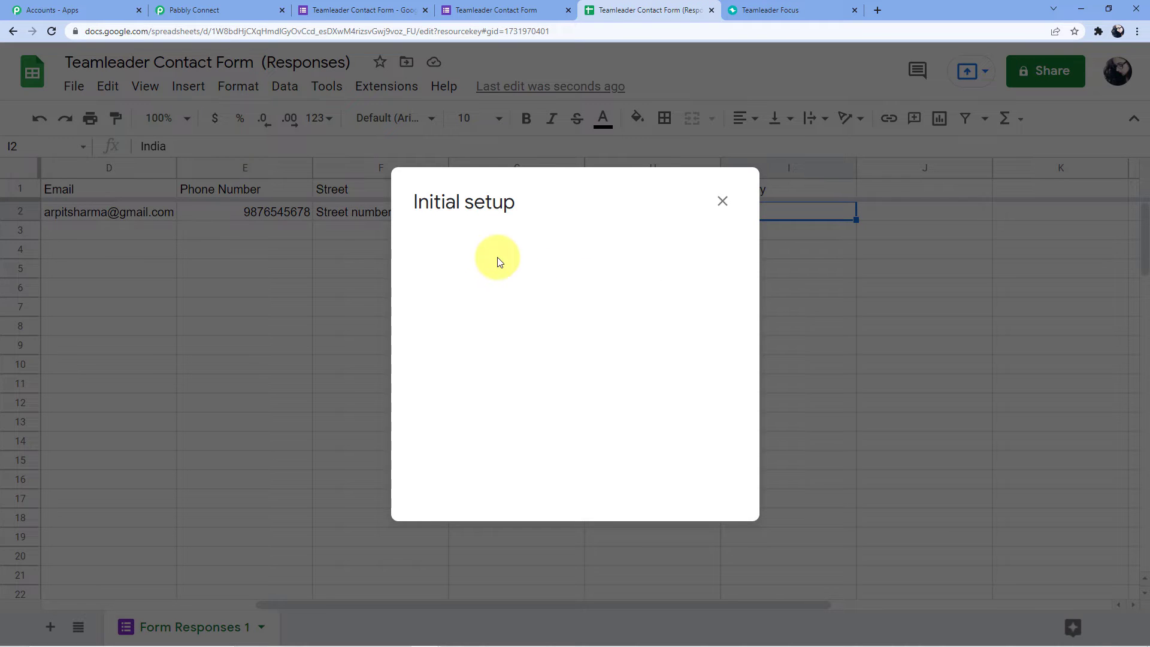
click(473, 267)
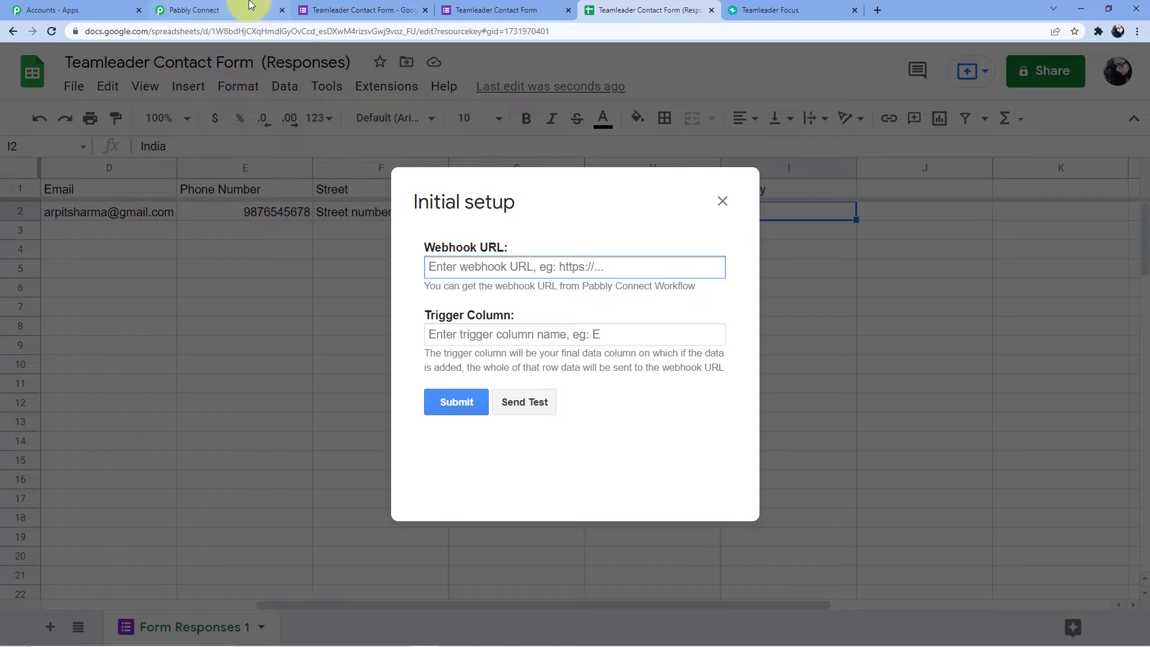
click(251, 5)
click(936, 108)
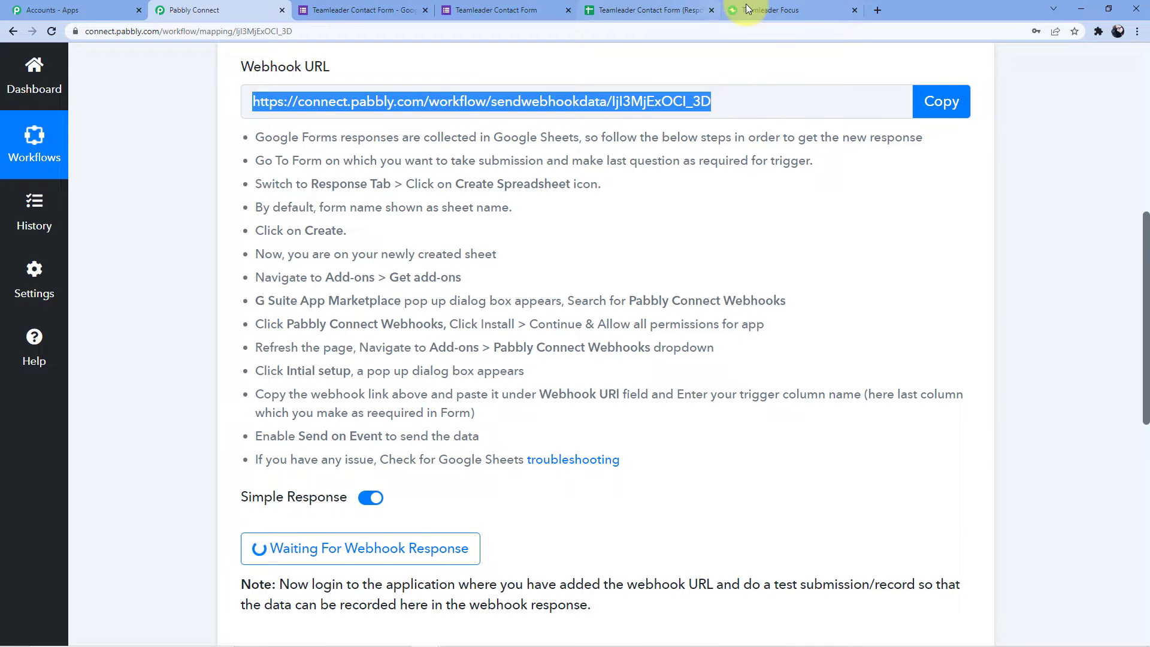
click(647, 10)
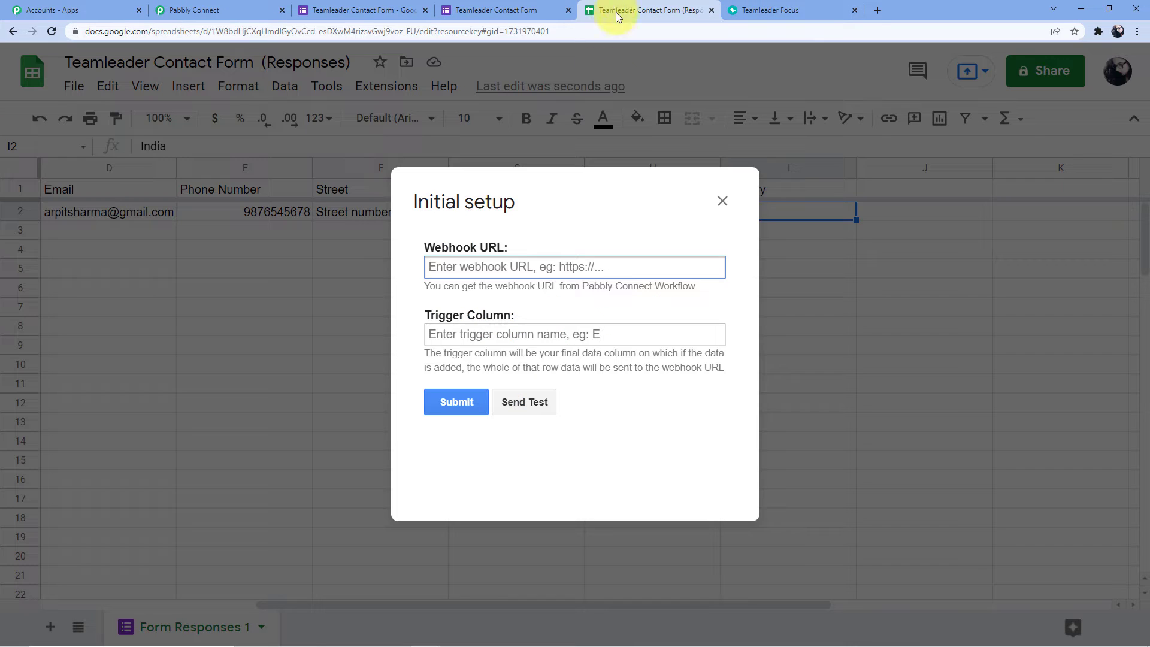
Paste the webhook URL, set the trigger column to I, and submit the setup.
key(ctrl+v)
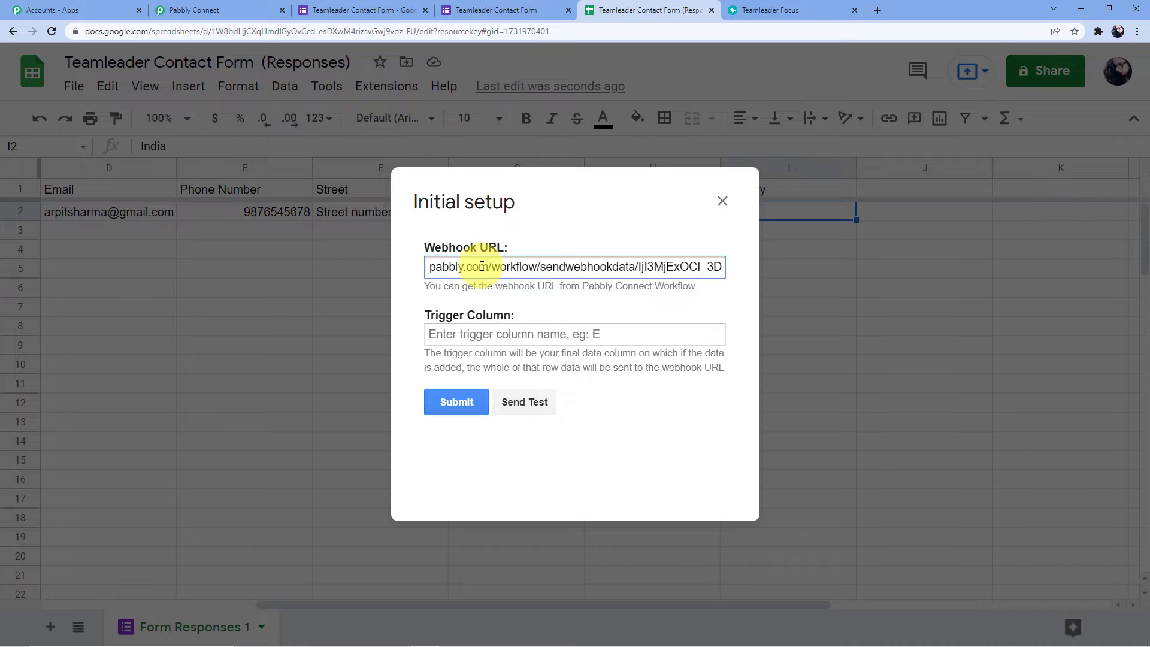
click(465, 337)
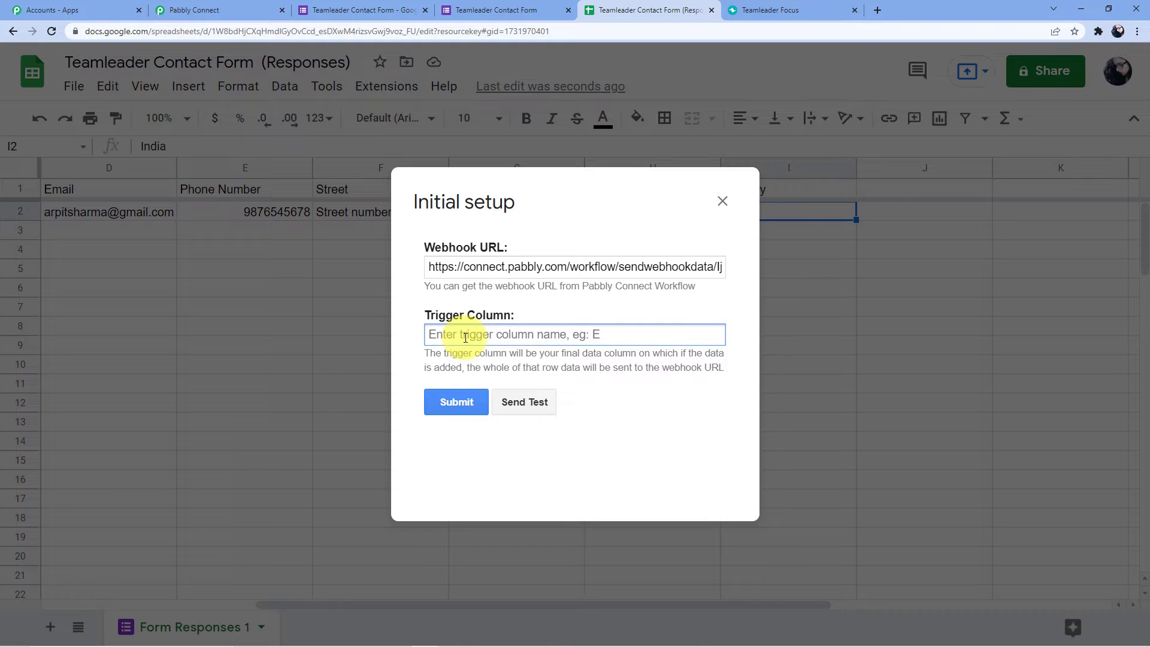
text(I)
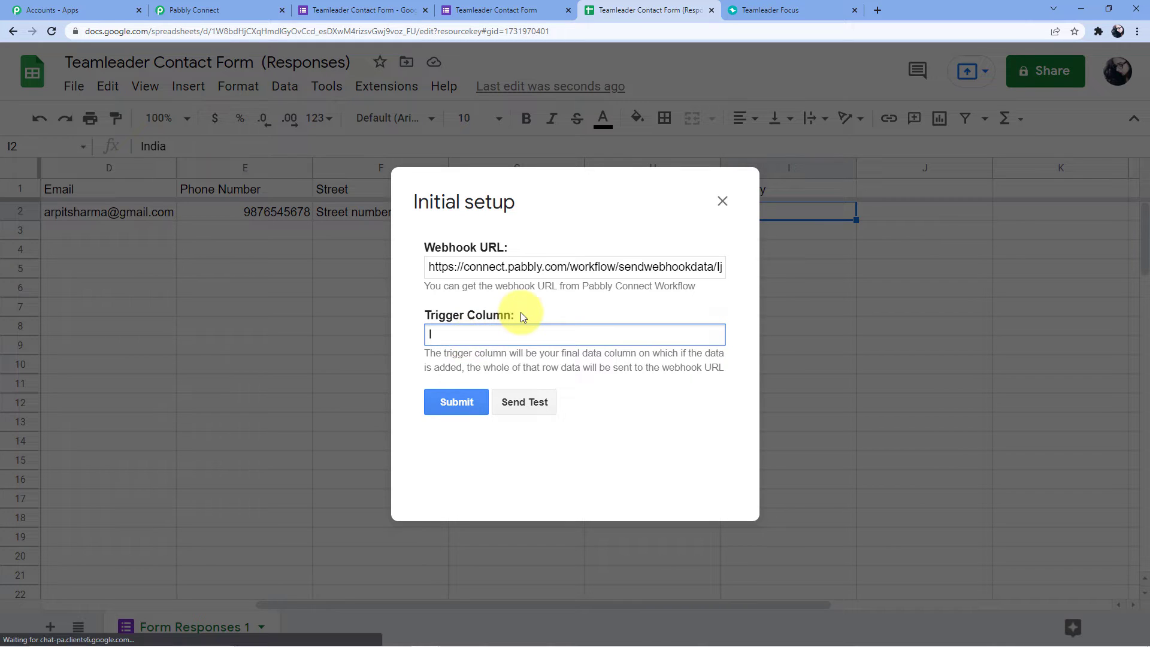
click(455, 402)
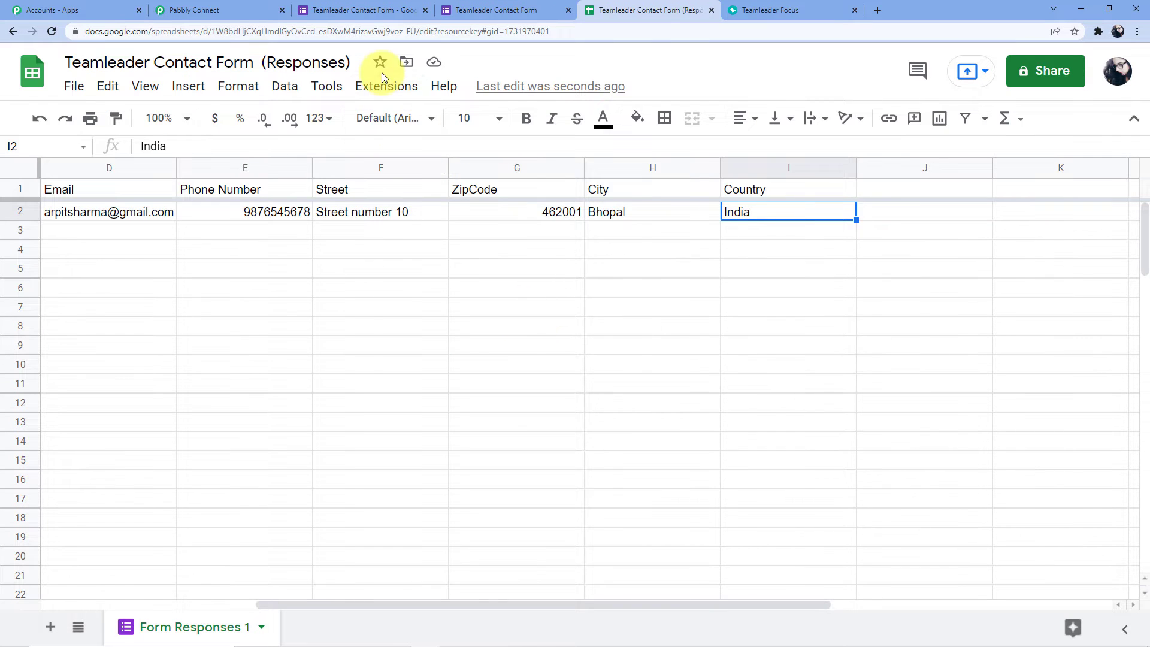
click(386, 86)
Send the sheet's existing response row to the Pabbly webhook as test data from Initial Setup.
mouse_move(495, 326)
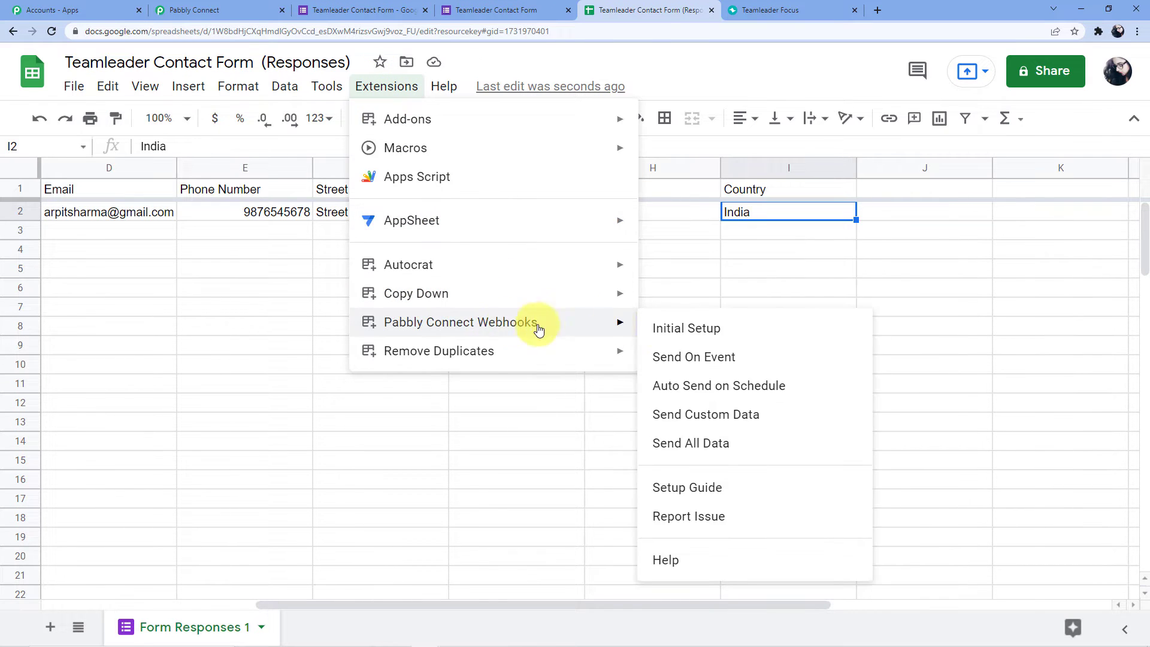
click(665, 326)
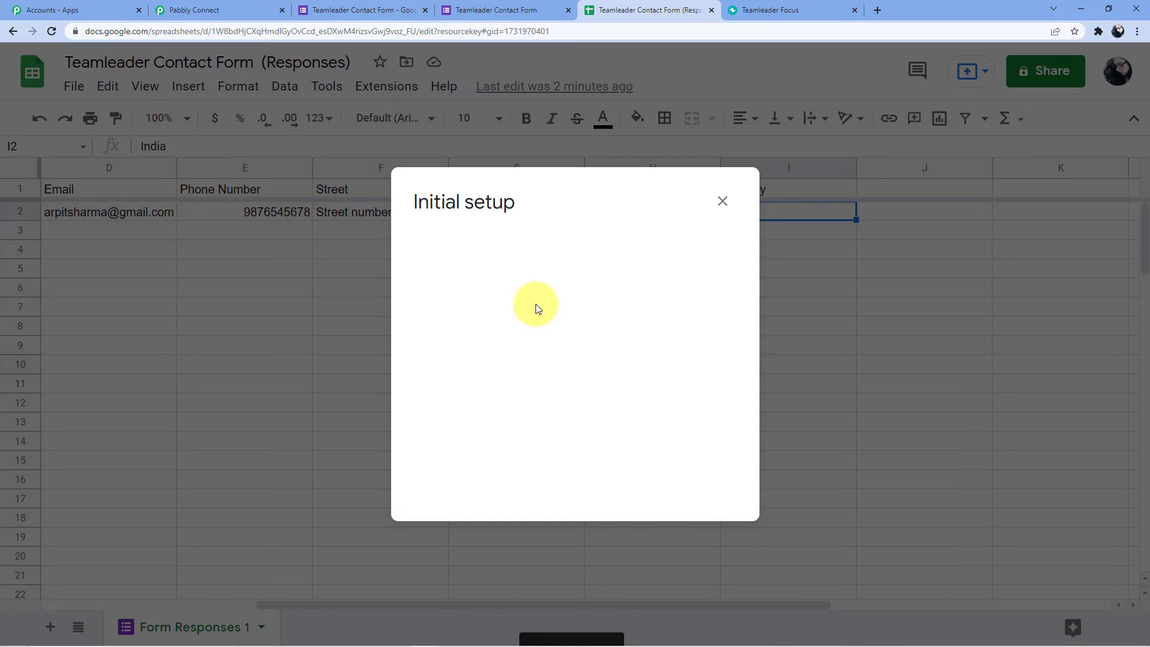
click(524, 401)
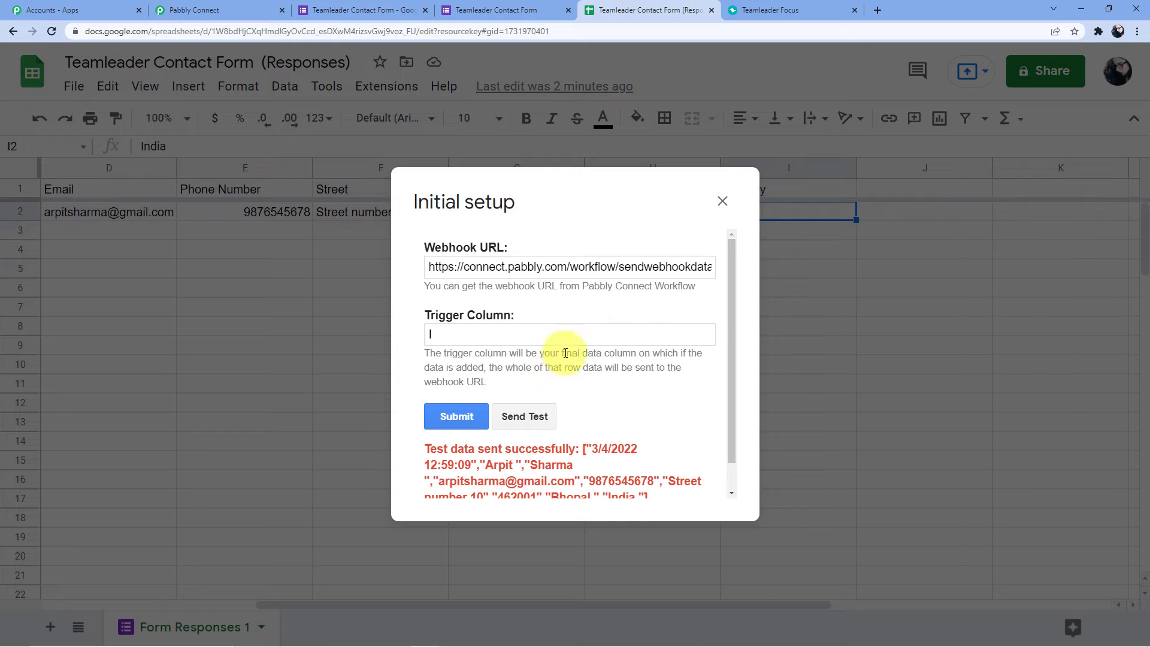
scroll(566, 348, down, 1)
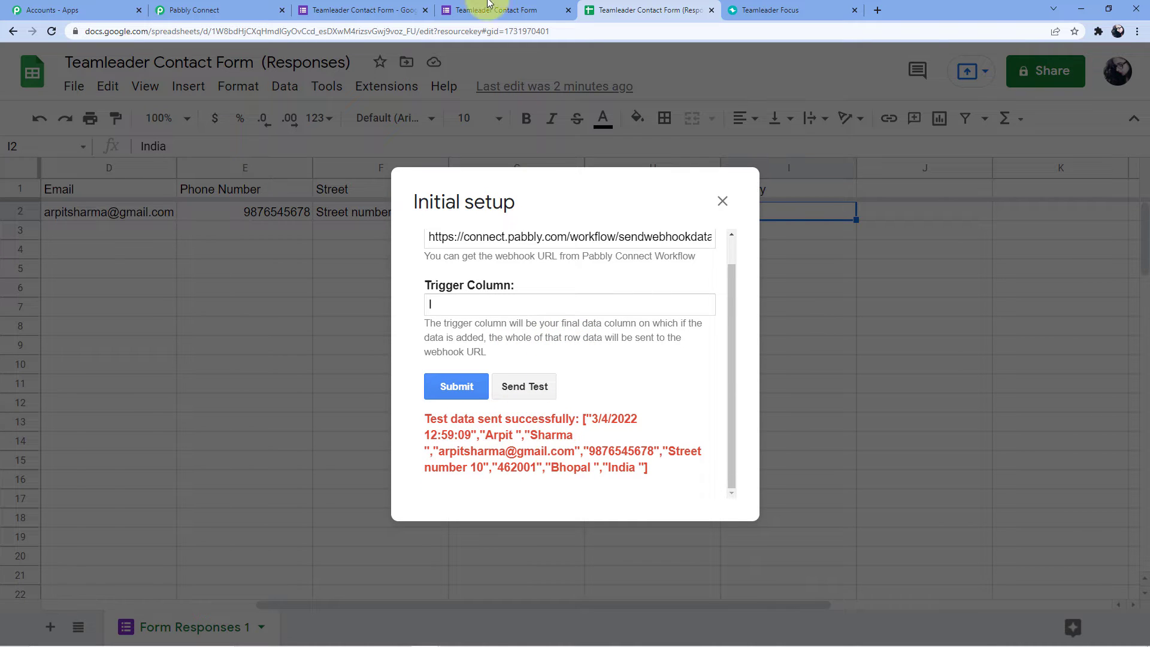
click(229, 7)
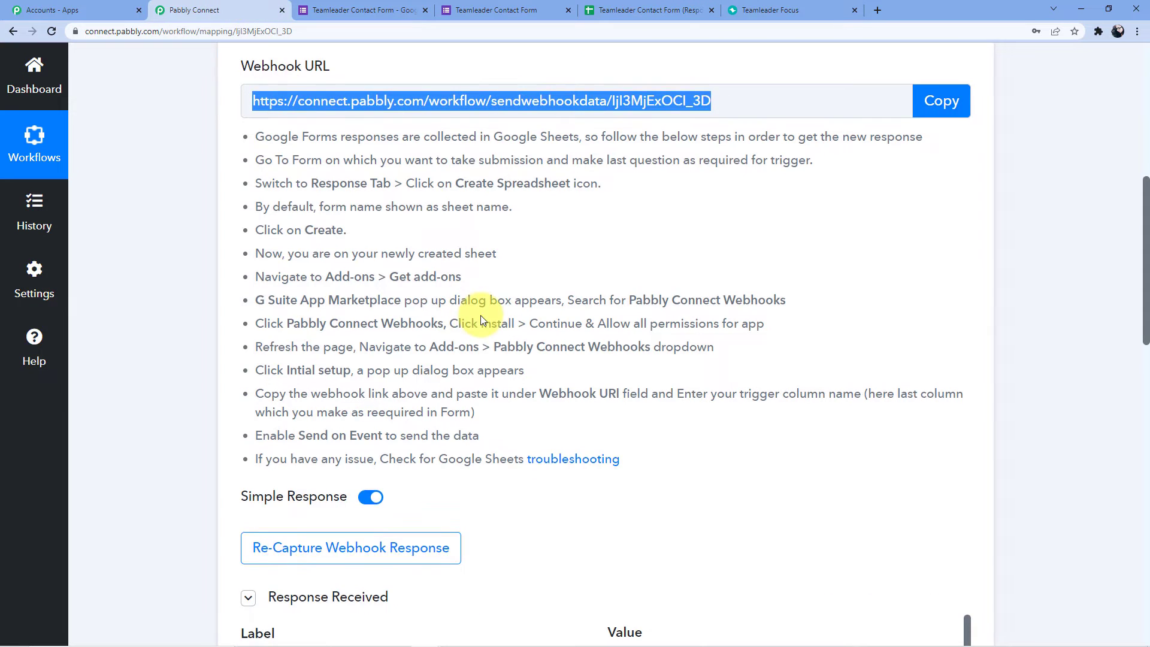
scroll(481, 314, down, 8)
scroll(658, 282, down, 2)
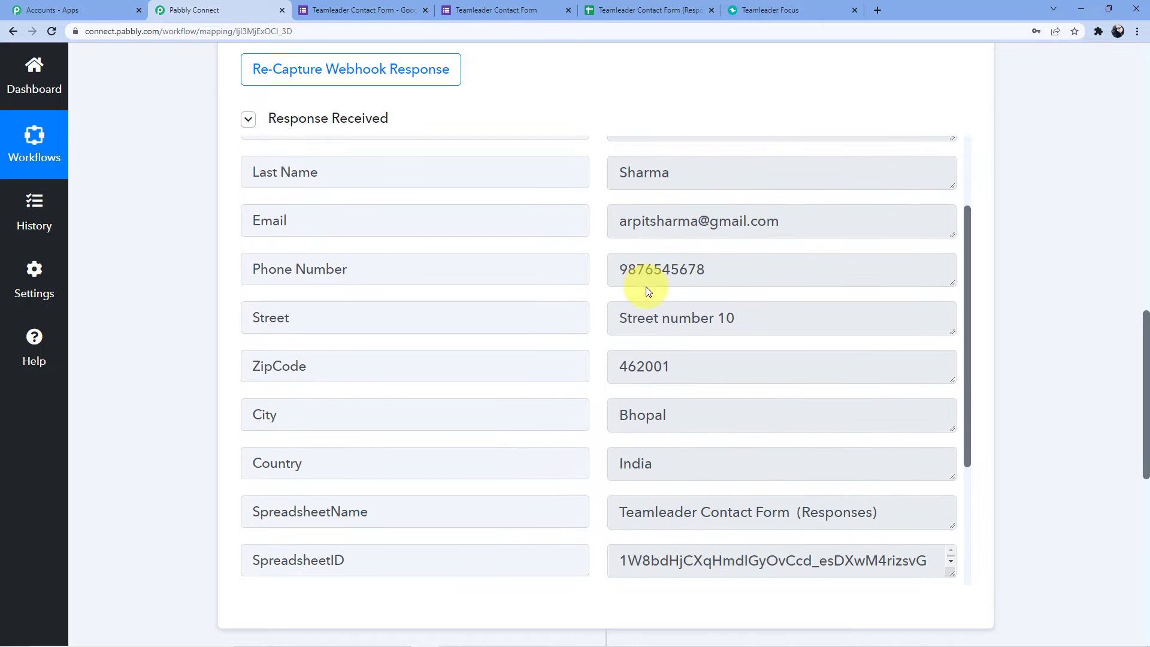
drag(604, 272, 662, 270)
drag(656, 328, 752, 328)
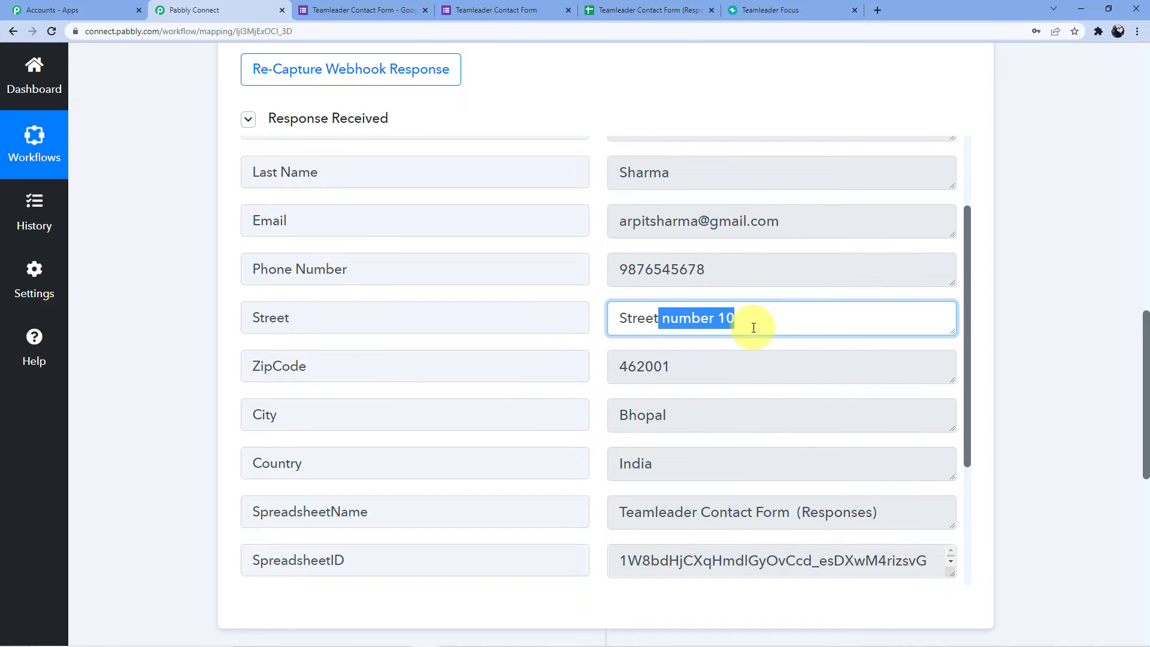
scroll(752, 328, down, 2)
drag(619, 249, 667, 250)
click(666, 251)
drag(642, 294, 664, 341)
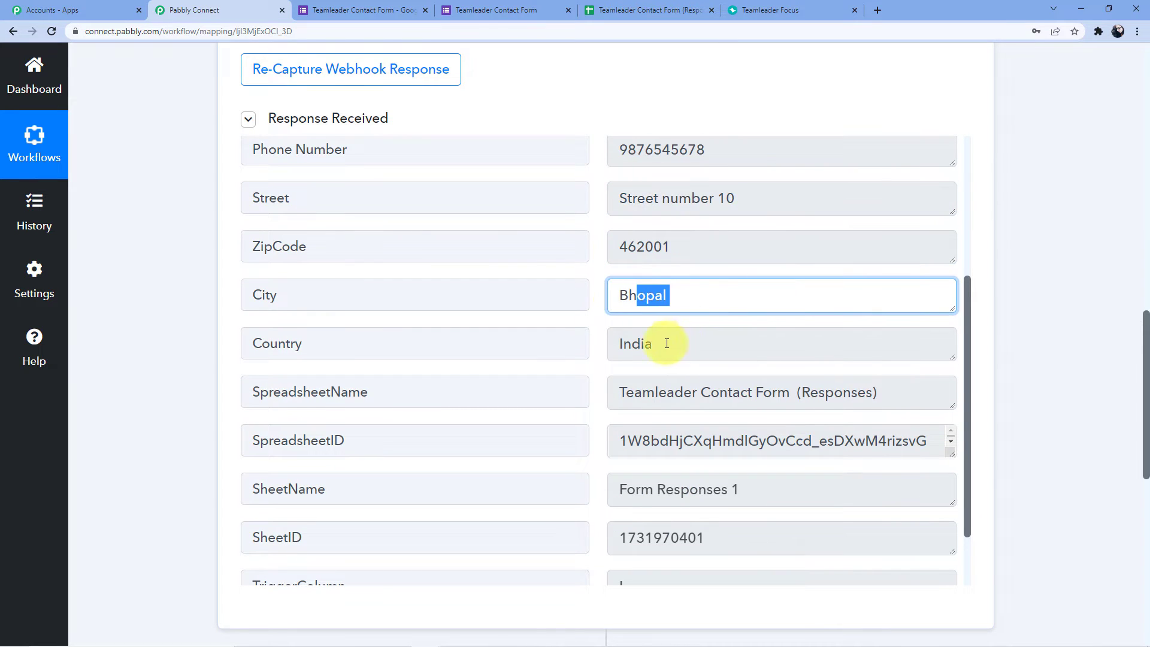
click(664, 343)
scroll(1077, 252, down, 8)
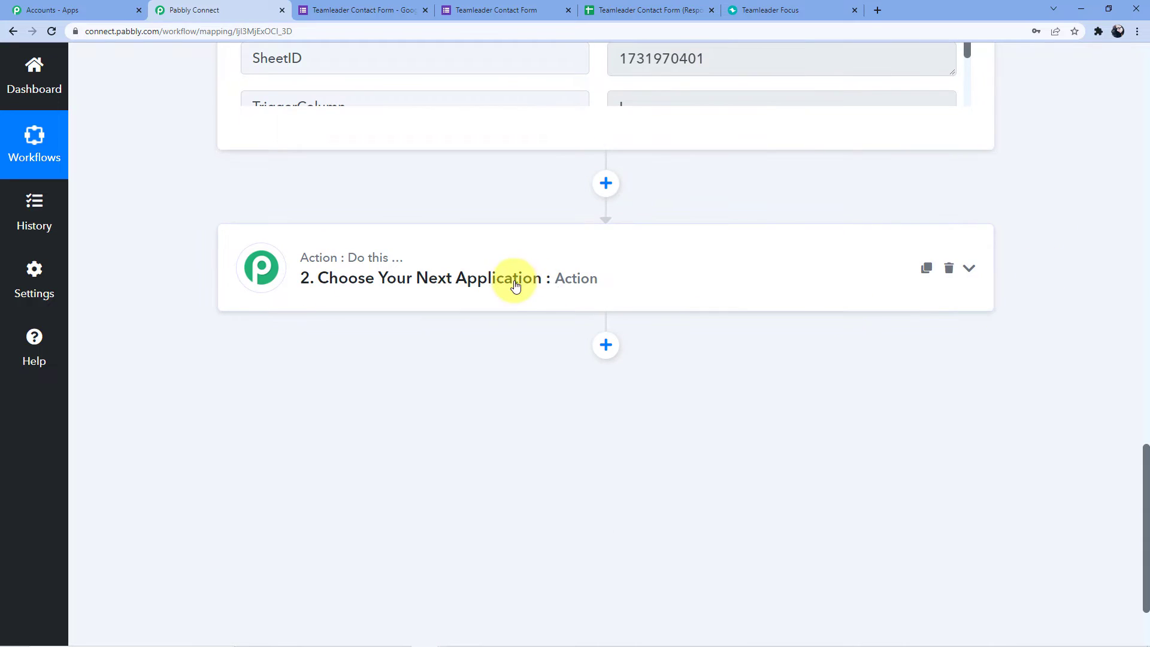
scroll(514, 281, up, 3)
scroll(497, 323, down, 2)
scroll(497, 341, up, 2)
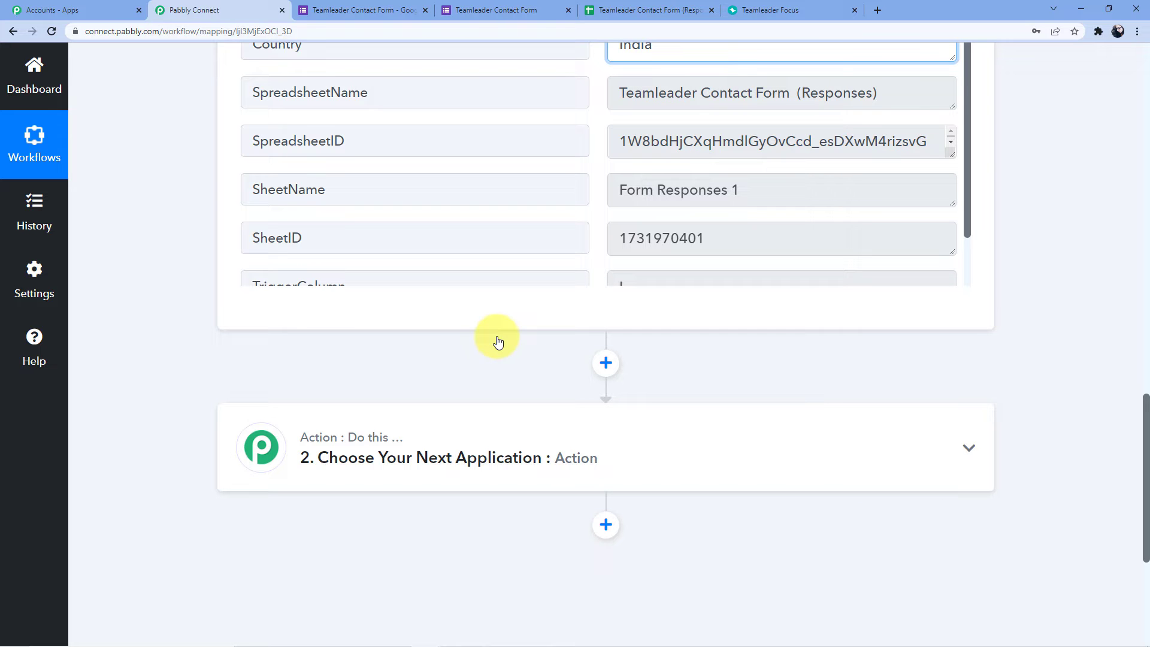
Choose Teamleader as the app for the workflow's action step.
scroll(497, 341, down, 2)
click(479, 349)
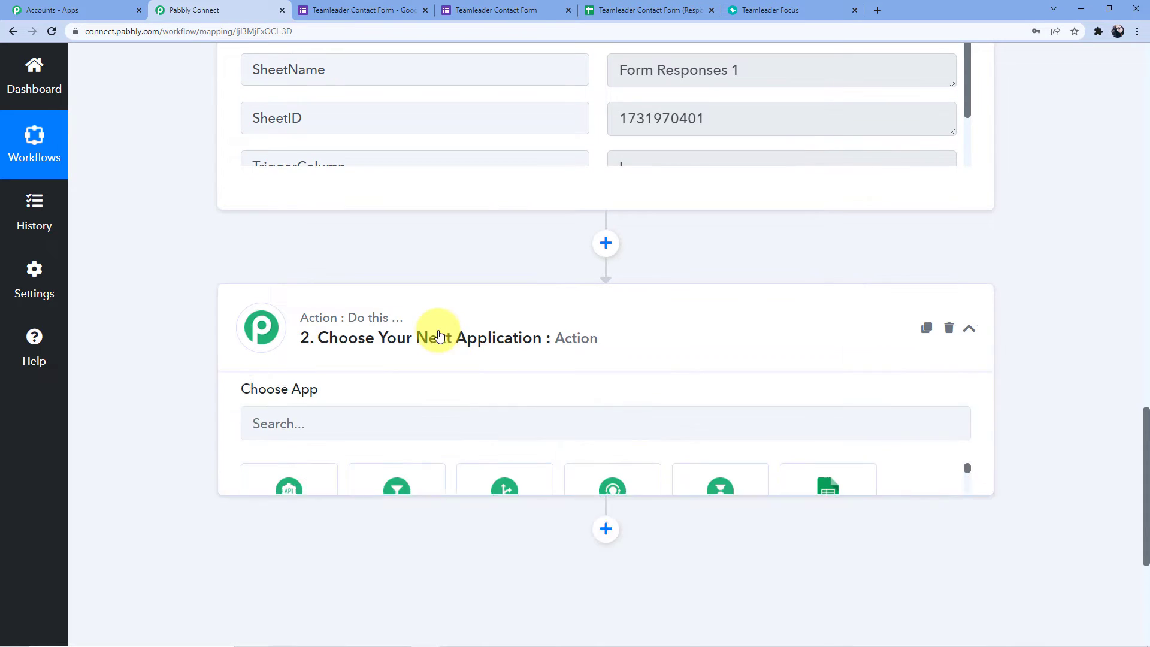
click(376, 442)
text(Teamleader)
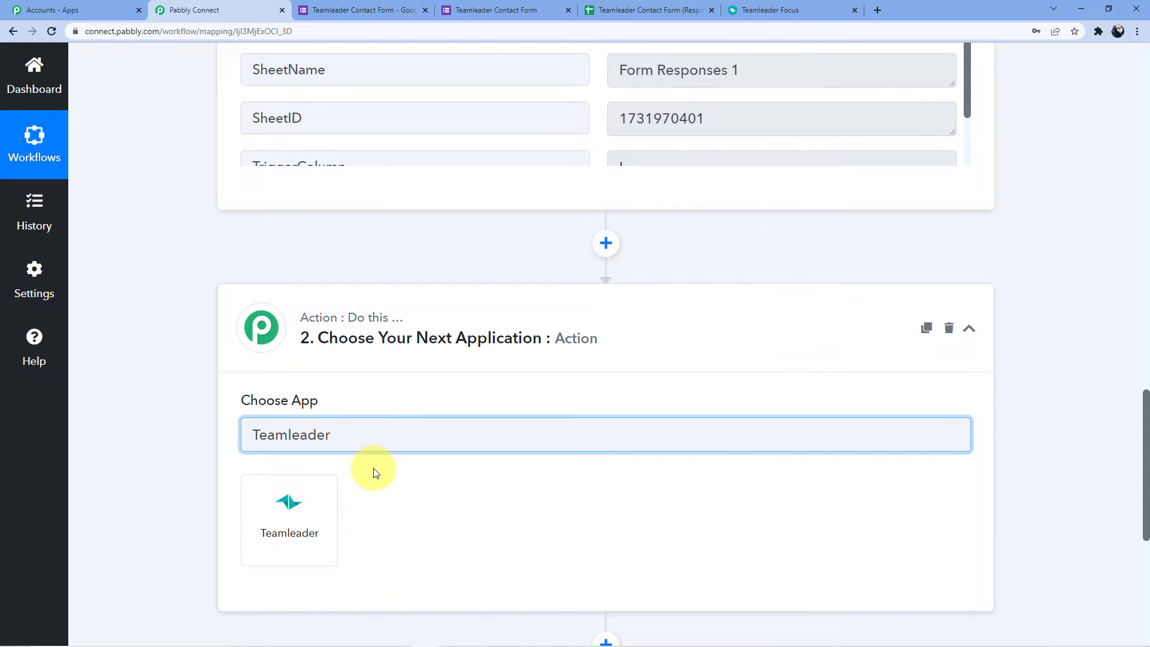
scroll(371, 470, down, 2)
click(318, 395)
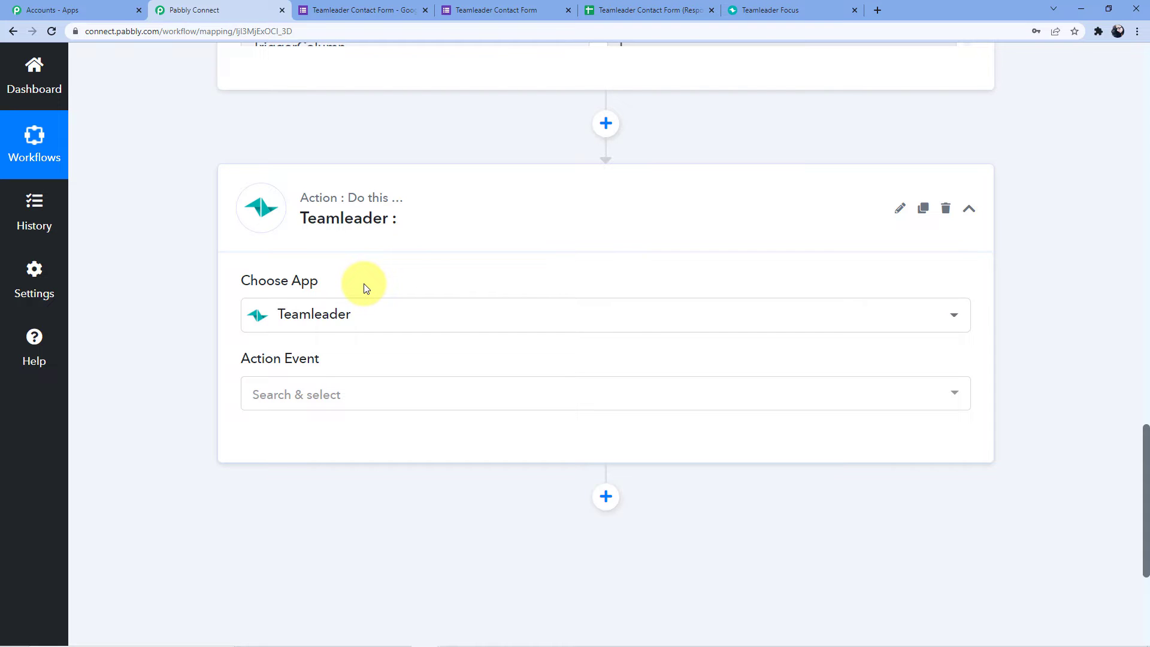
Set the action event to Create Contact With Primary Address and start connecting an account.
scroll(364, 286, down, 2)
click(343, 273)
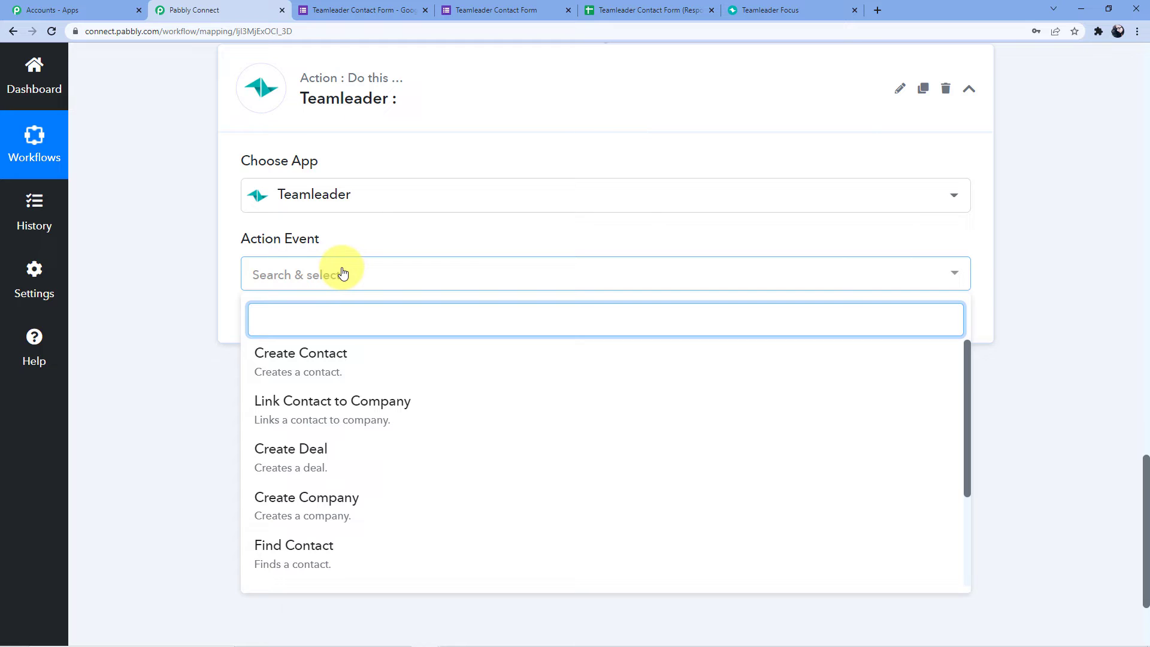
text(Create)
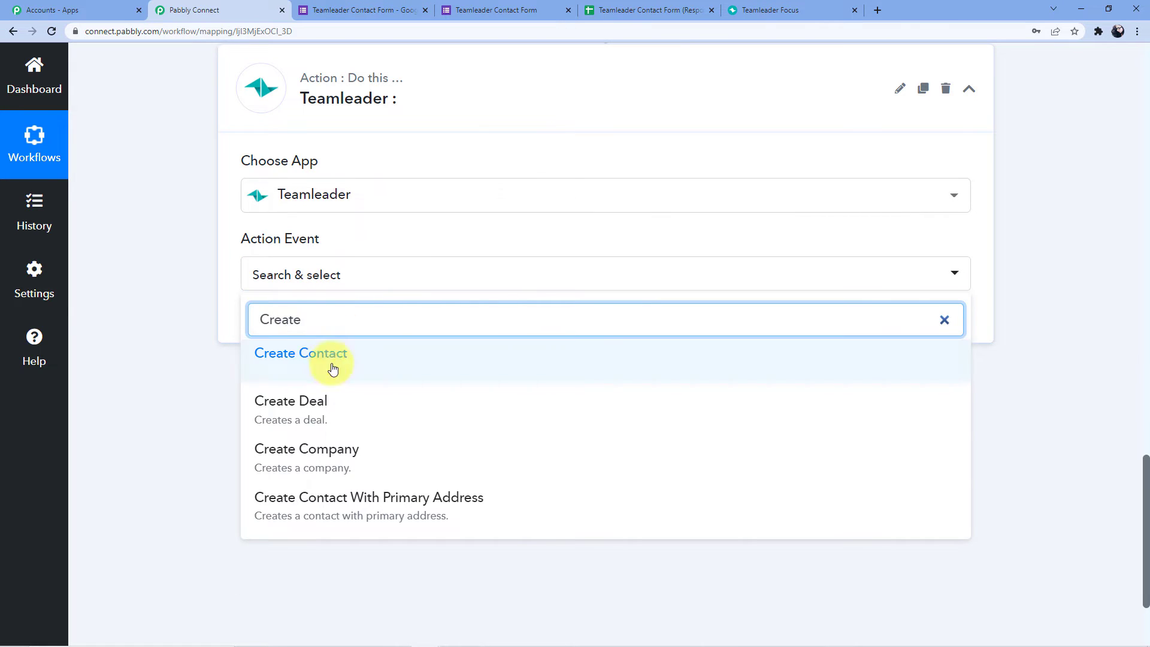
click(333, 510)
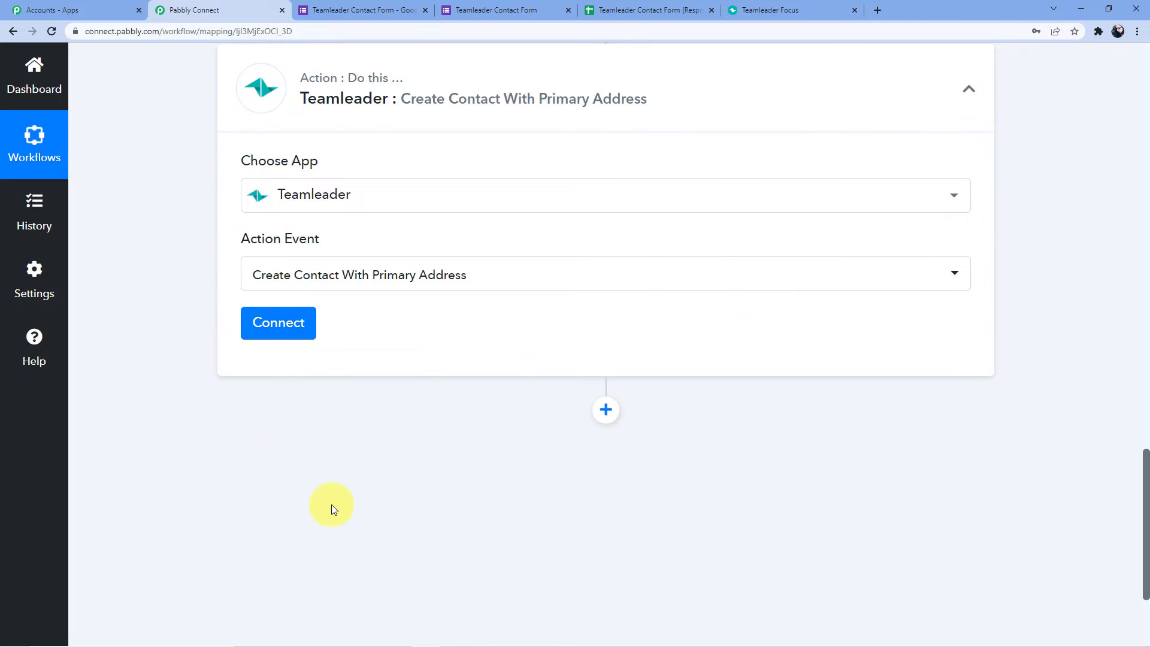
click(261, 324)
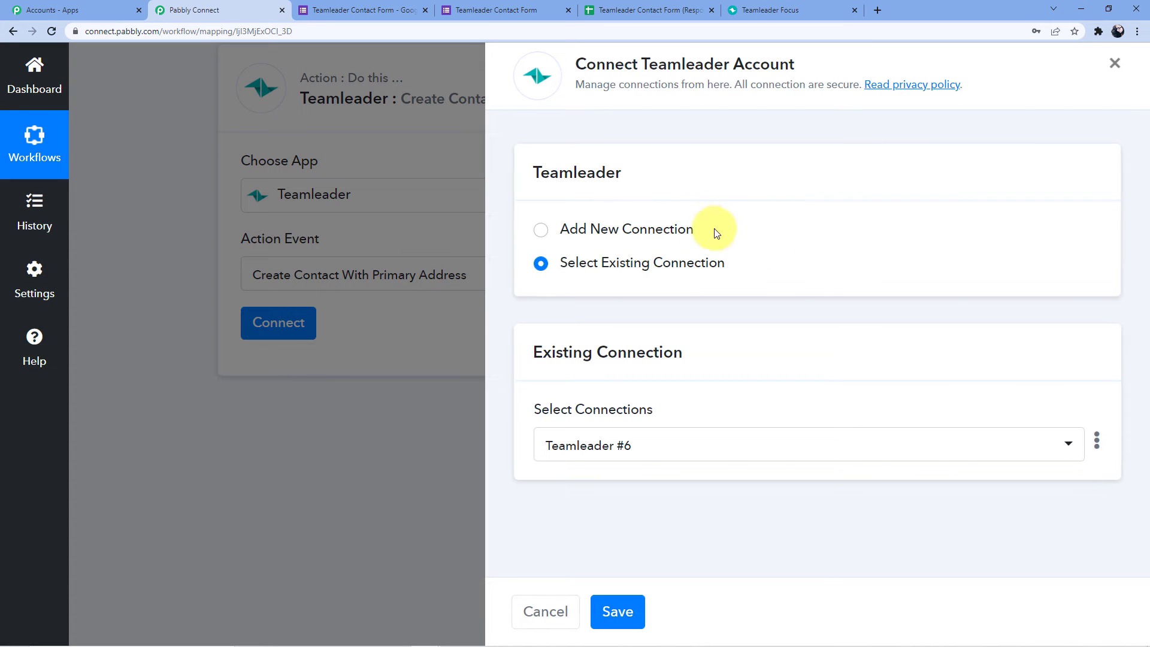
Add and authorize a new Teamleader connection, then return to the Pabbly Connect workflow.
click(662, 226)
click(616, 419)
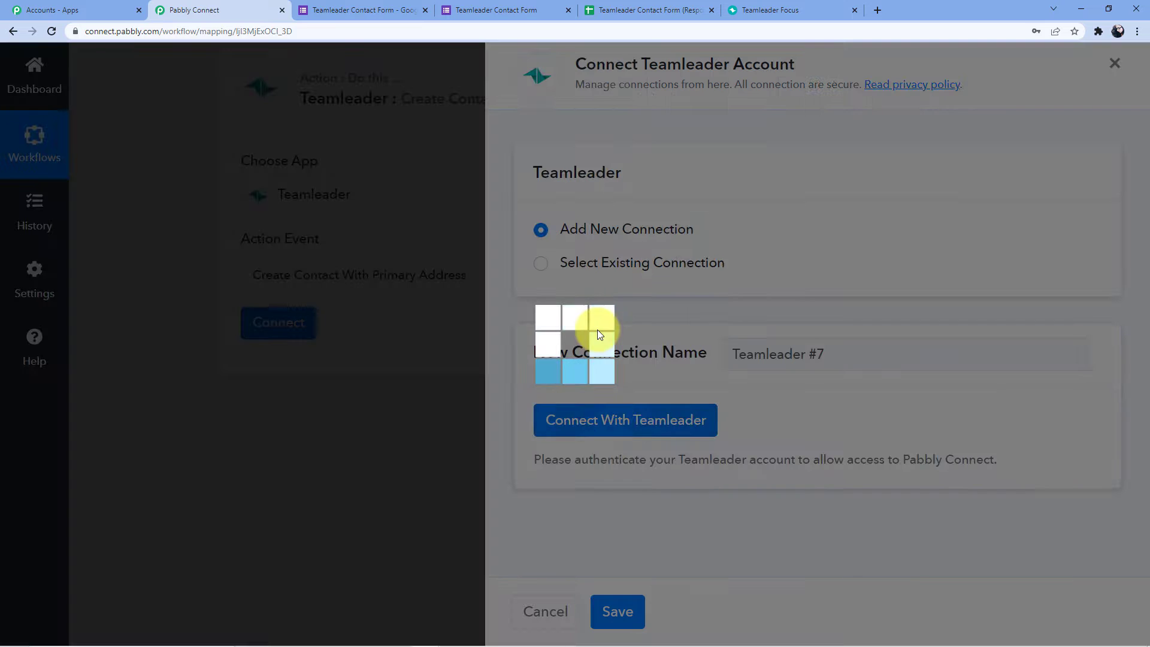
click(774, 9)
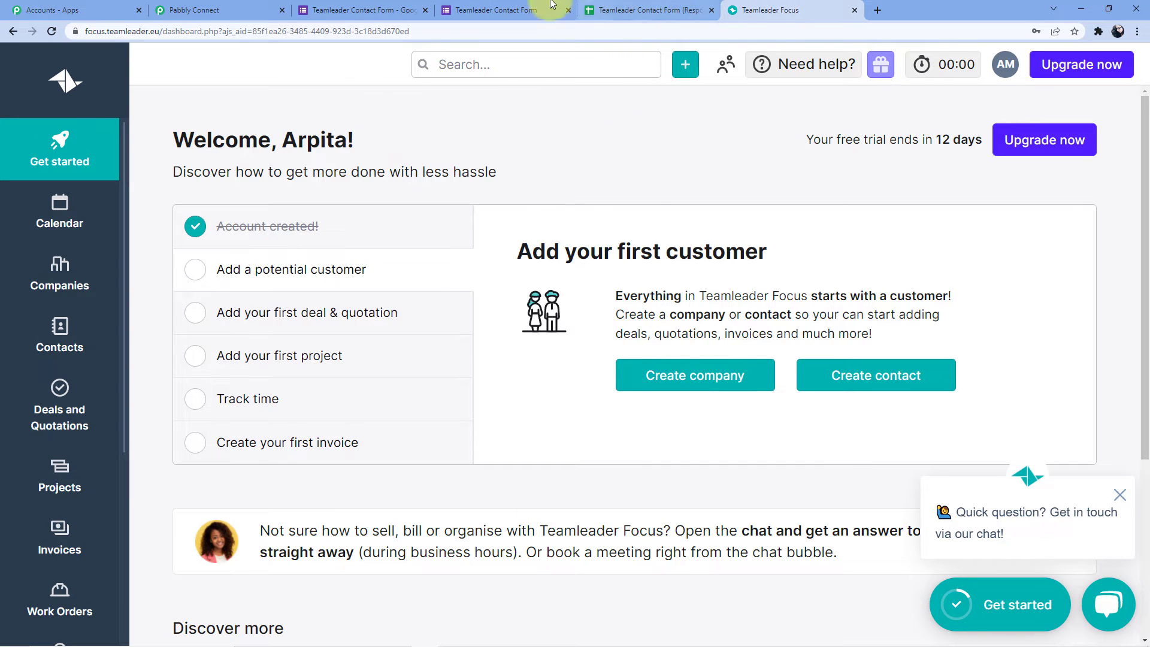
click(552, 6)
click(620, 6)
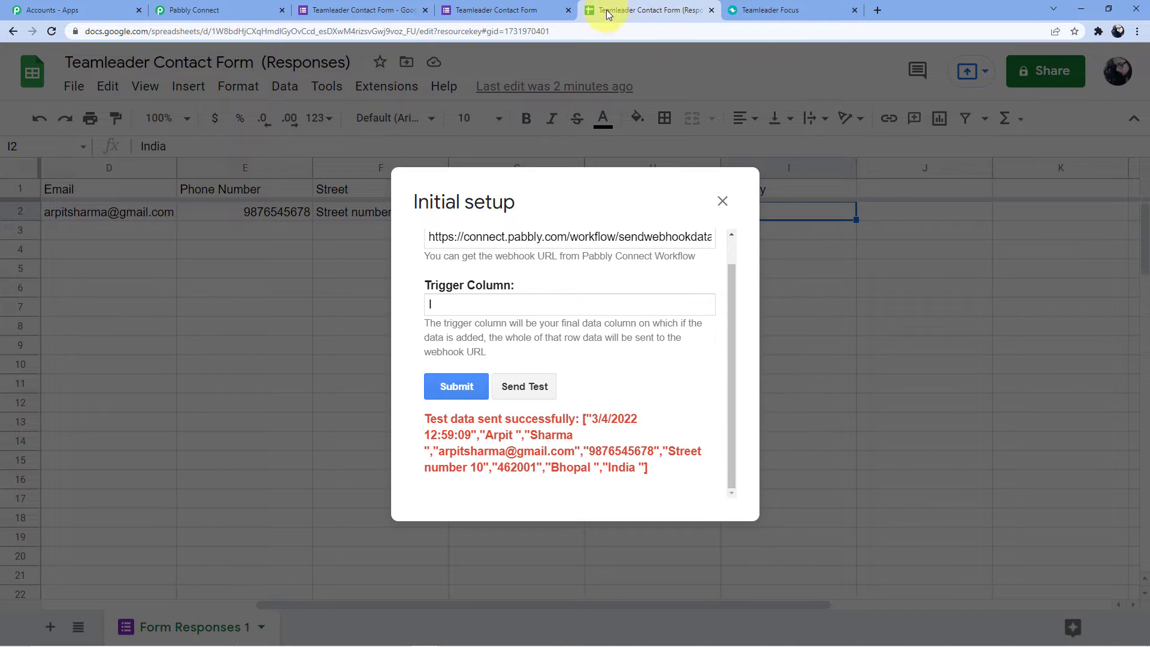
click(201, 10)
scroll(413, 300, down, 1)
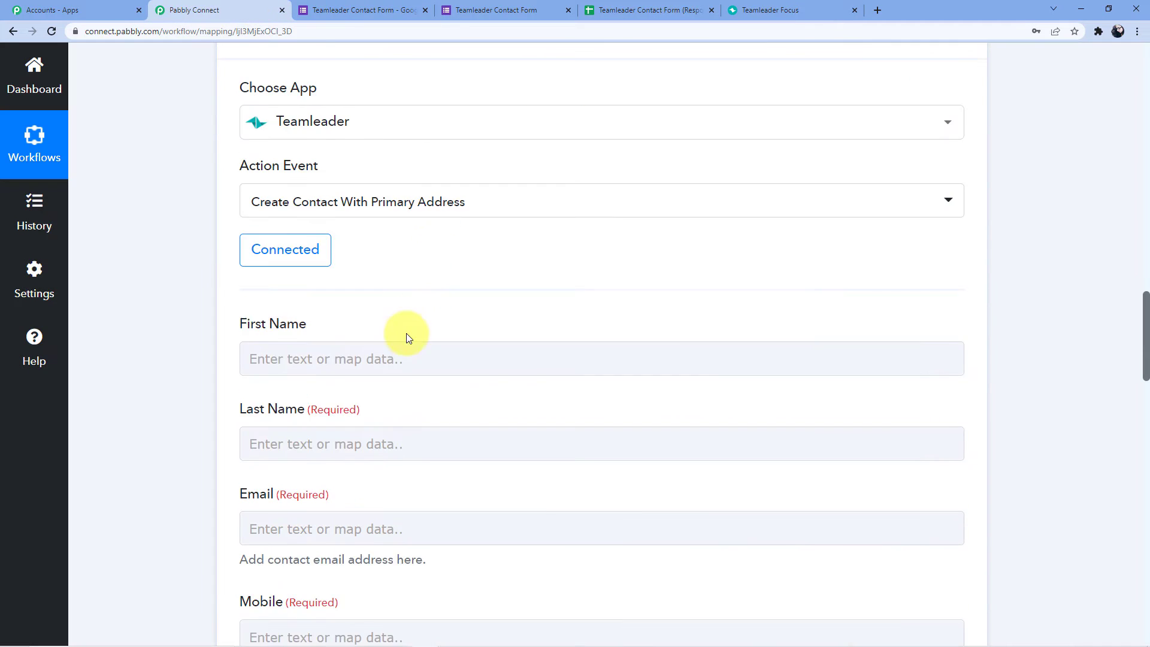
scroll(407, 339, down, 1)
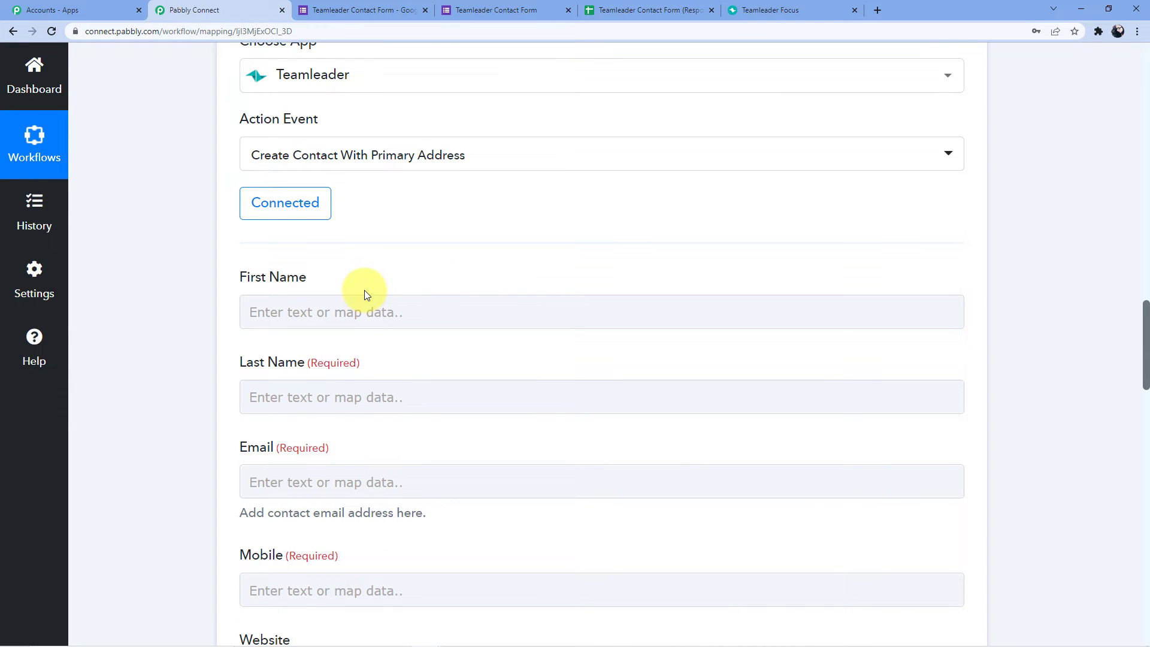
scroll(365, 293, down, 1)
scroll(403, 282, up, 1)
scroll(455, 323, up, 3)
scroll(488, 358, down, 2)
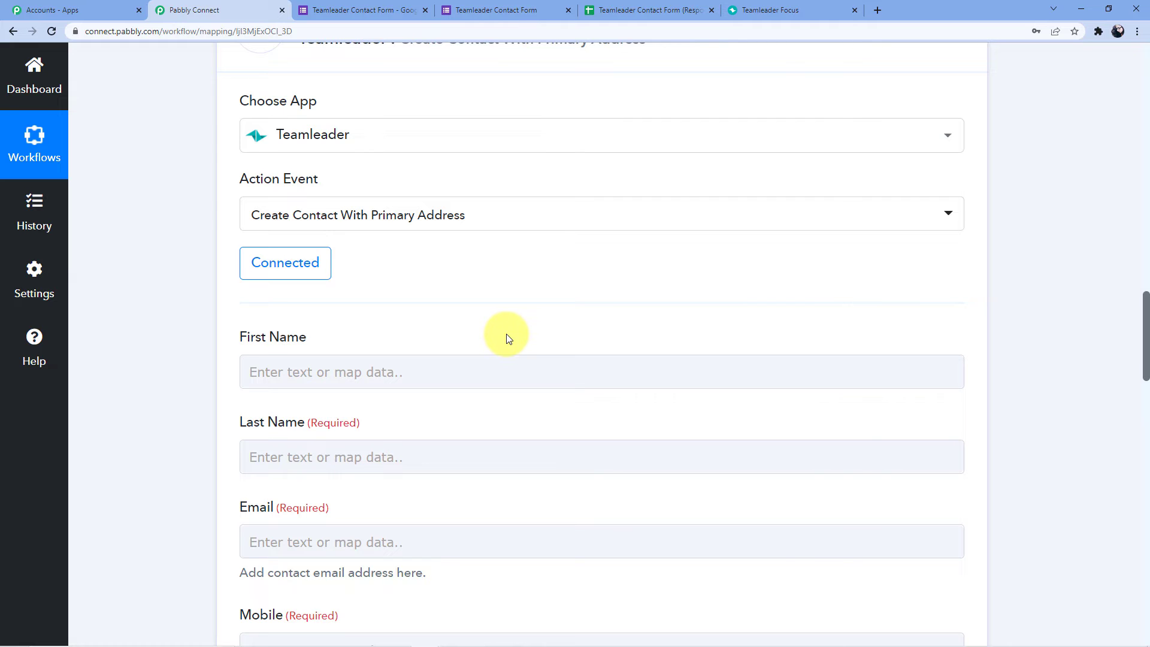
scroll(507, 336, down, 1)
scroll(526, 366, down, 4)
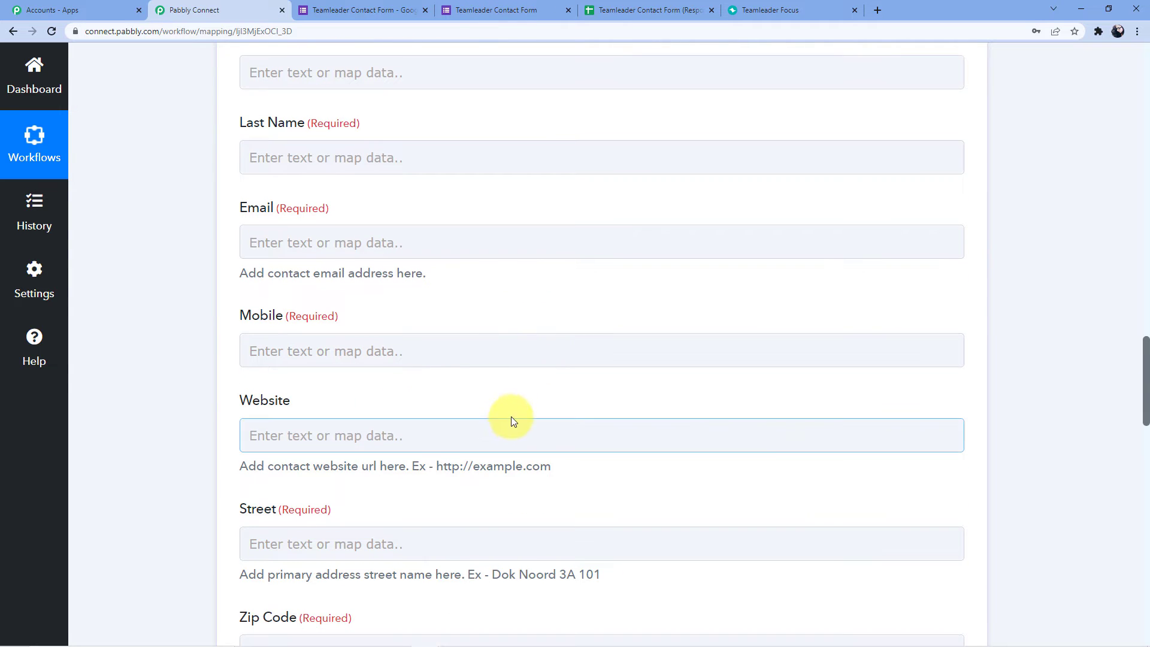
scroll(513, 421, up, 15)
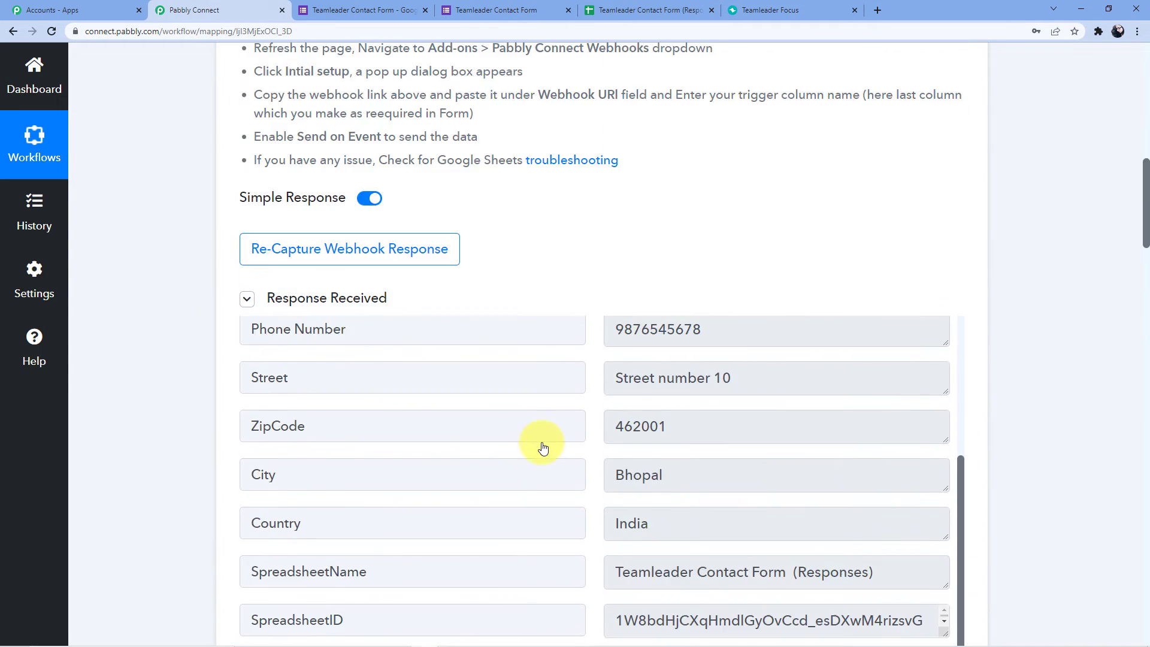
scroll(585, 613, down, 2)
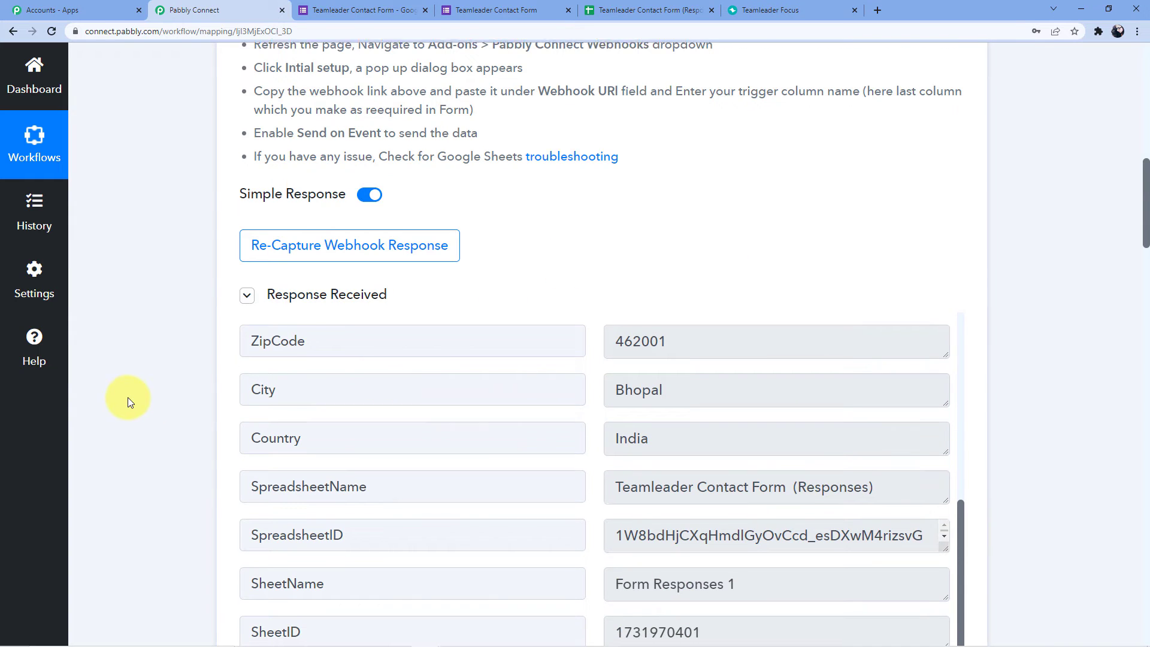
scroll(185, 400, down, 15)
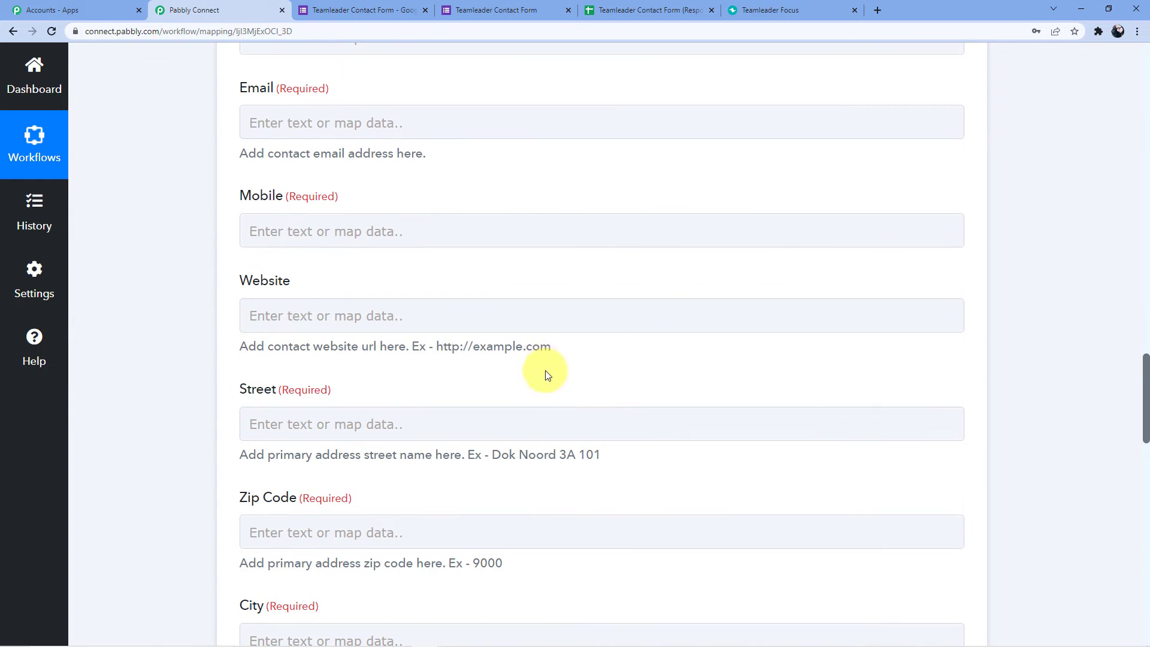
scroll(231, 334, up, 5)
Map the form's First Name and Last Name answers into the Teamleader name fields.
click(303, 251)
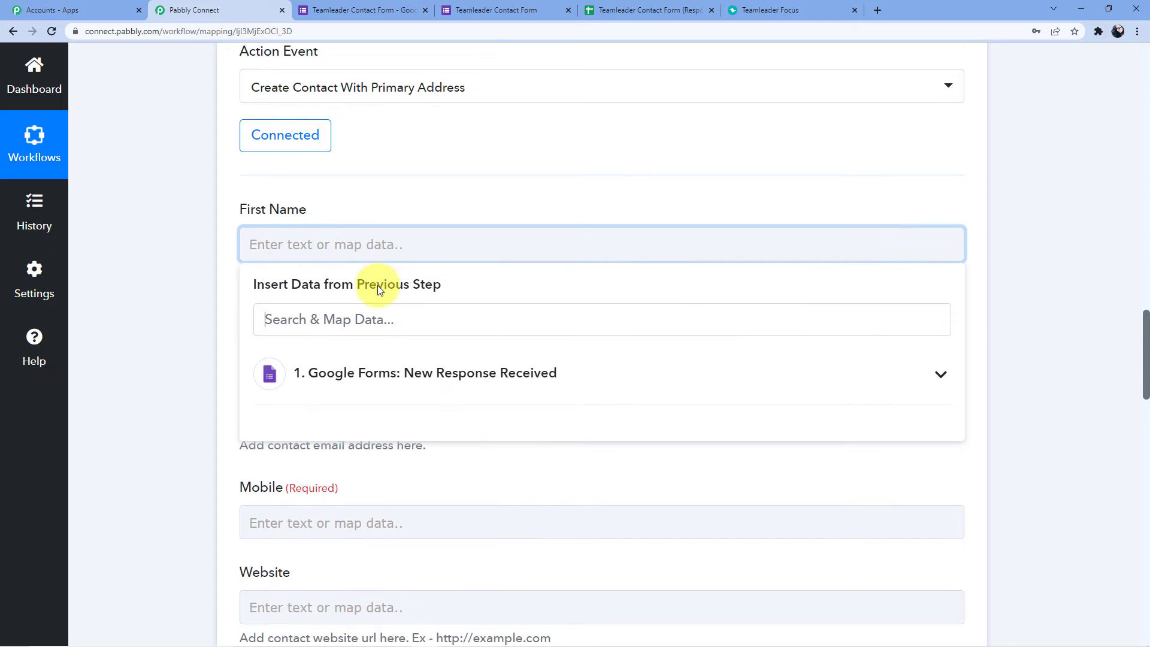
scroll(379, 289, down, 2)
click(358, 279)
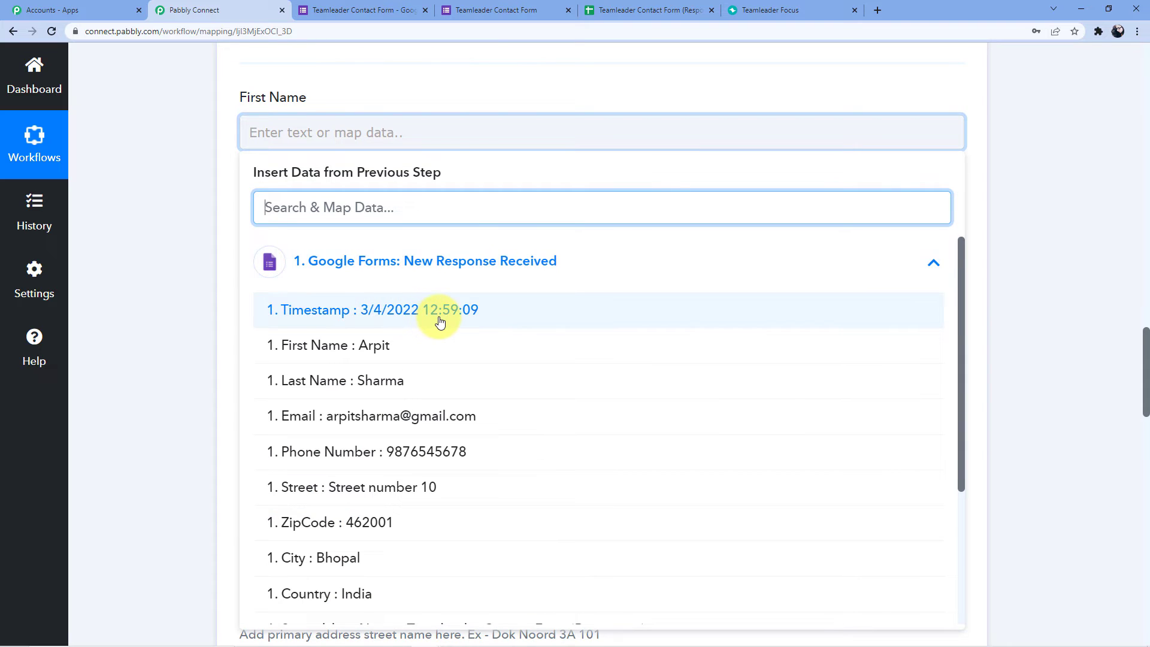
scroll(431, 308, down, 2)
scroll(413, 296, up, 2)
click(372, 346)
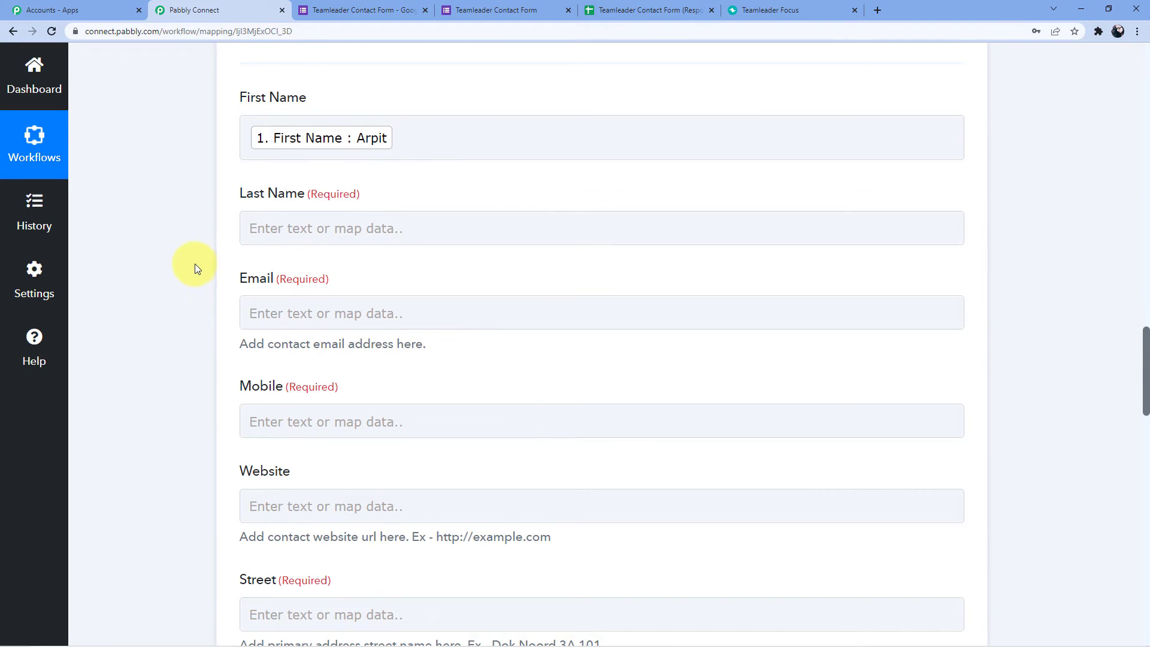
scroll(251, 311, up, 2)
click(293, 342)
scroll(341, 299, down, 3)
click(383, 292)
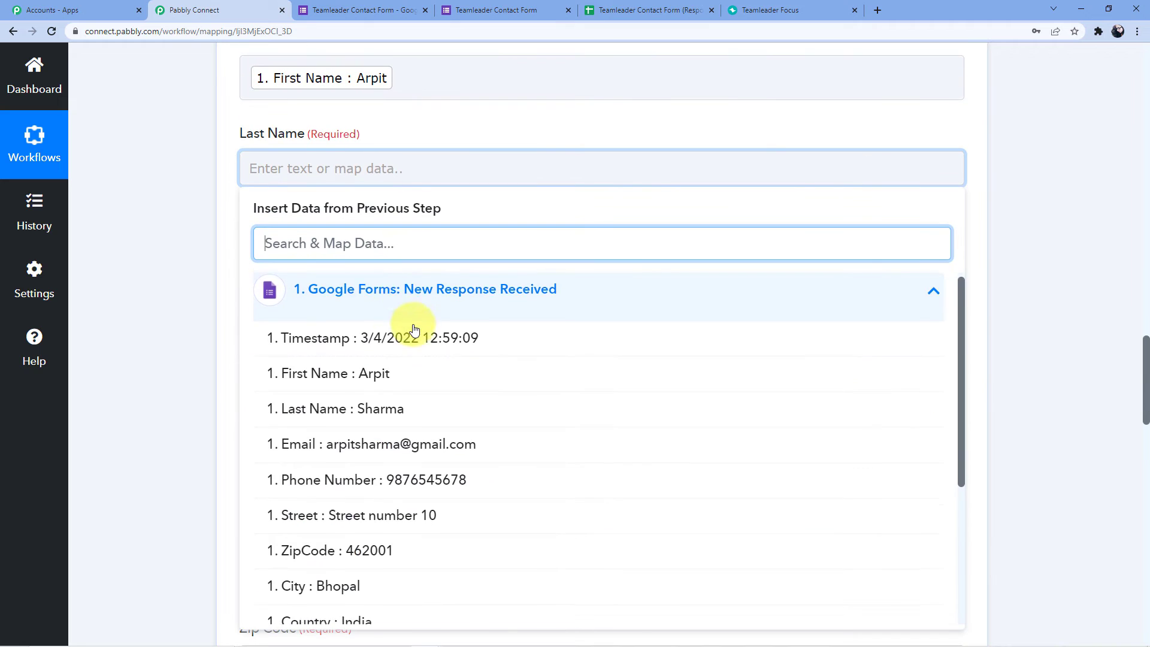
scroll(413, 329, down, 2)
click(390, 297)
Map the form's Email into Email and Phone Number into Mobile.
scroll(281, 258, down, 2)
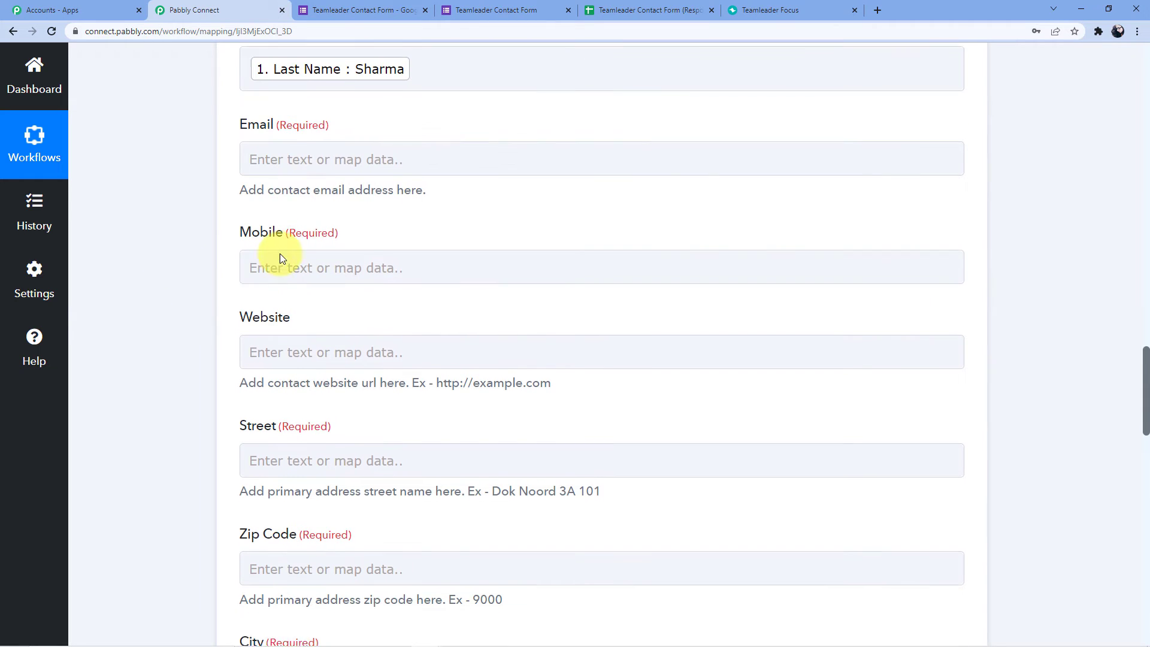
click(301, 152)
click(407, 273)
scroll(416, 287, down, 3)
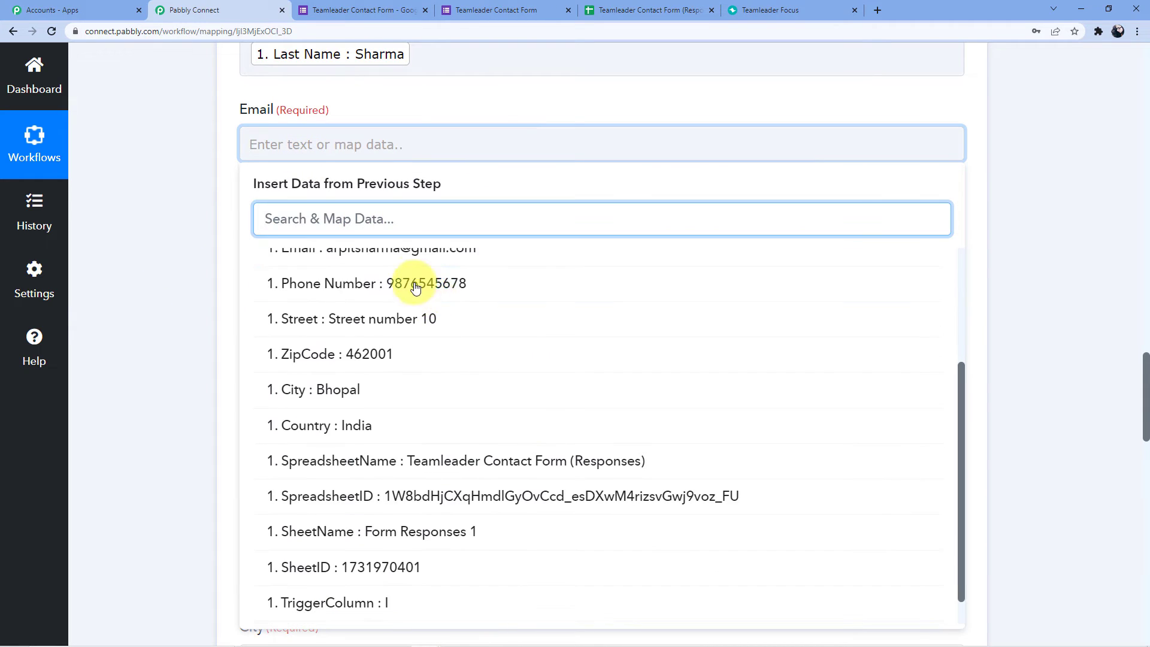
scroll(416, 287, up, 2)
click(377, 353)
click(306, 252)
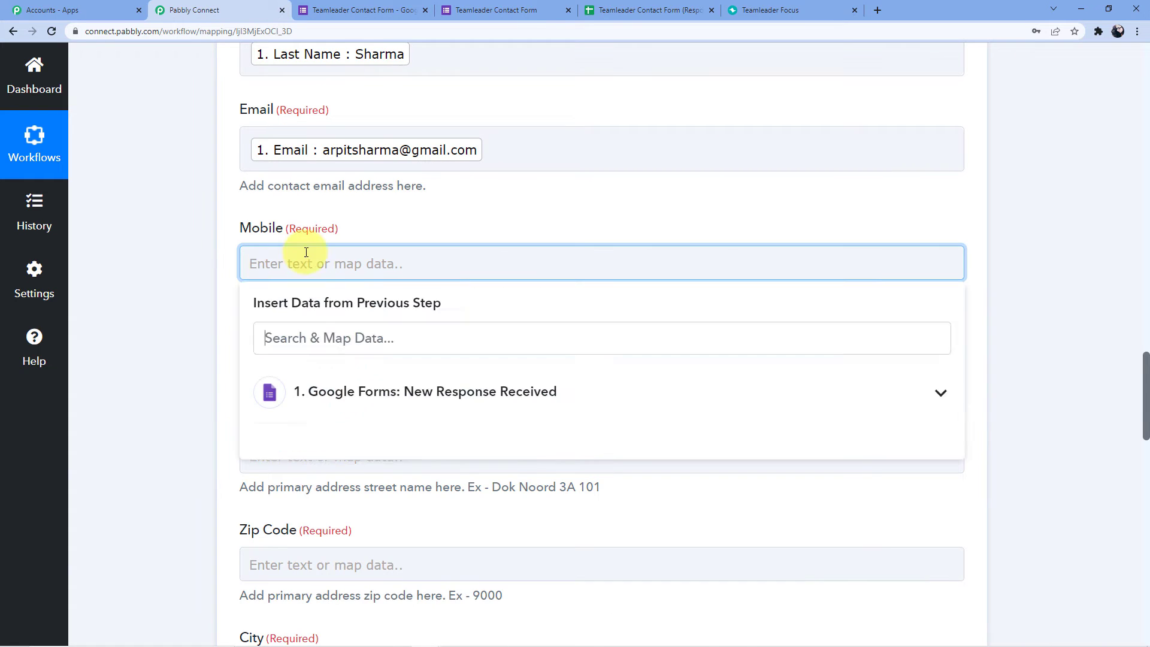
scroll(311, 258, down, 2)
click(333, 275)
scroll(401, 312, down, 2)
click(398, 339)
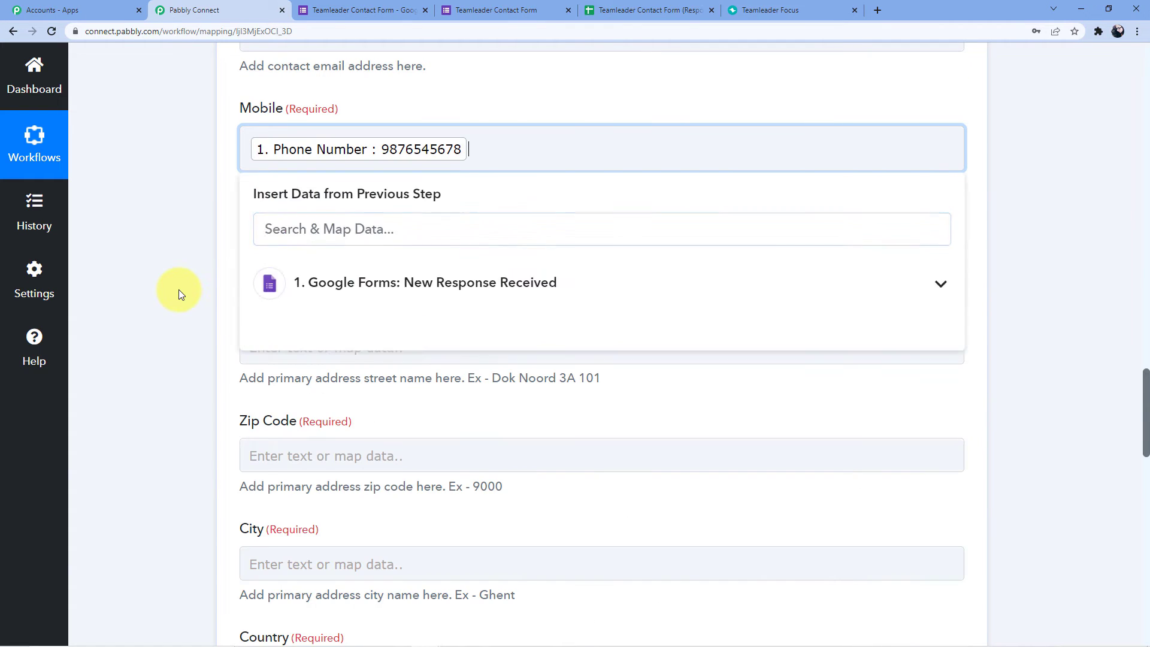
click(179, 290)
Map the form's Street and ZipCode answers into Street and Zip Code.
scroll(231, 249, down, 1)
click(299, 280)
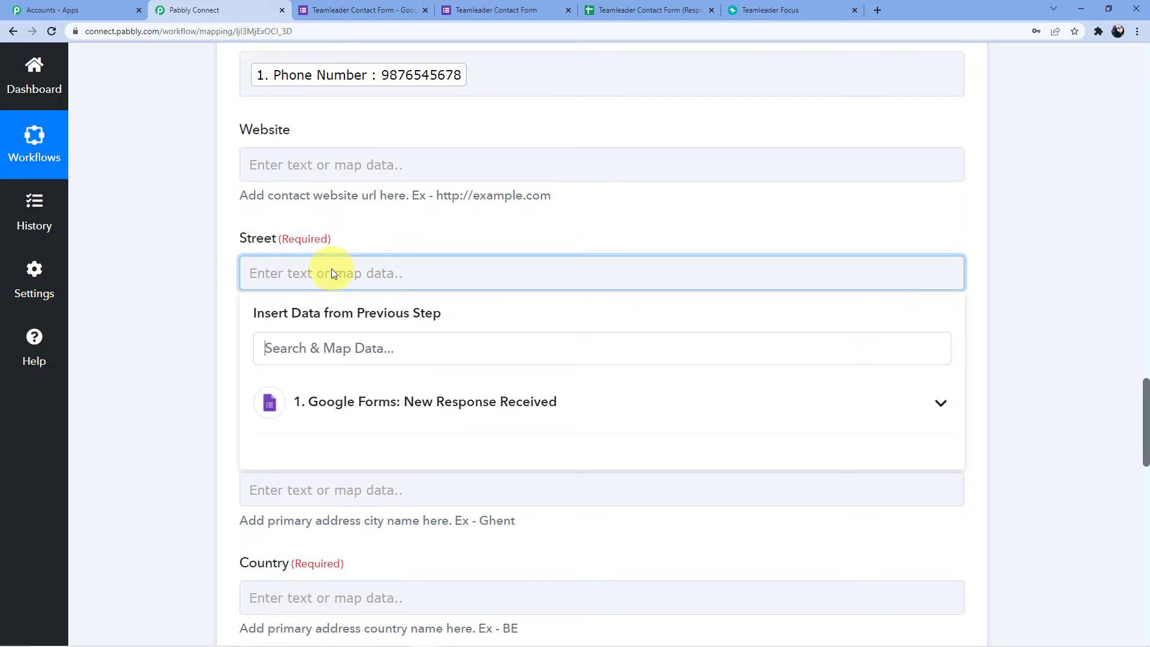
scroll(360, 273, down, 2)
click(385, 287)
scroll(385, 299, down, 4)
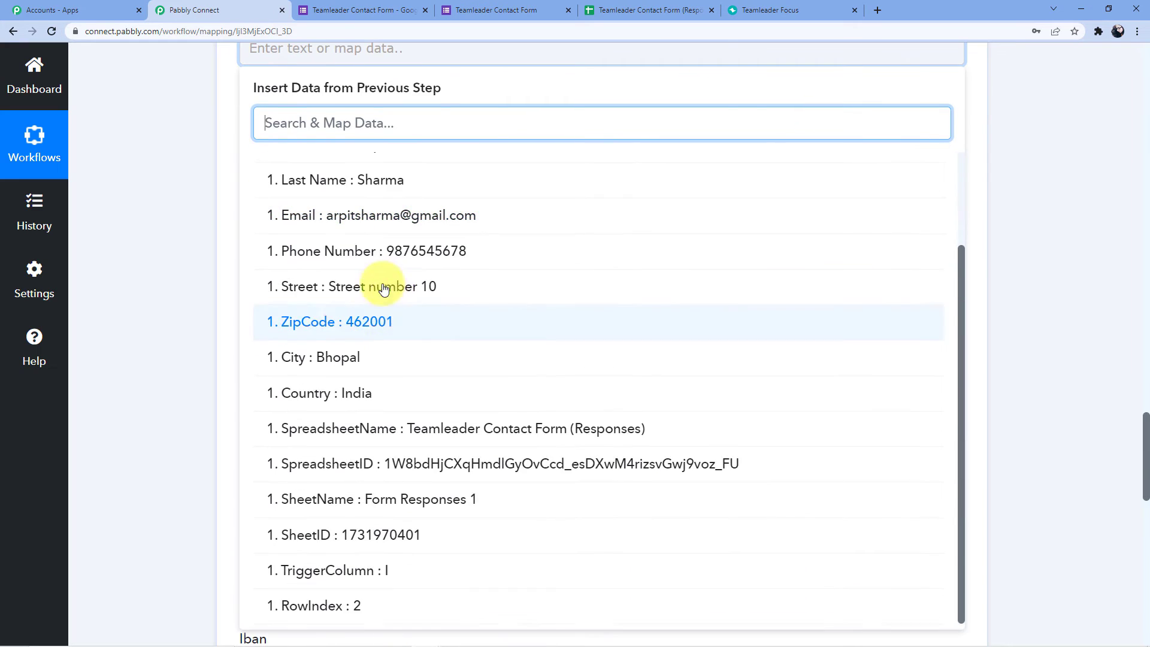
click(384, 287)
click(173, 240)
scroll(282, 174, up, 2)
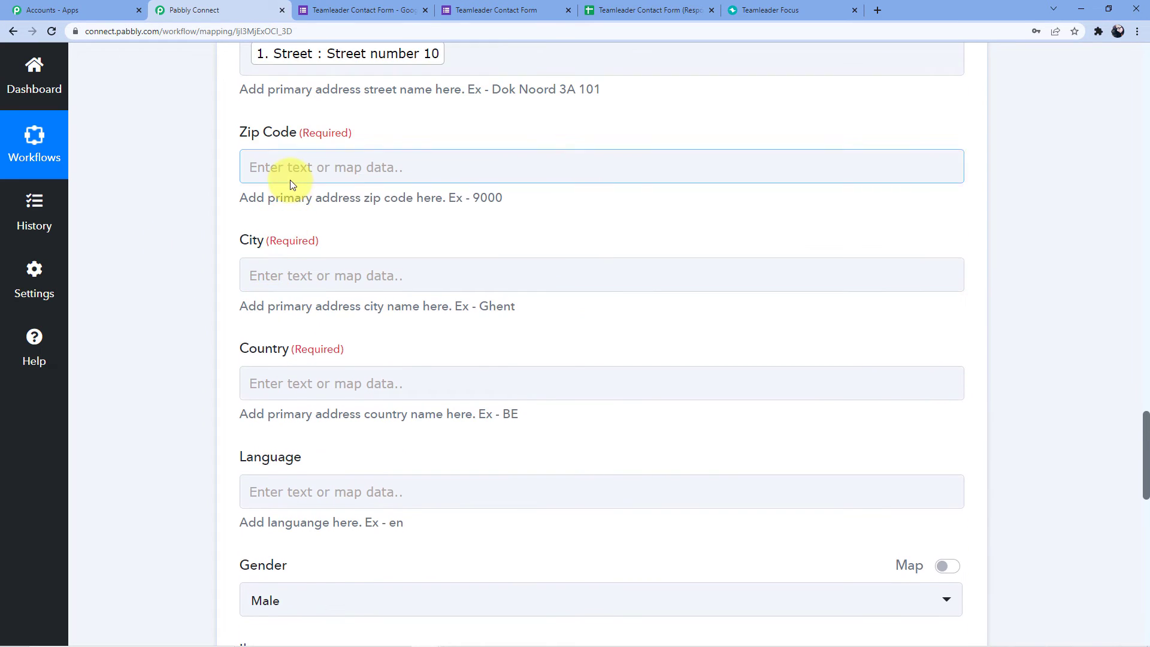
click(290, 180)
click(359, 293)
scroll(352, 339, down, 3)
click(335, 375)
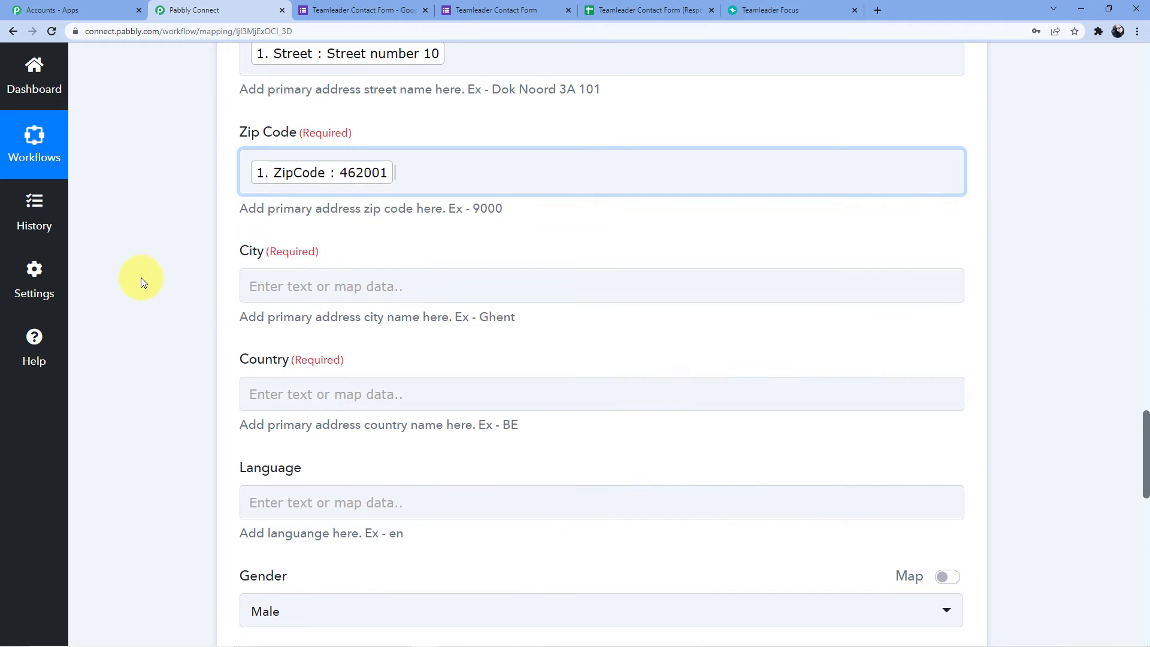
Map the form's City and Country answers into the City and Country fields.
click(266, 281)
click(341, 294)
scroll(359, 335, down, 4)
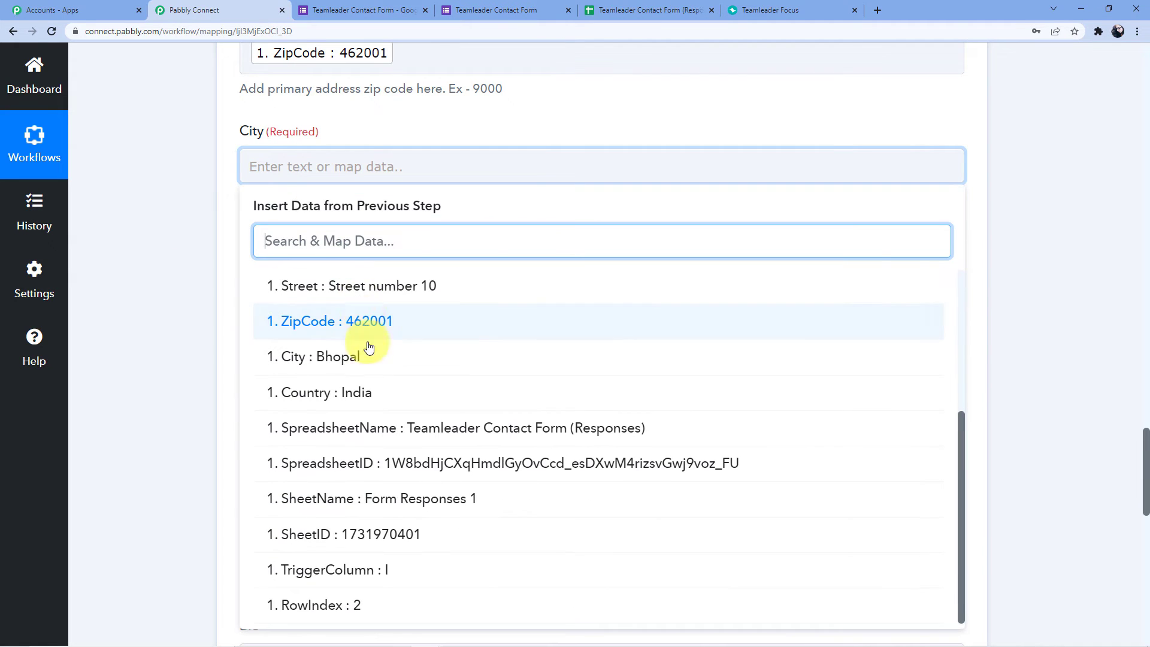
click(358, 362)
scroll(203, 300, down, 3)
click(305, 106)
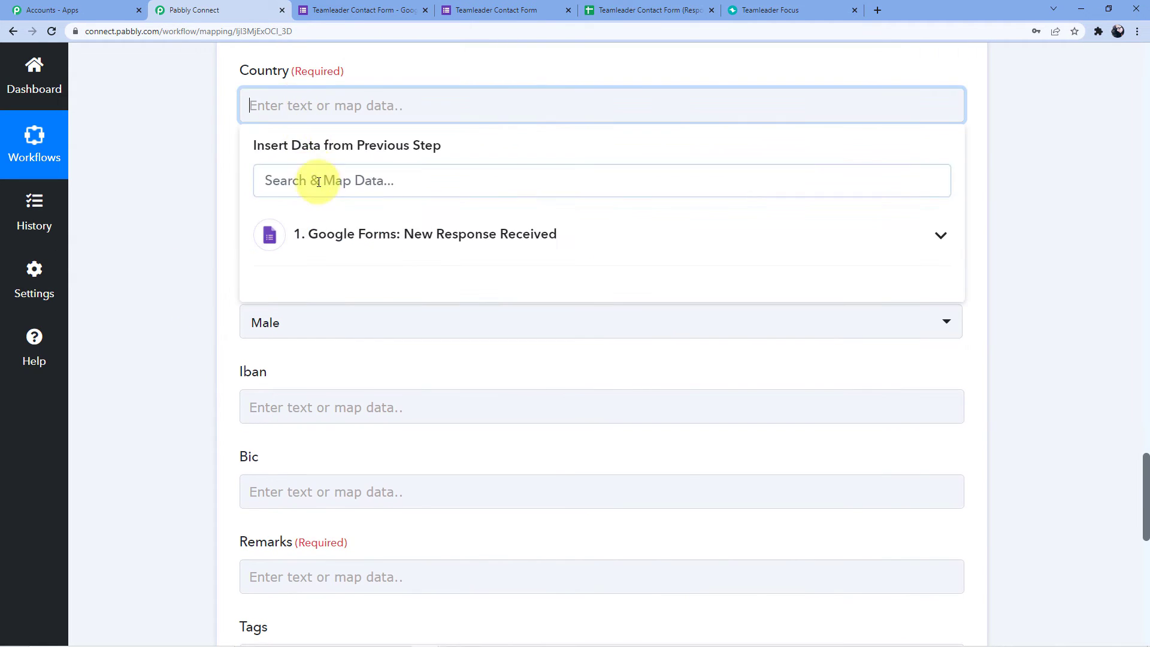
click(395, 232)
scroll(336, 246, down, 3)
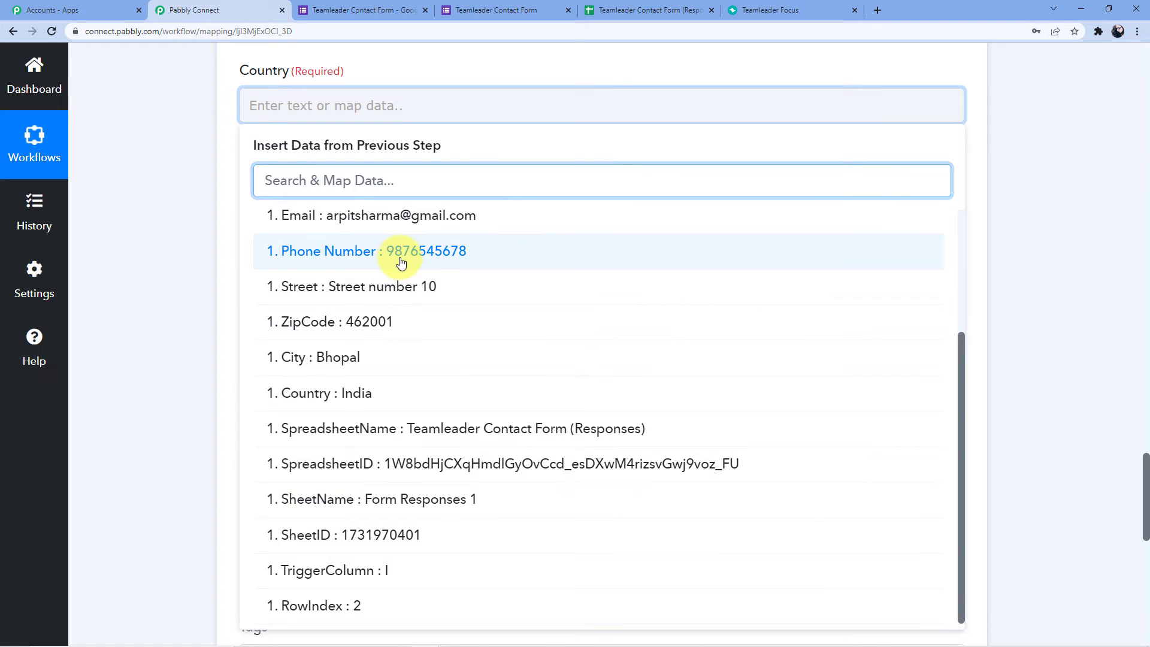
scroll(398, 256, up, 1)
scroll(377, 372, down, 1)
click(367, 390)
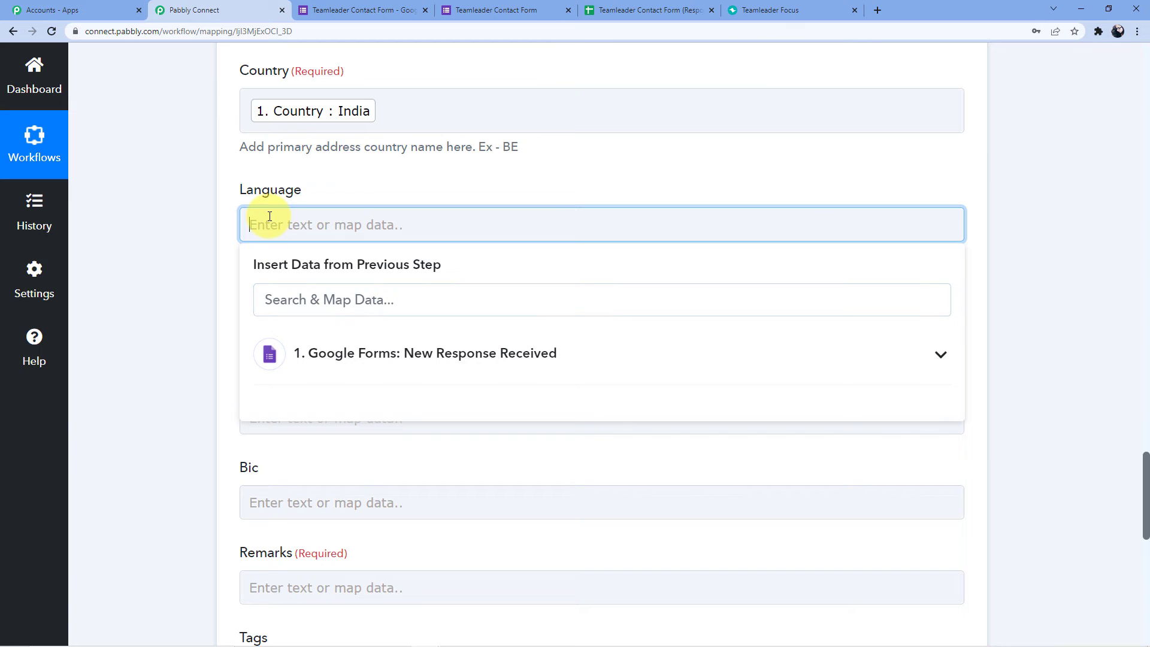
Set Language to en and Remarks to Google Forms, then save and send a test request.
text(en)
click(141, 219)
scroll(167, 220, down, 5)
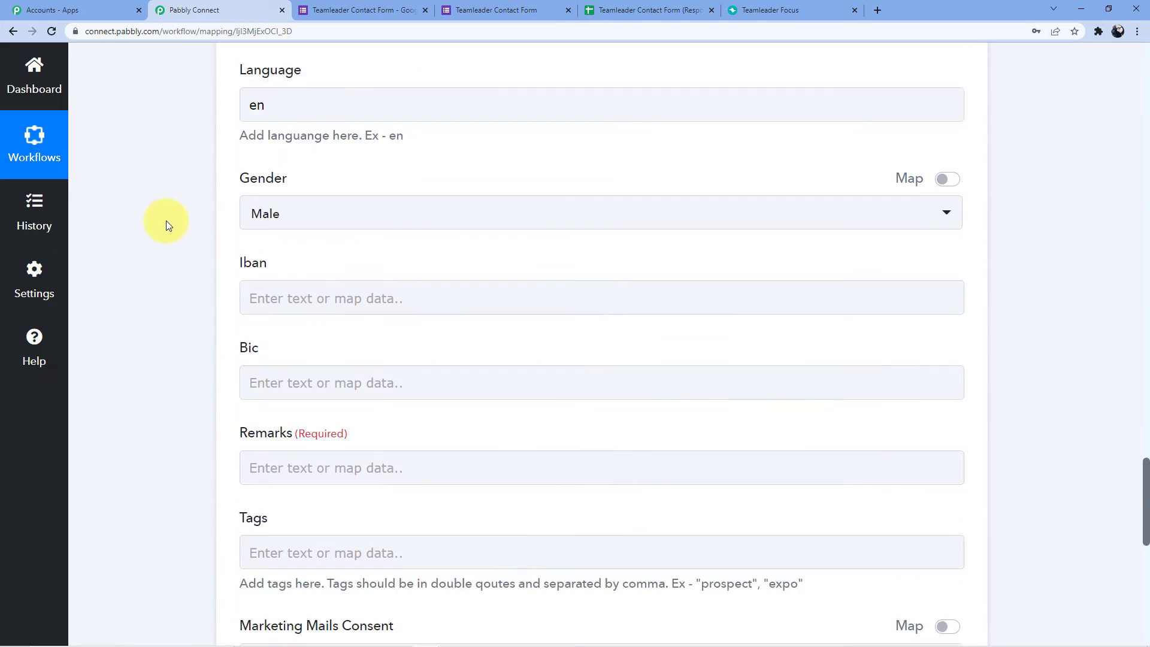
click(266, 289)
text(Goo)
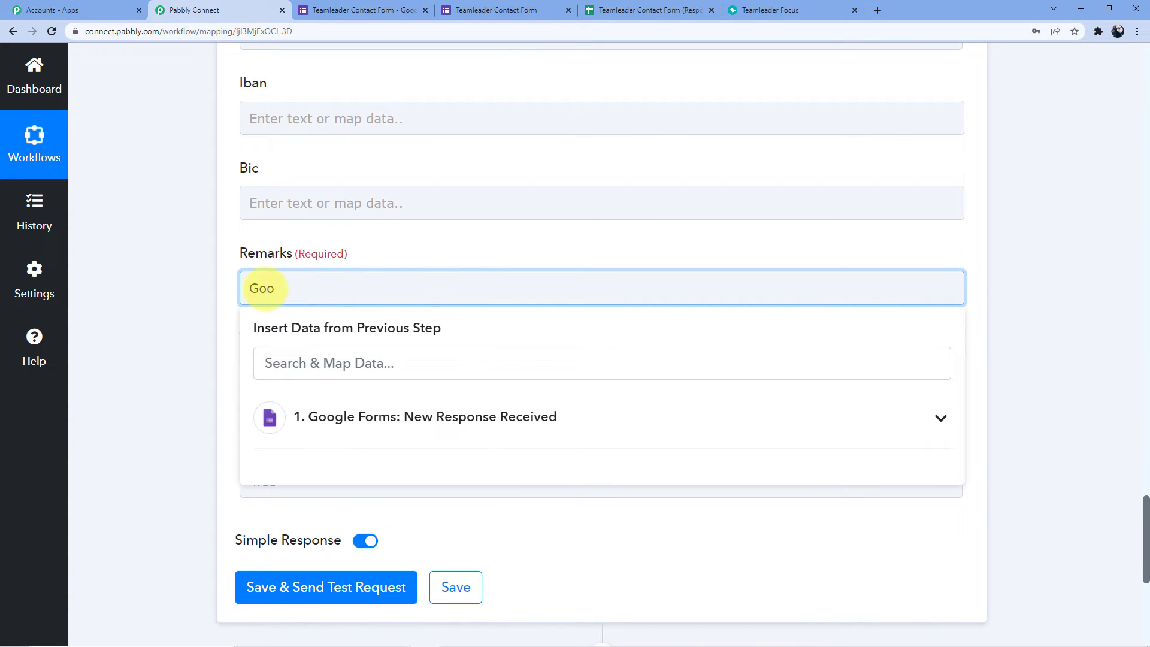
text(gle Forms)
click(392, 242)
scroll(383, 257, down, 2)
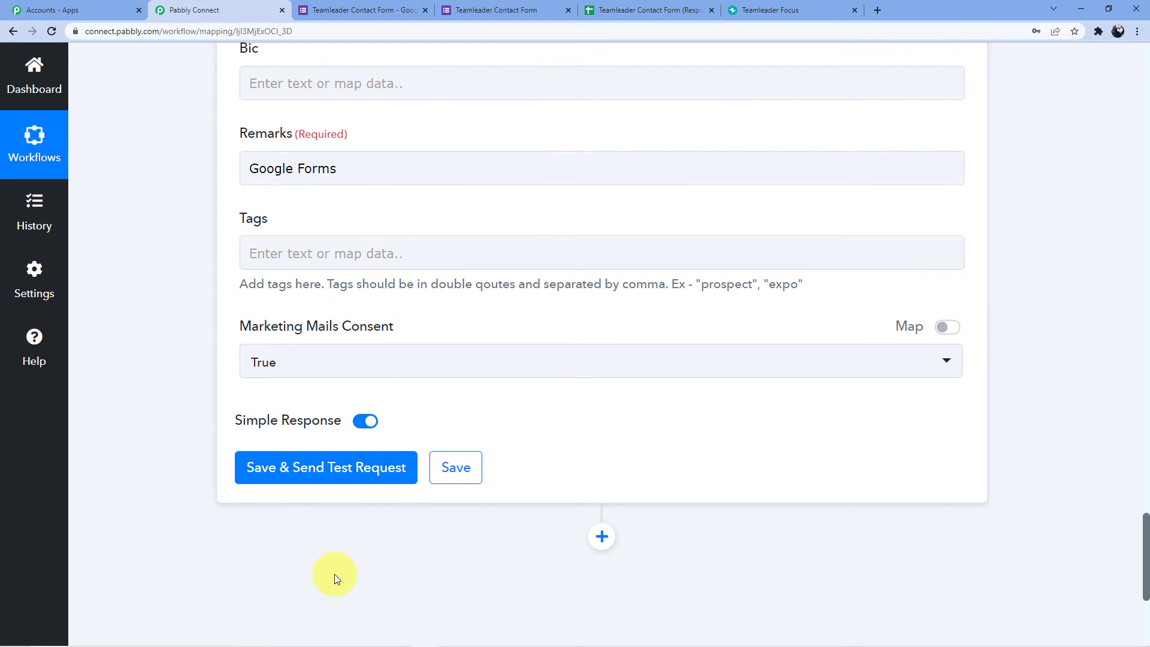
click(306, 468)
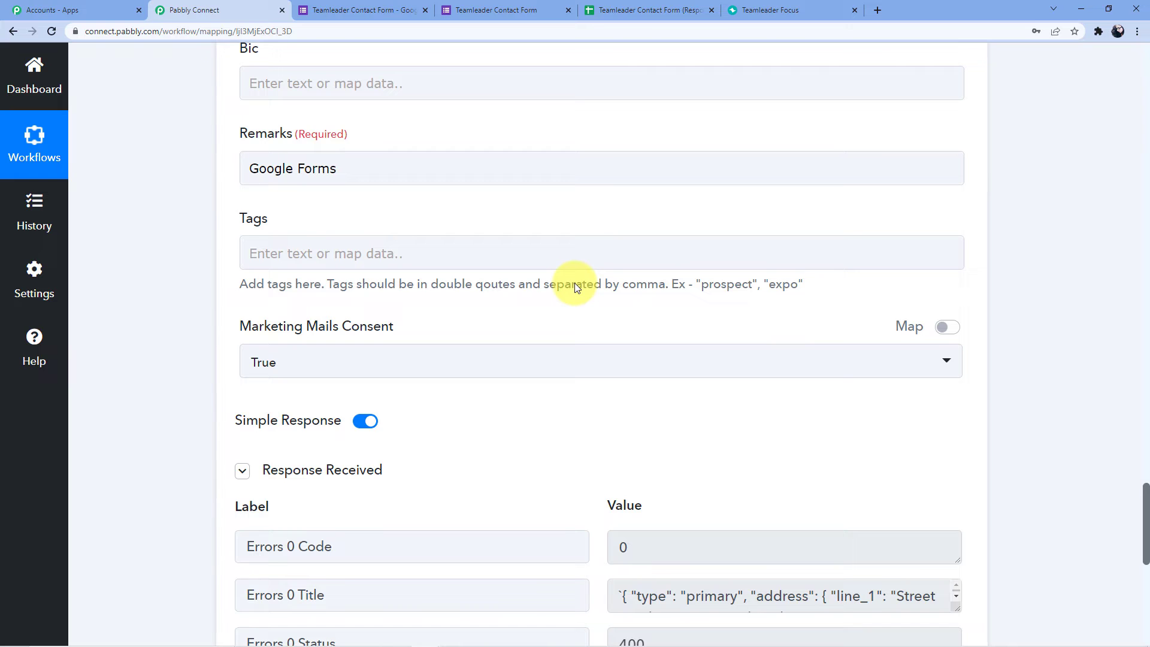
After reviewing the invalid-address error, replace the mapped Country value with IN.
scroll(574, 286, down, 4)
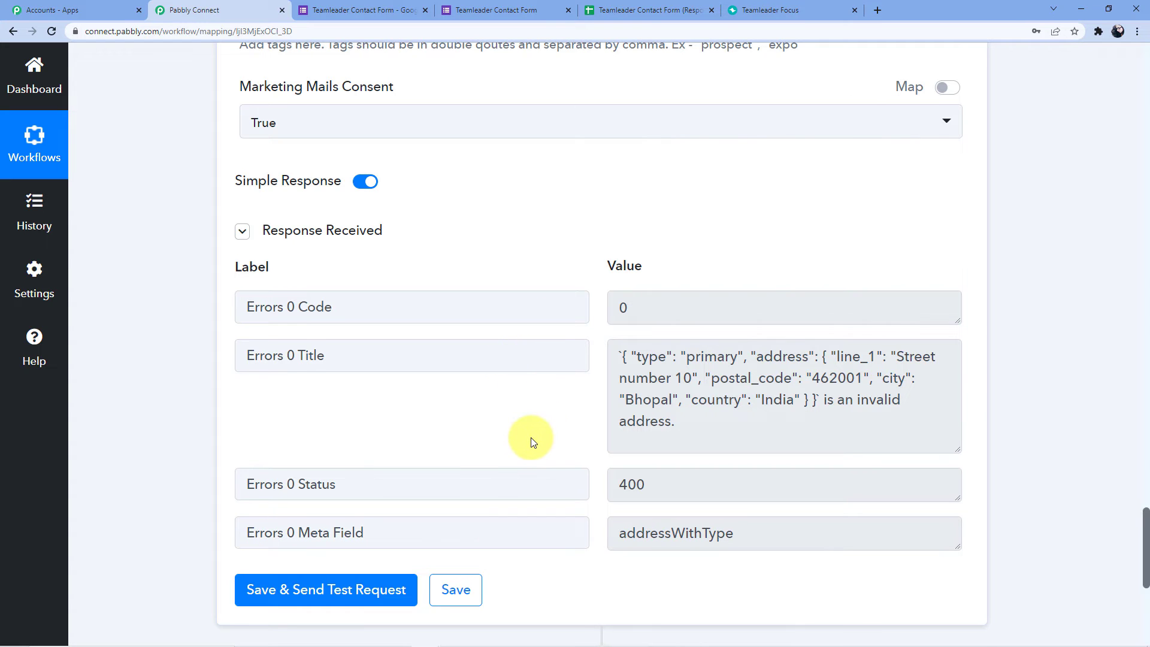
scroll(531, 440, up, 7)
scroll(531, 441, up, 4)
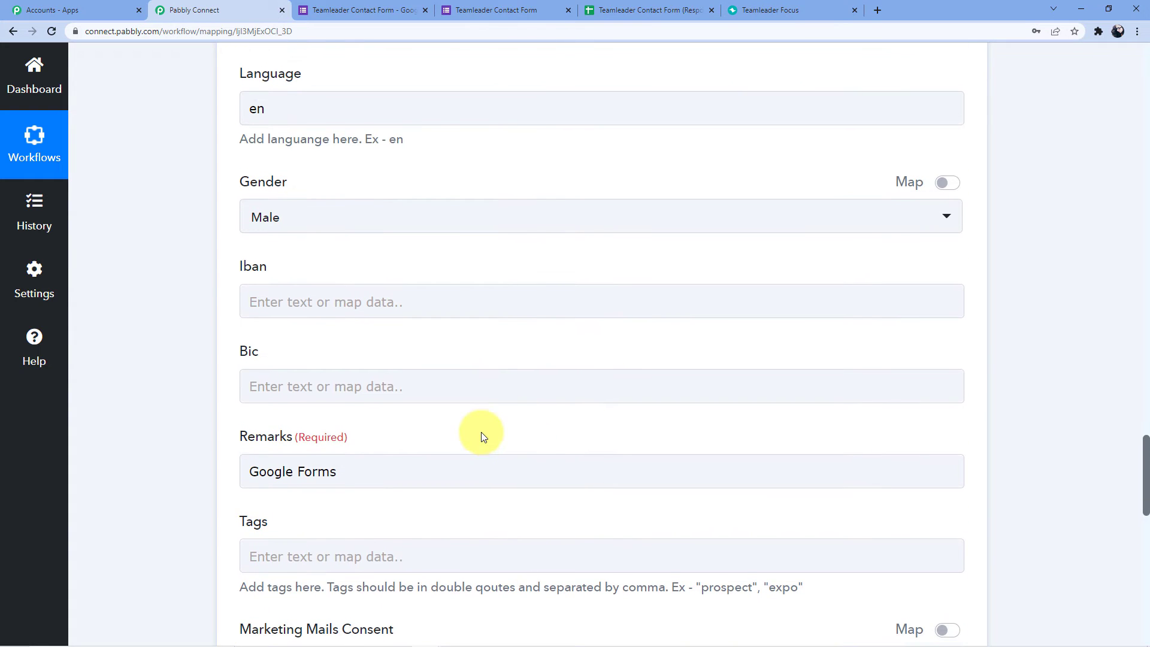
click(482, 432)
scroll(482, 436, up, 1)
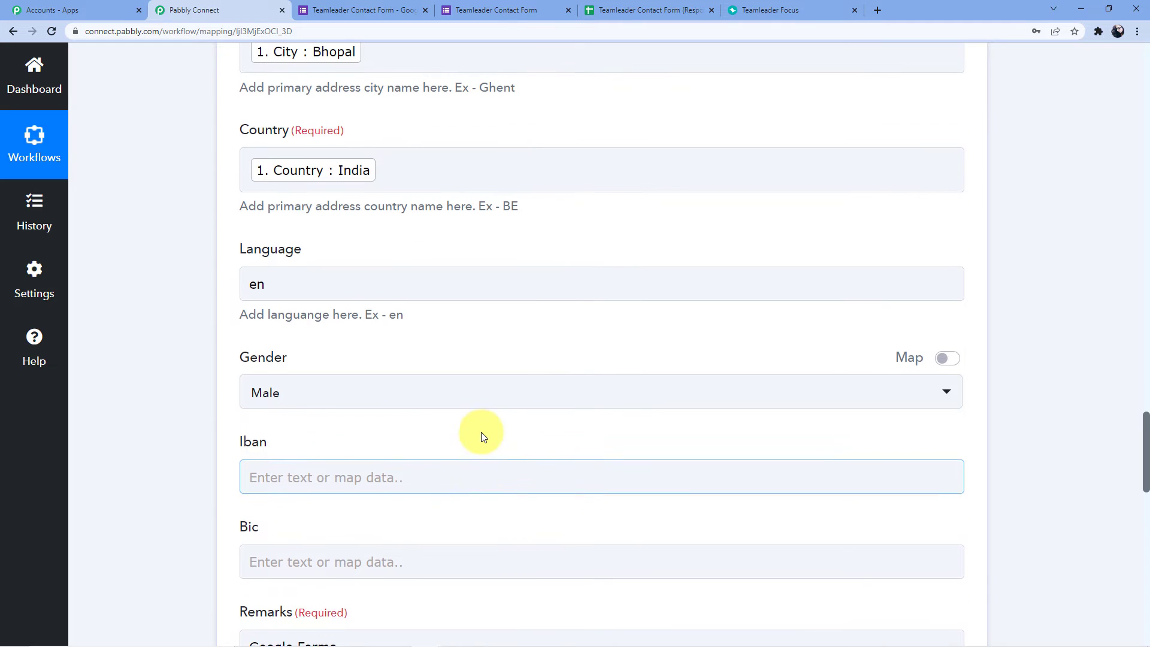
scroll(482, 435, up, 1)
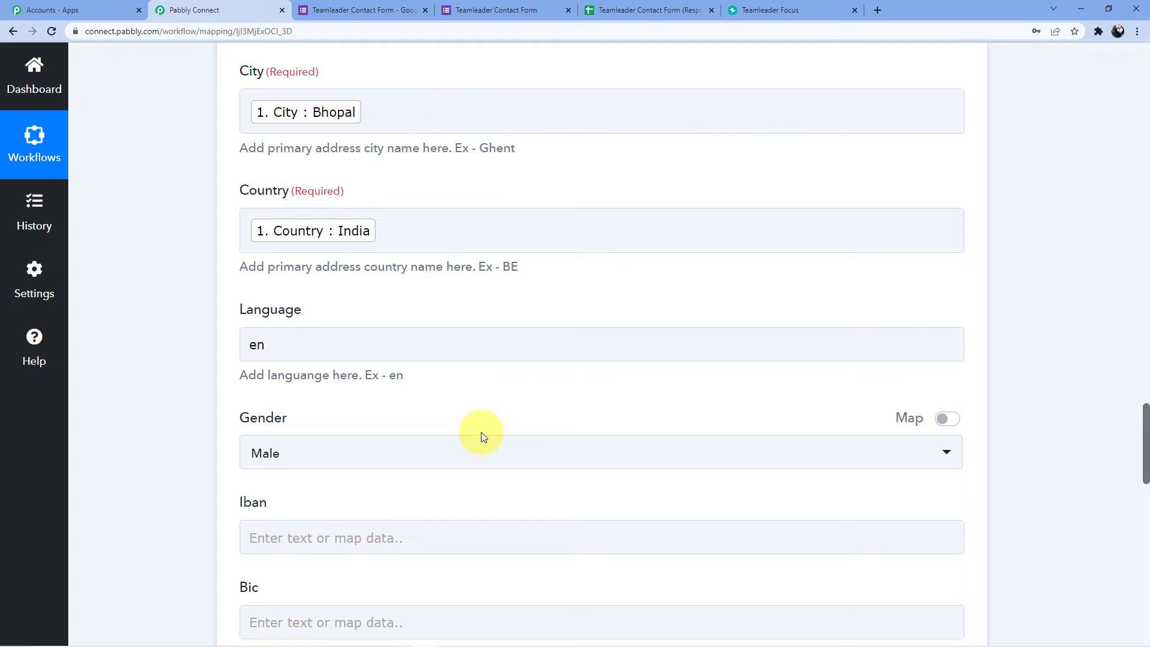
scroll(444, 369, up, 1)
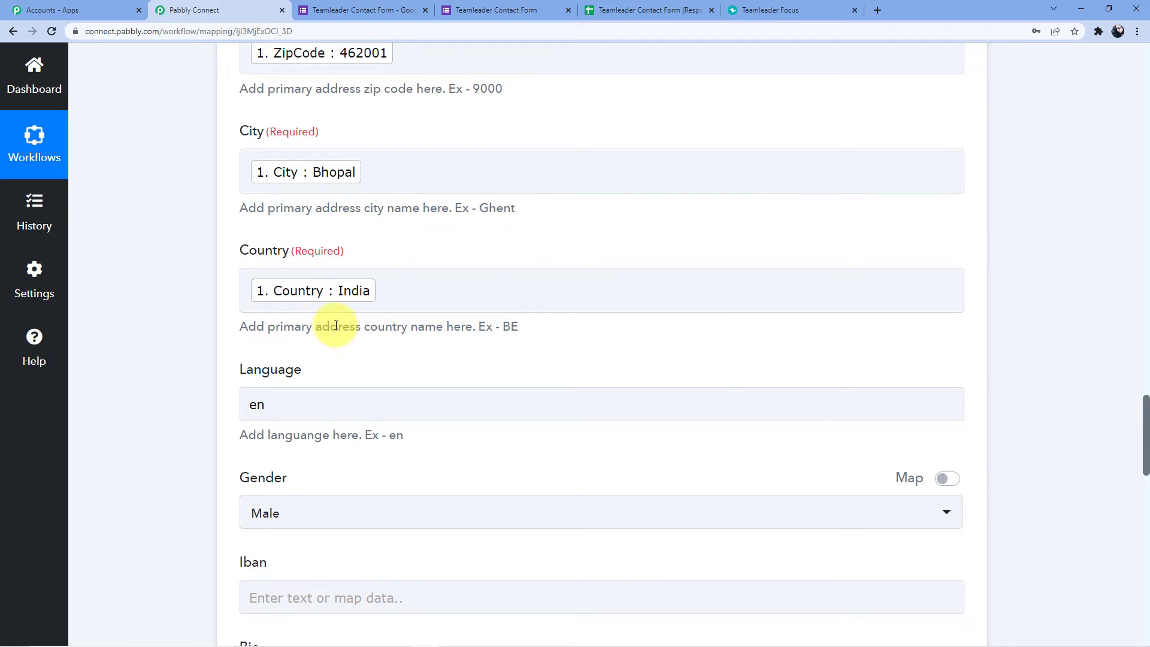
click(349, 294)
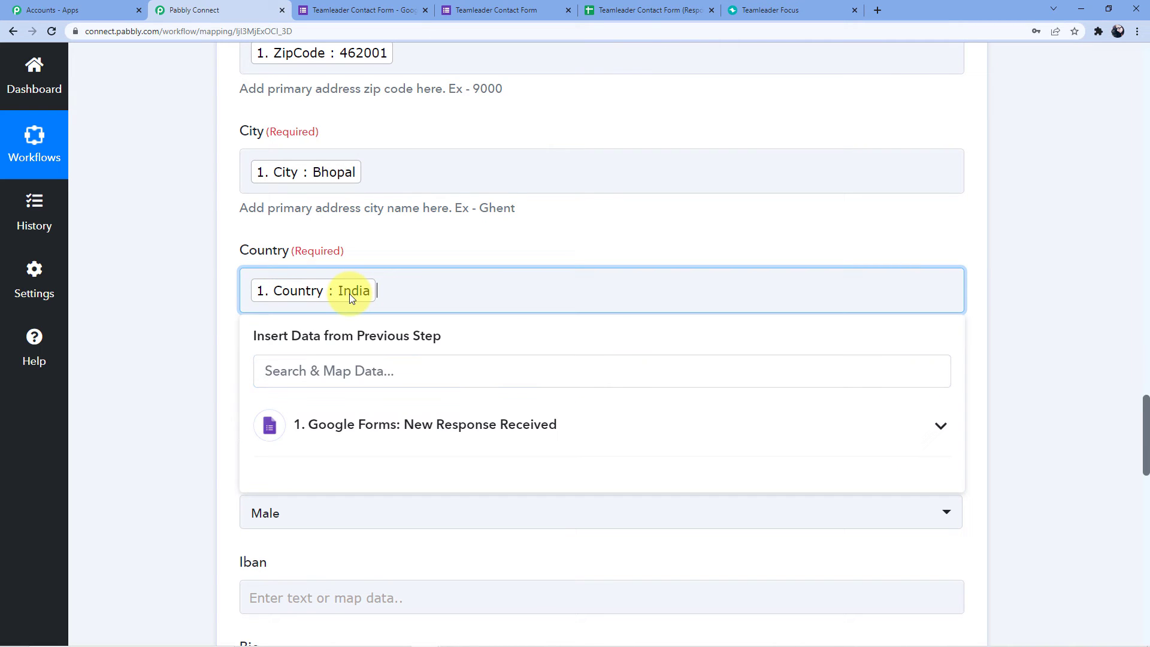
key(BackSpace)
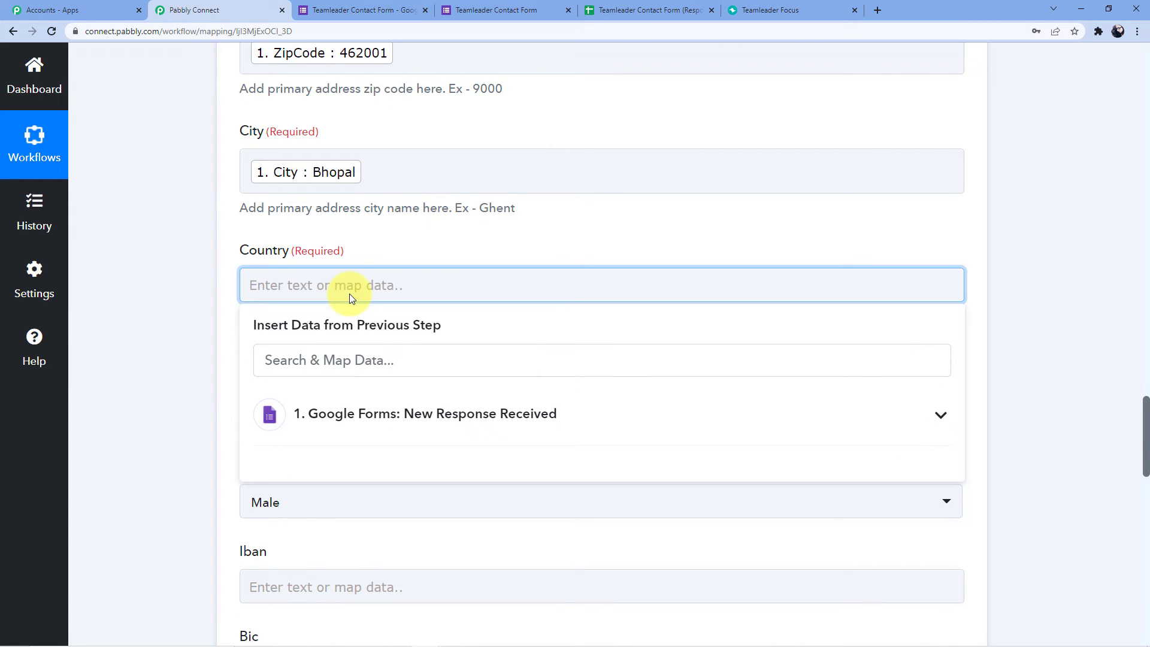
text(IN)
click(371, 237)
Save and resend the test request so Teamleader creates the contact.
scroll(372, 235, down, 9)
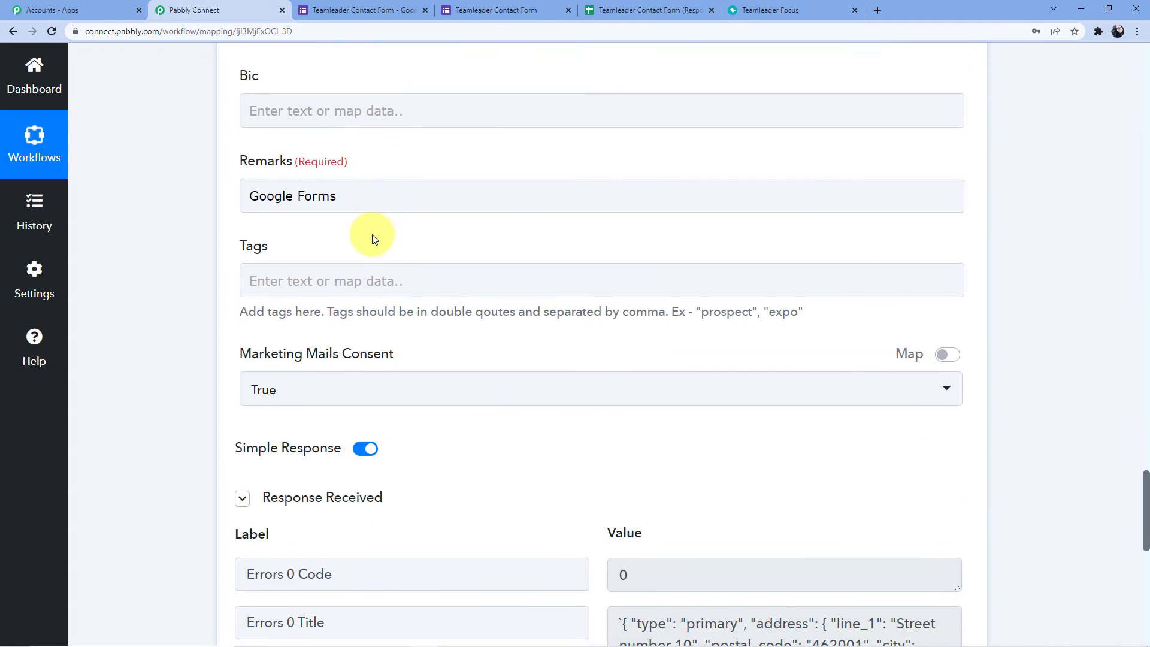
scroll(339, 399, down, 8)
click(333, 399)
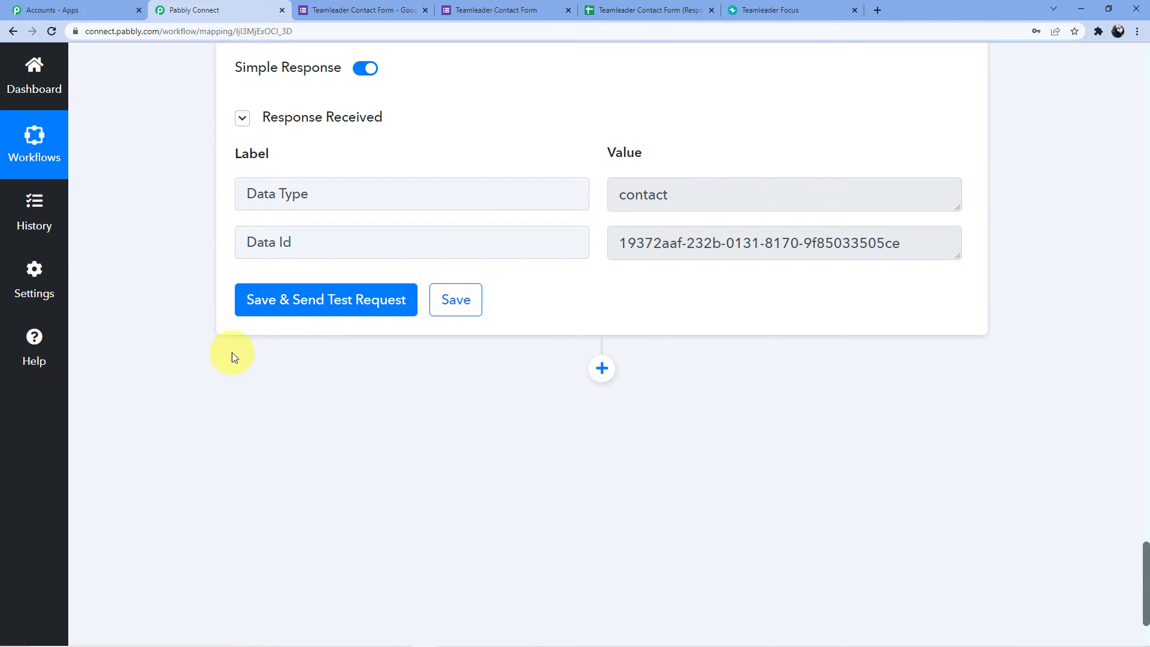
scroll(658, 200, down, 2)
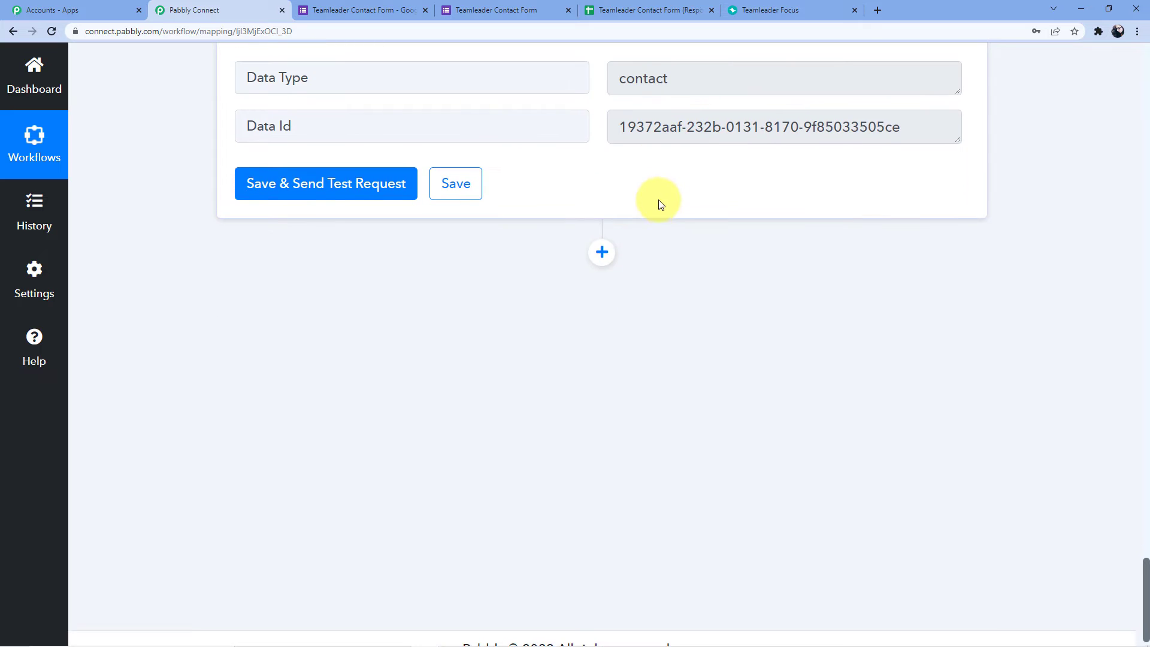
scroll(660, 204, up, 4)
click(773, 10)
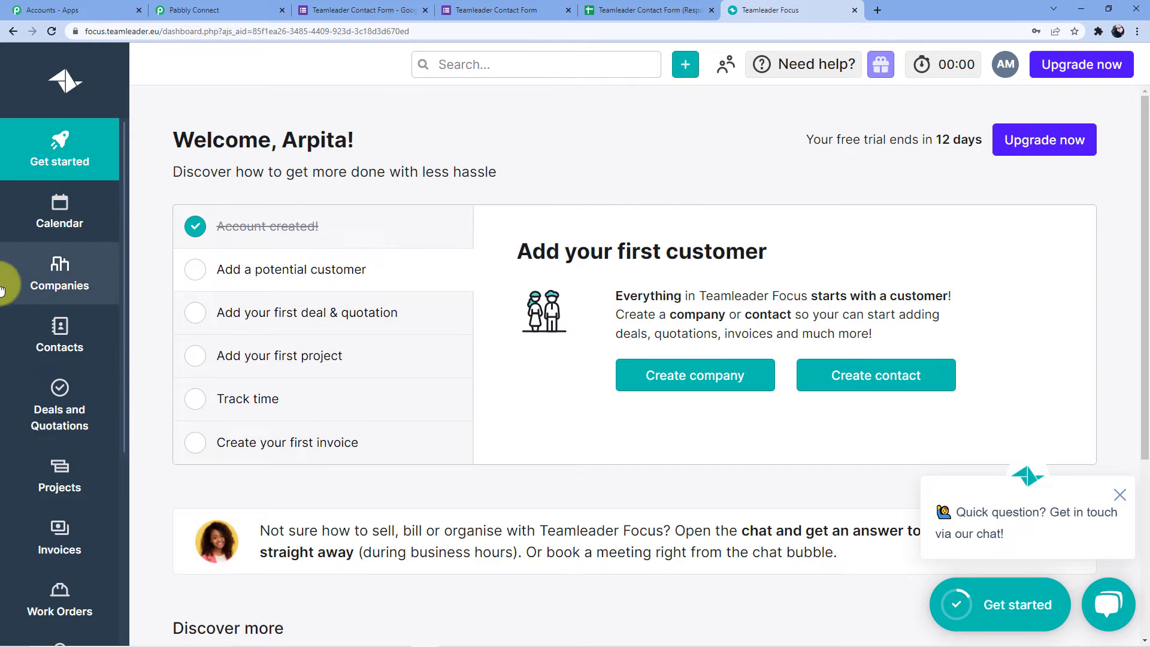
Open the newly created contact from the Teamleader Contacts list to view its details.
click(53, 338)
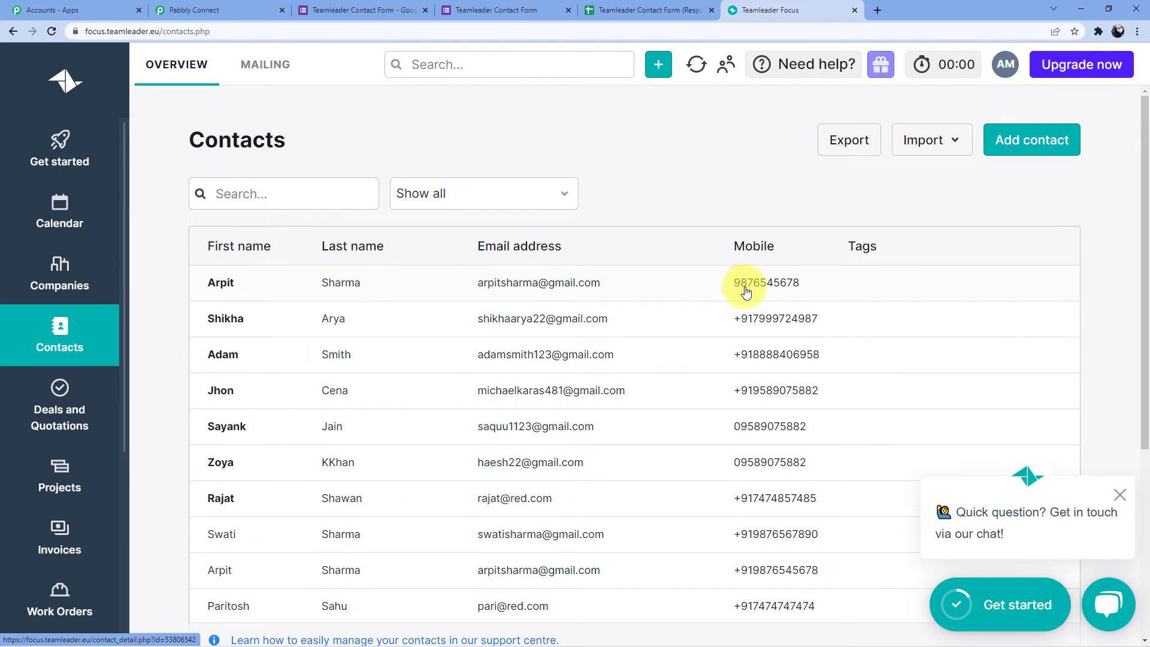
click(502, 289)
scroll(479, 299, down, 1)
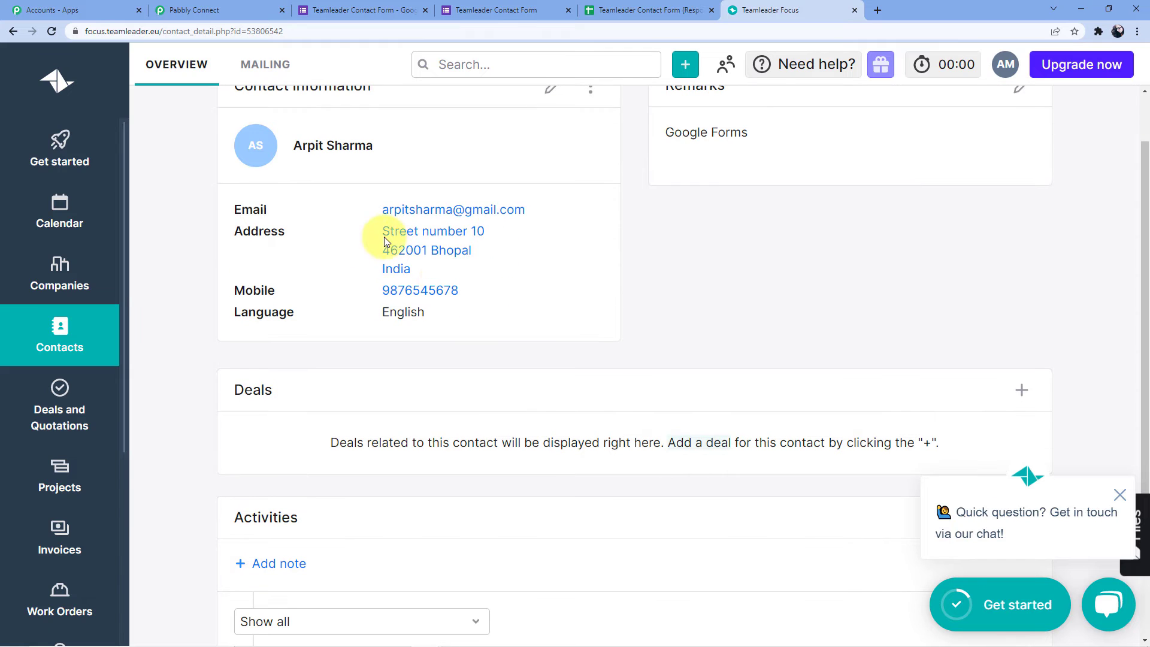
scroll(441, 257, up, 1)
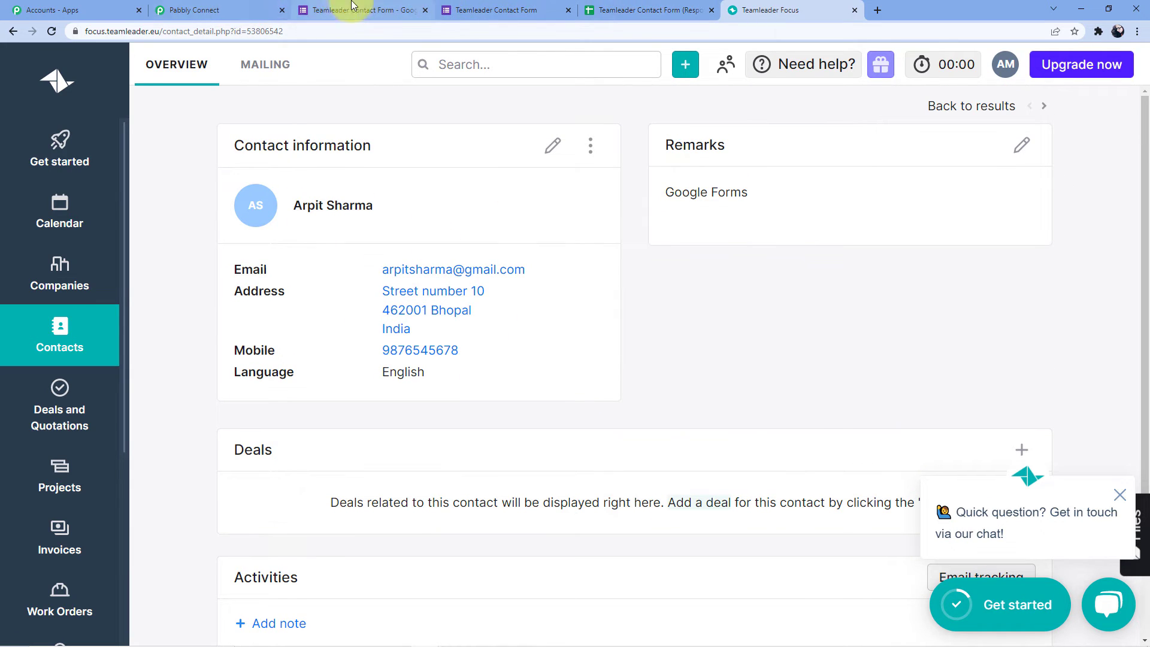
click(491, 10)
Reload the form for a new response and enter the test person's first and last name.
click(531, 33)
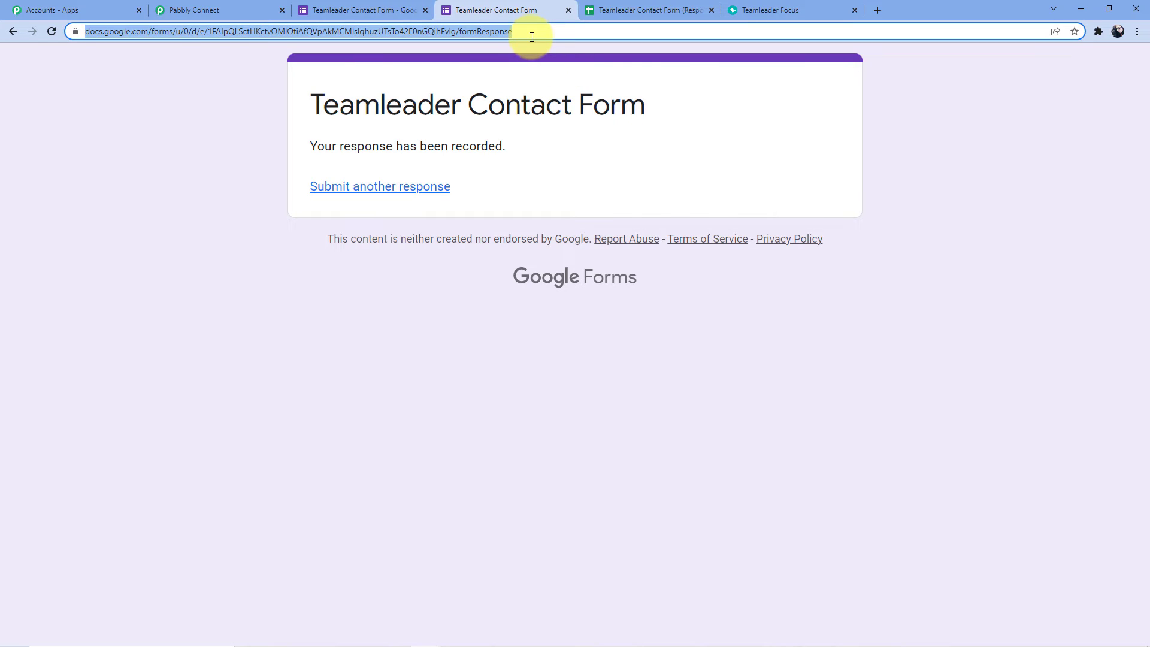
key(Return)
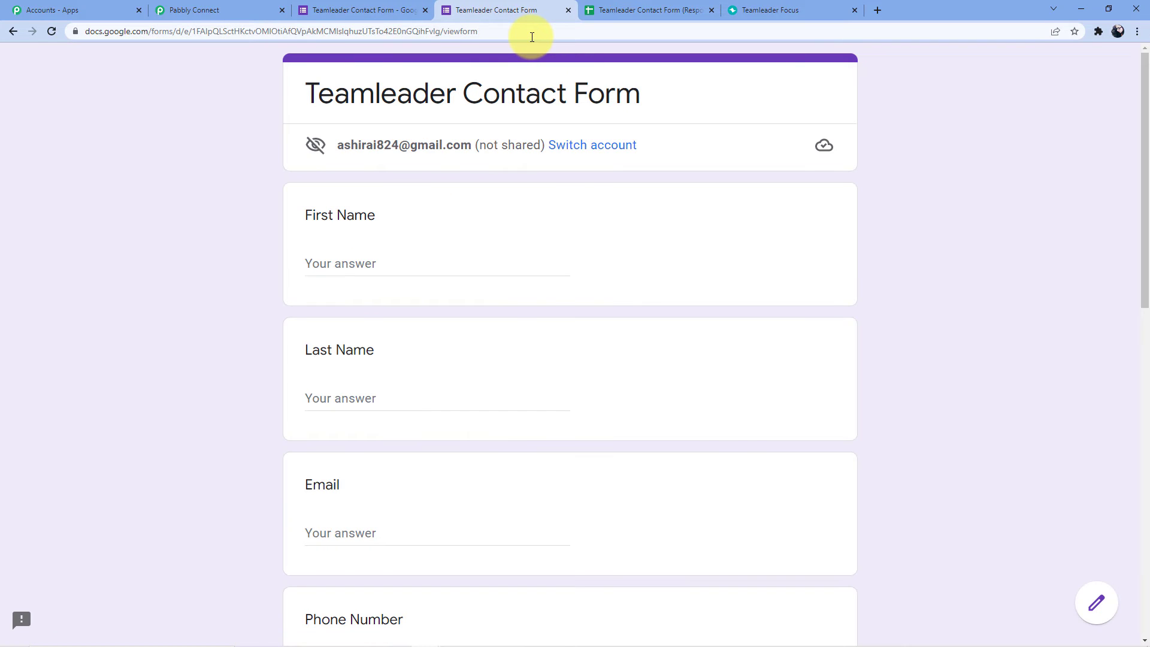
scroll(487, 146, down, 8)
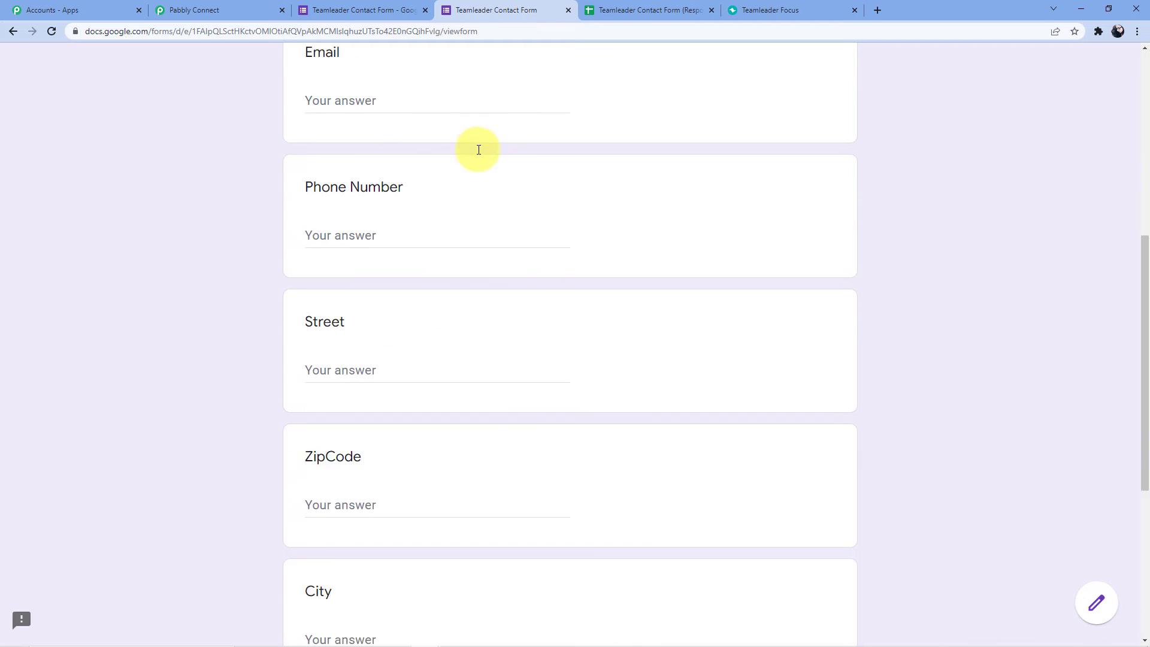
scroll(409, 225, down, 5)
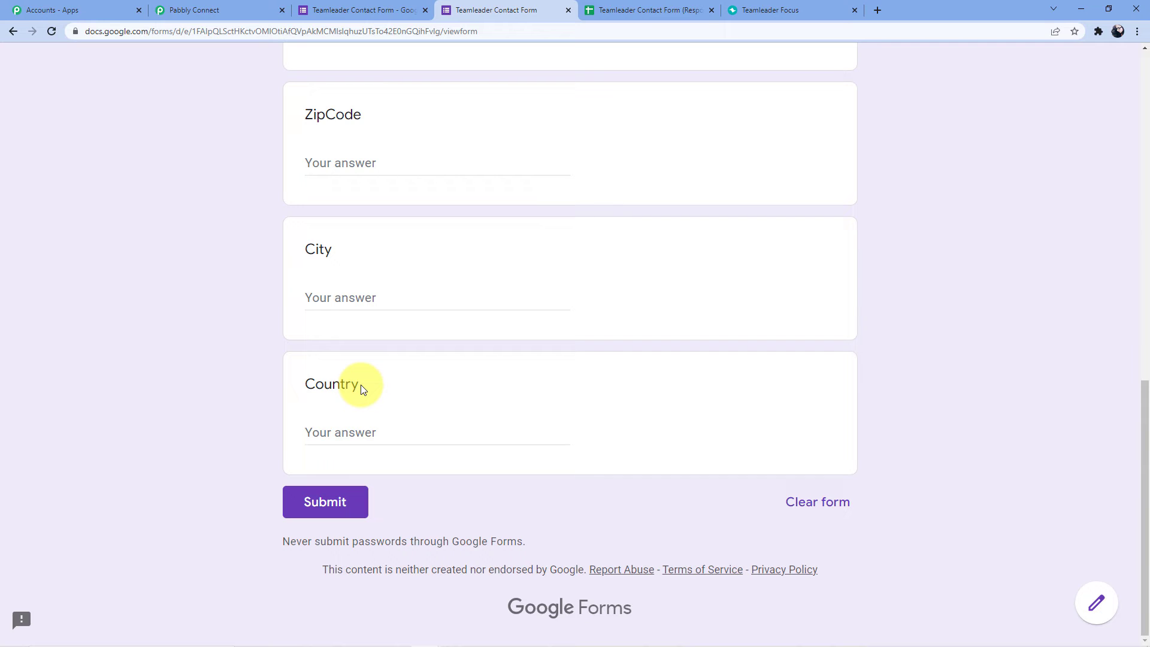
scroll(362, 388, up, 13)
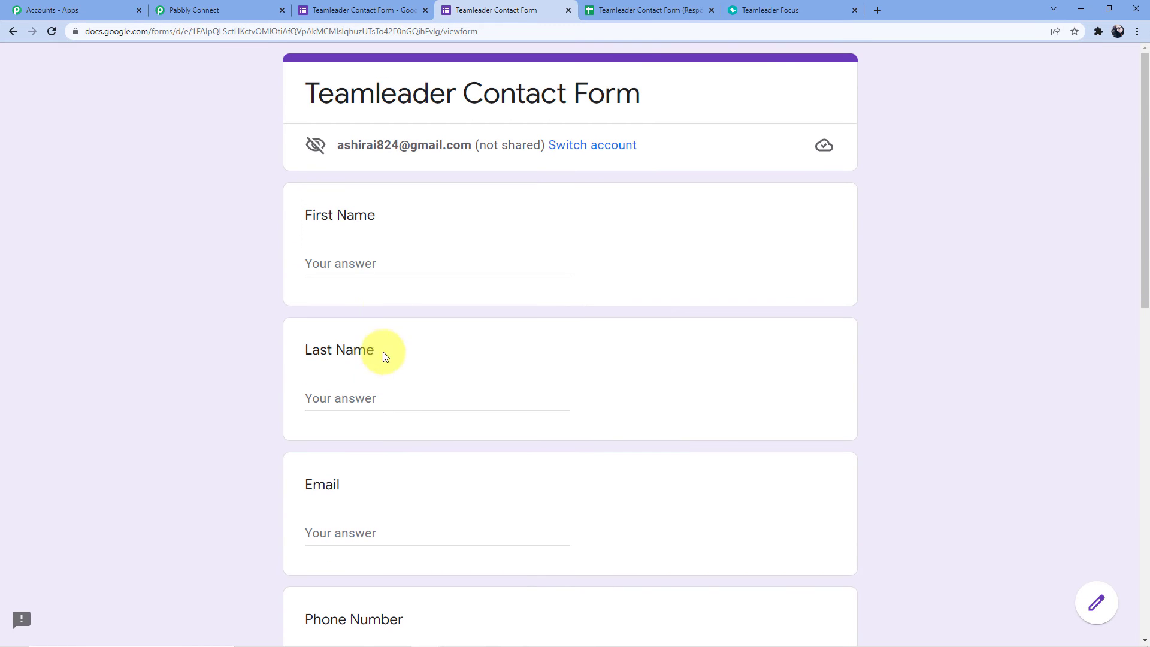
click(377, 264)
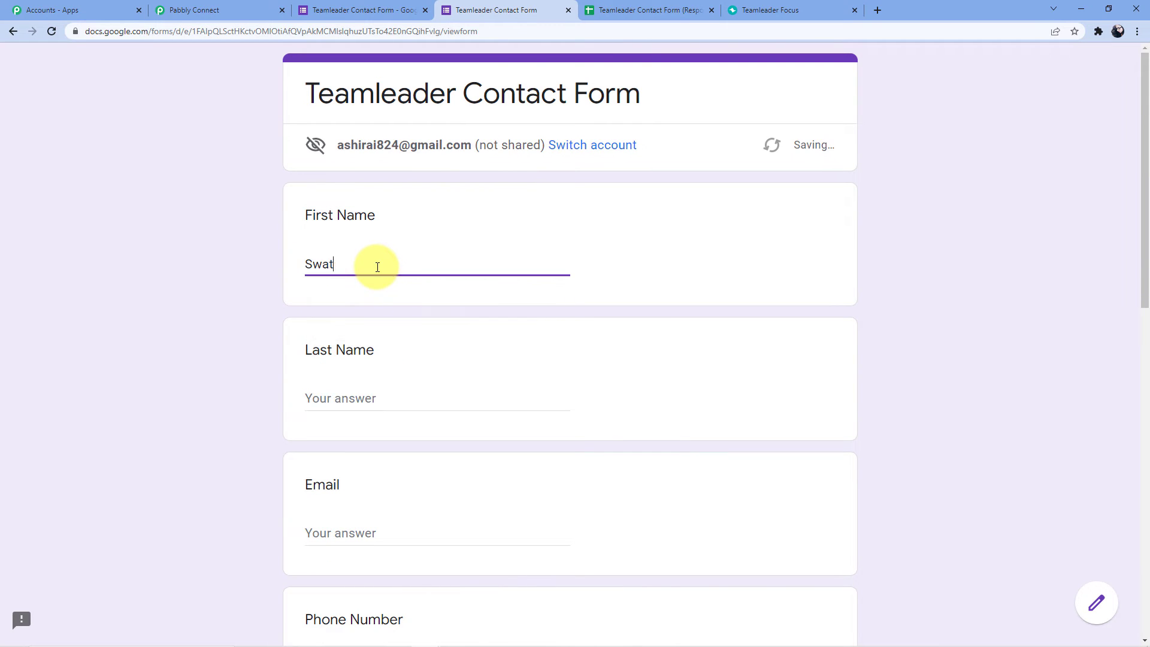
click(325, 402)
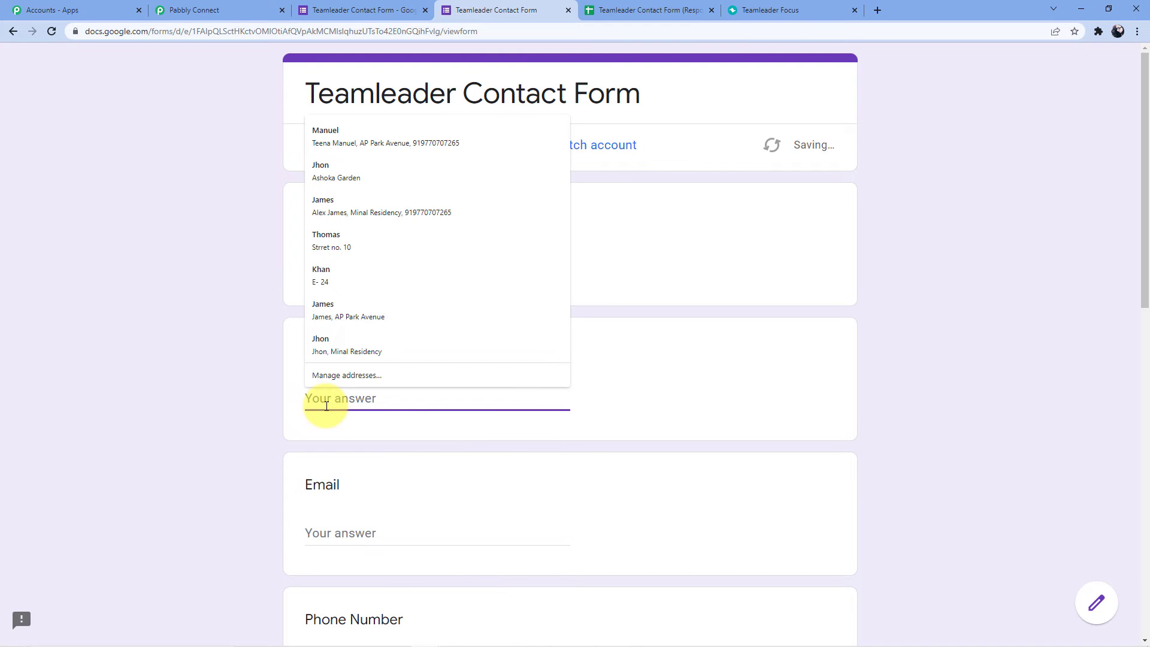
Fill in the test person's email address and phone number.
scroll(318, 403, down, 3)
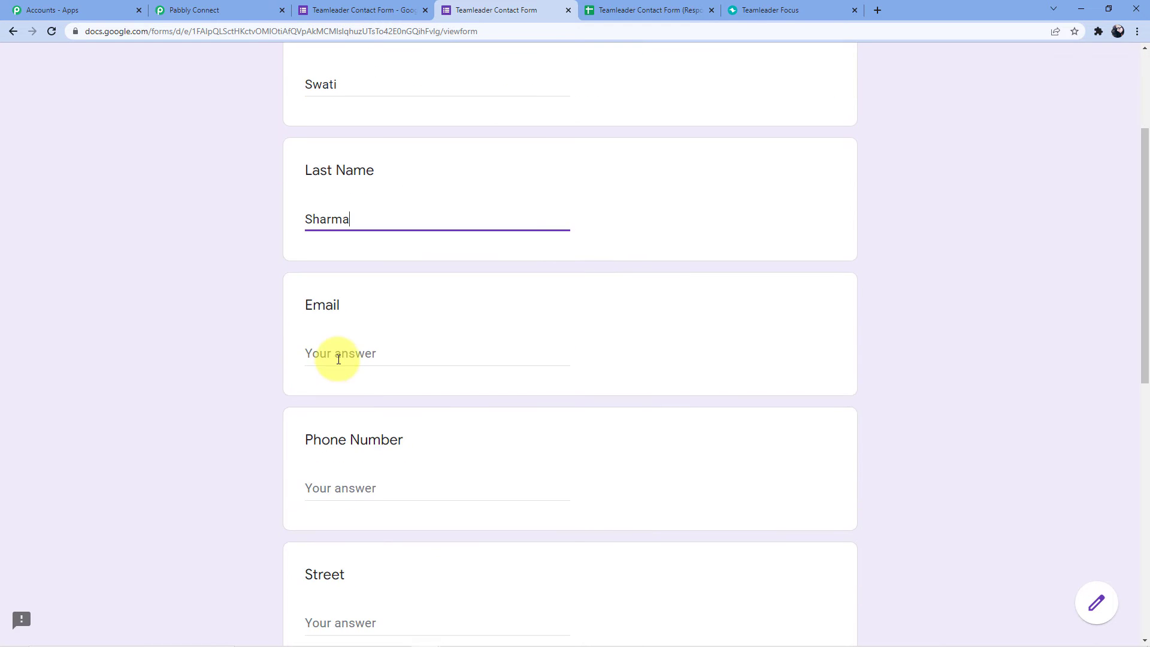
click(336, 357)
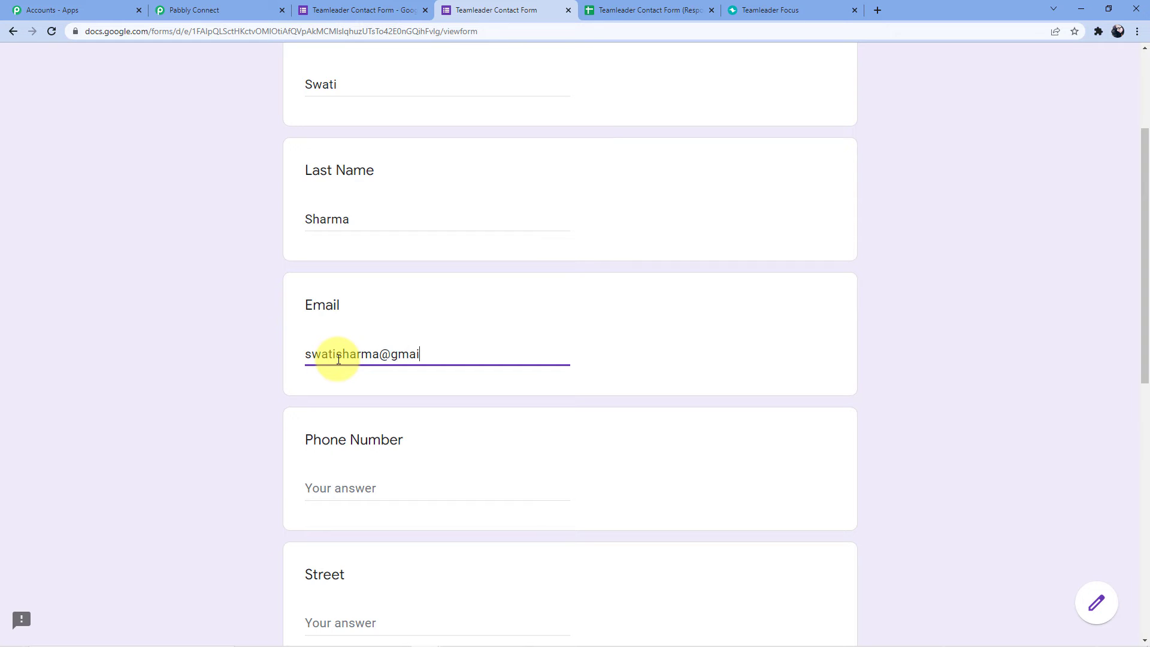
scroll(347, 419, down, 1)
click(342, 430)
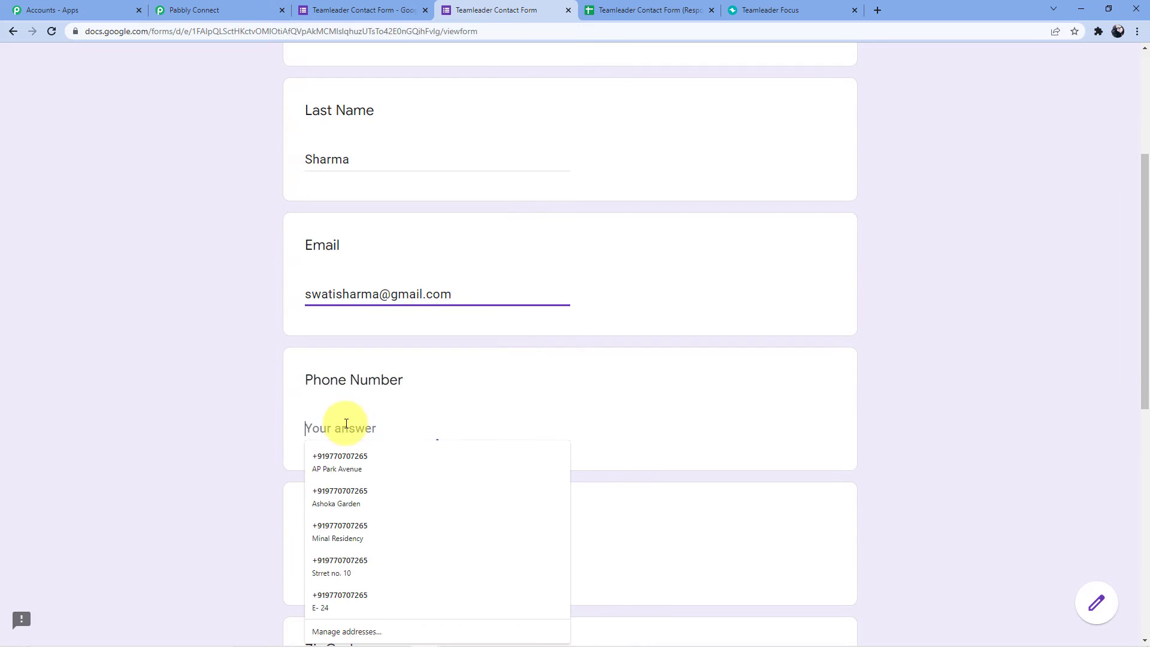
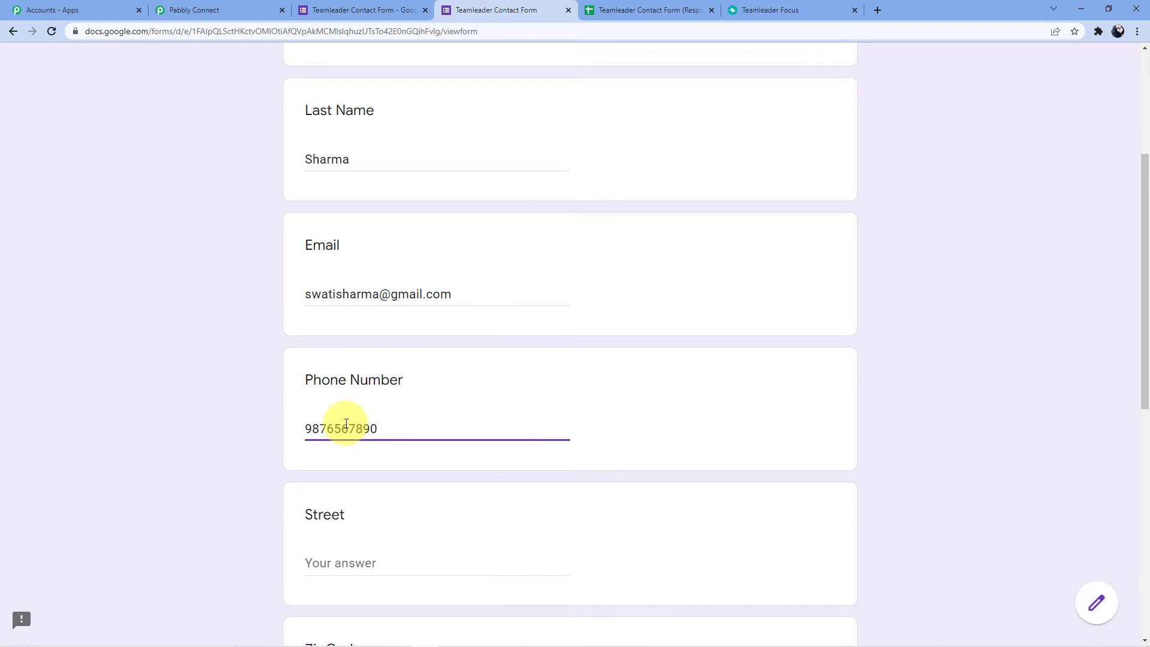
Enter the street, zip code and city Indore for the address.
scroll(346, 423, down, 2)
click(345, 435)
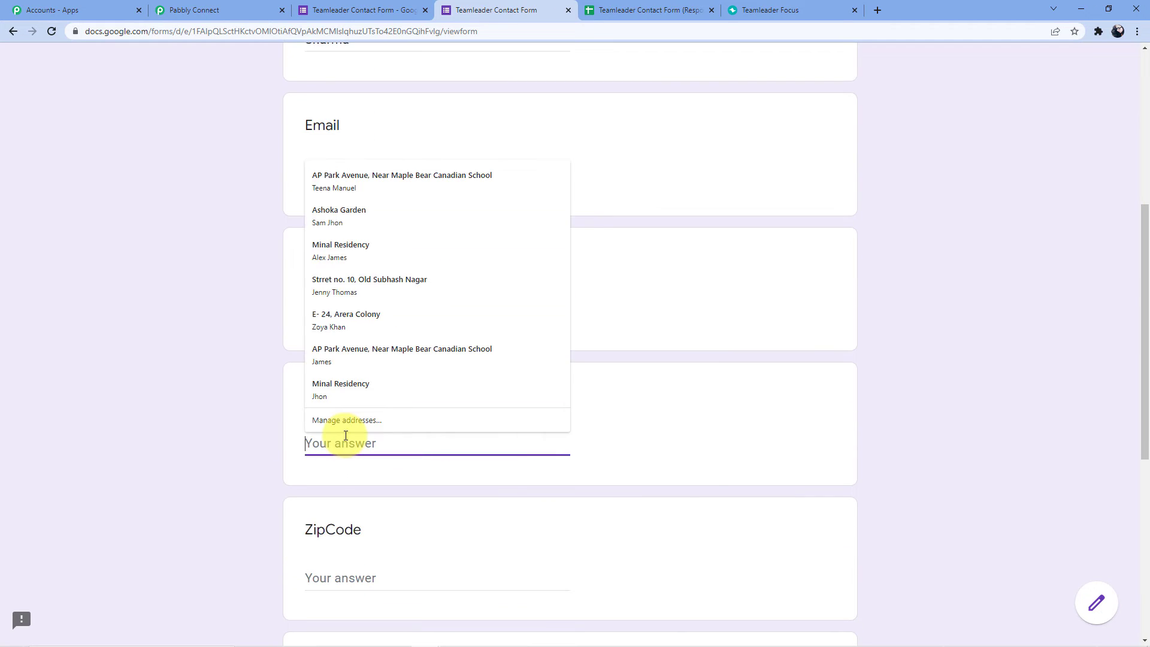
text(Street )
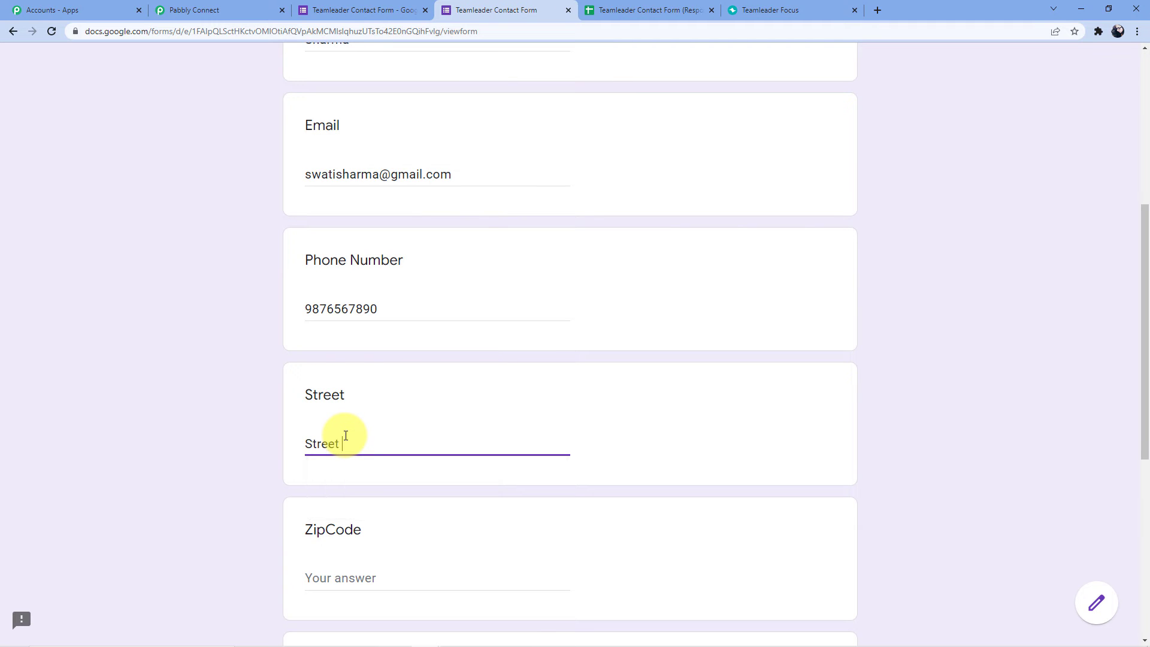
text(number 24)
scroll(353, 431, down, 4)
click(349, 339)
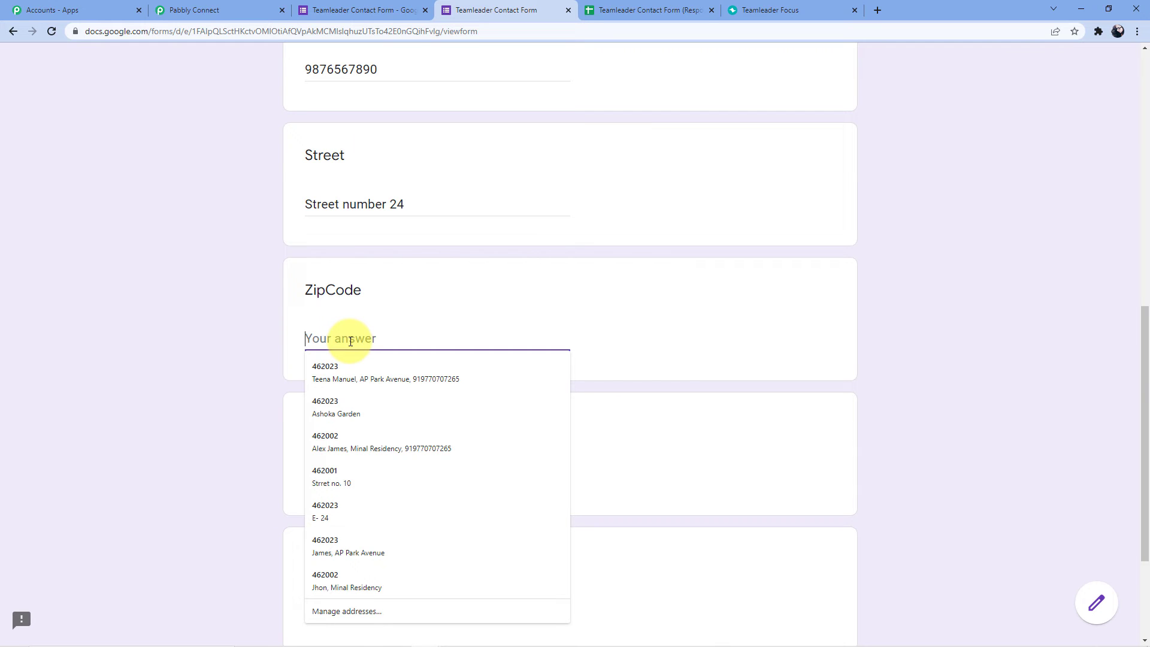
text(462010)
scroll(359, 337, down, 3)
click(347, 292)
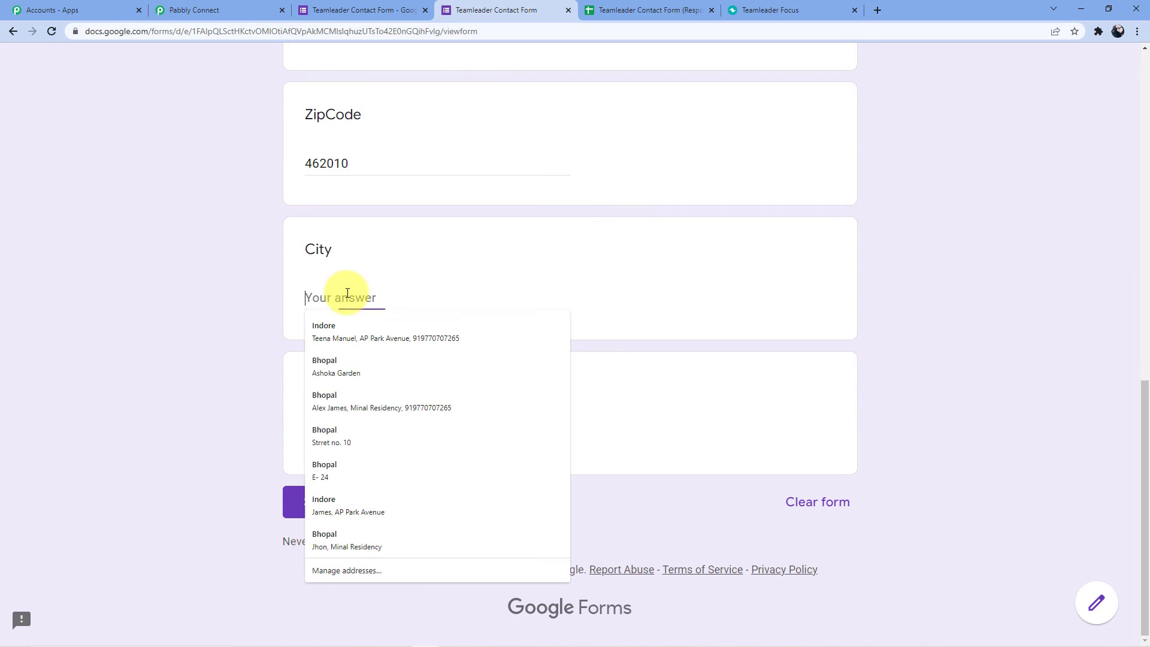
text(indore)
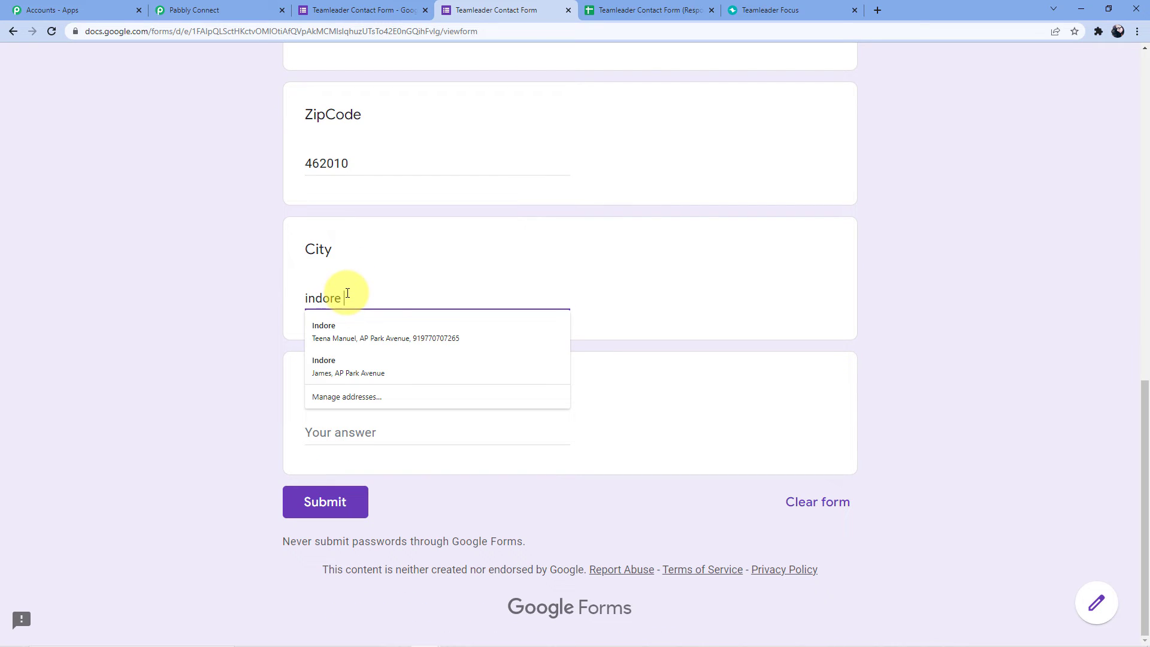
click(335, 333)
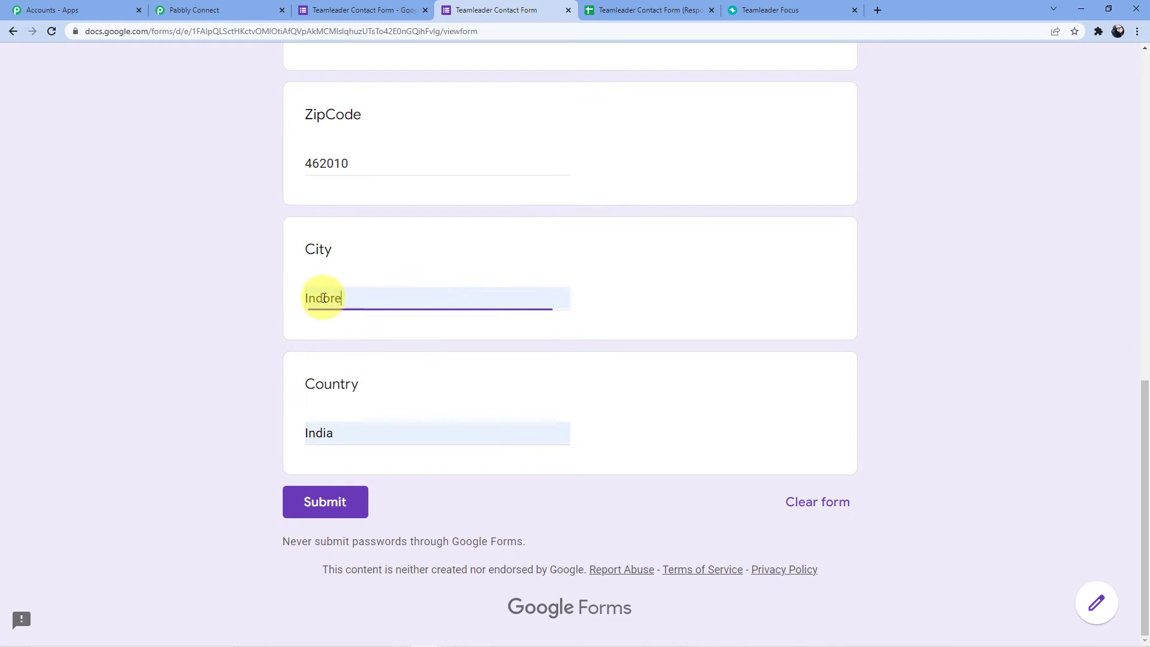
Change the country answer to INDIA and submit the form response.
click(341, 431)
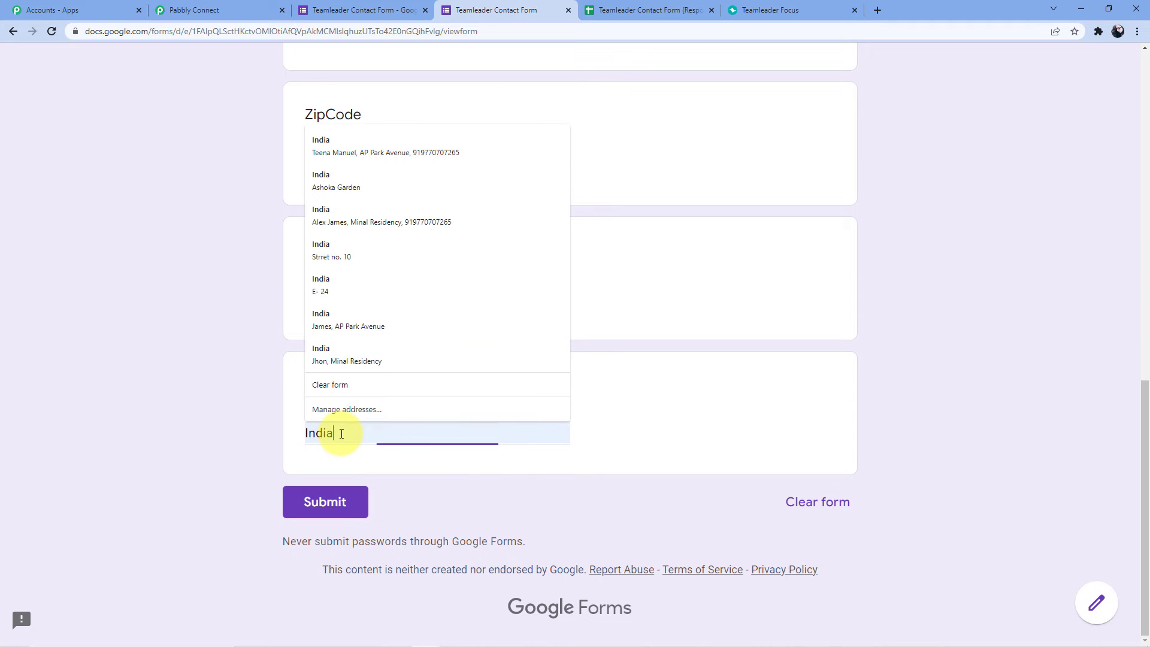
key(BackSpace)
key(BackSpace)
key(BackSpace)
key(BackSpace)
key(BackSpace)
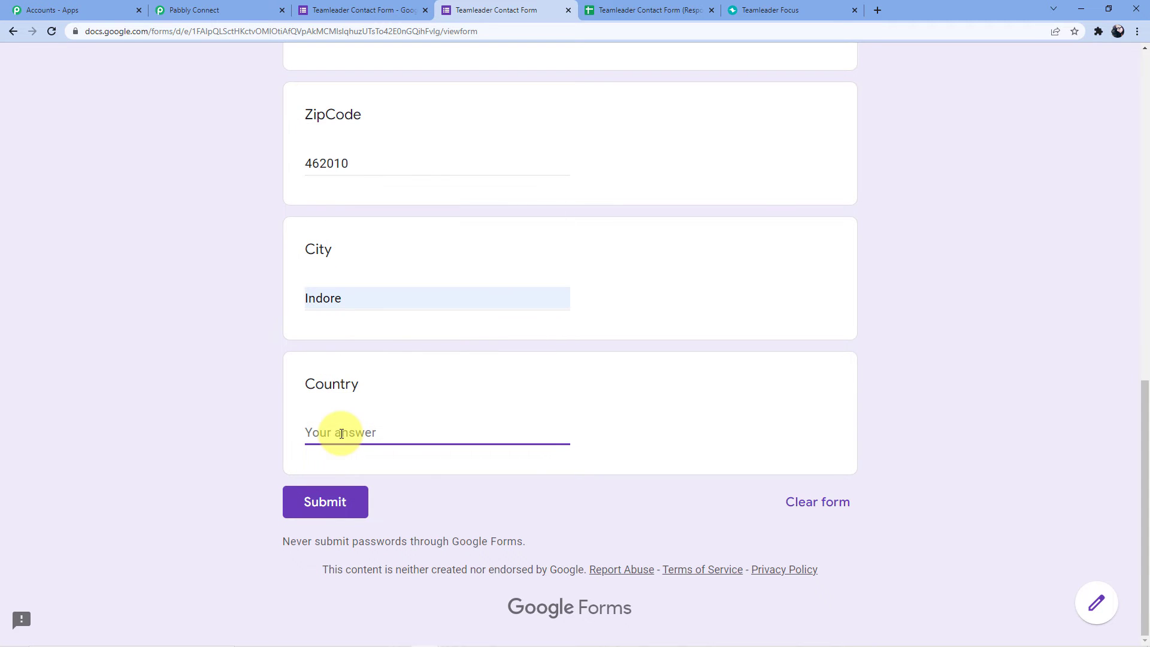
text(IN)
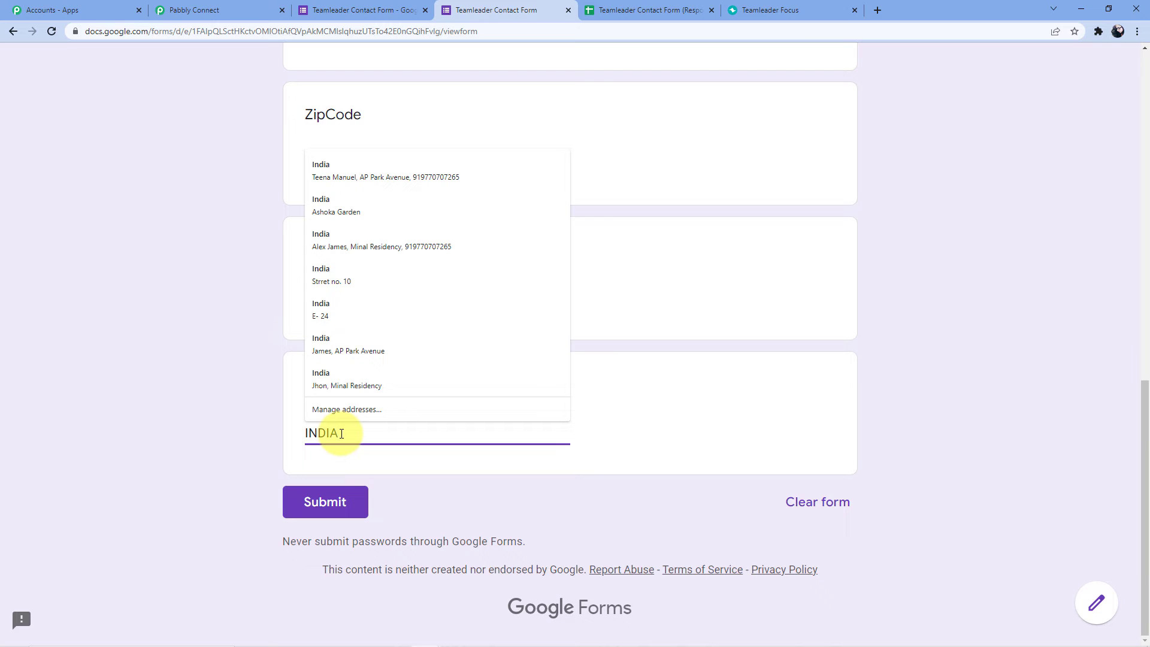
text(DIA)
click(325, 501)
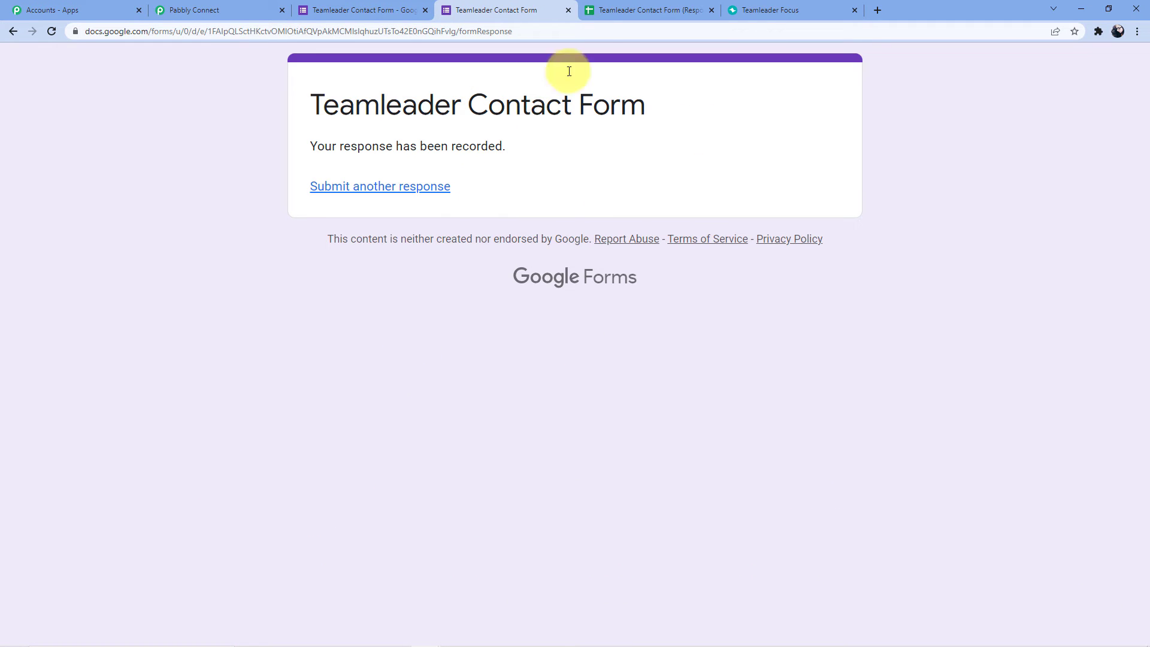
click(808, 7)
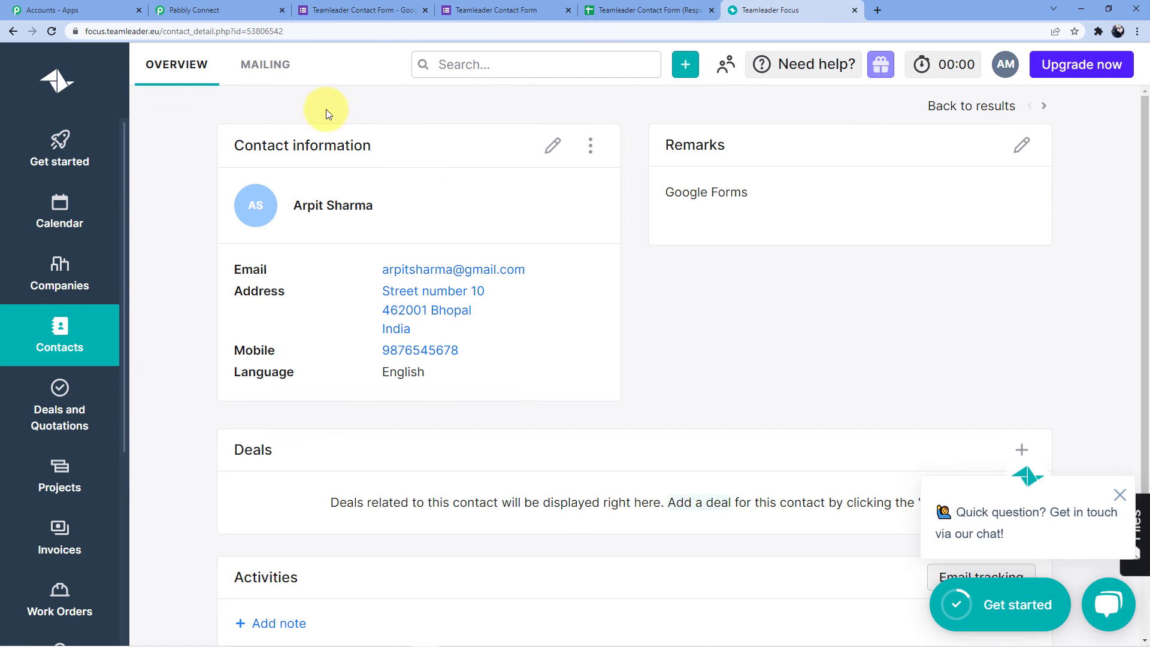
Open the Teamleader Contacts overview and reload it twice to look for the new contact.
click(57, 312)
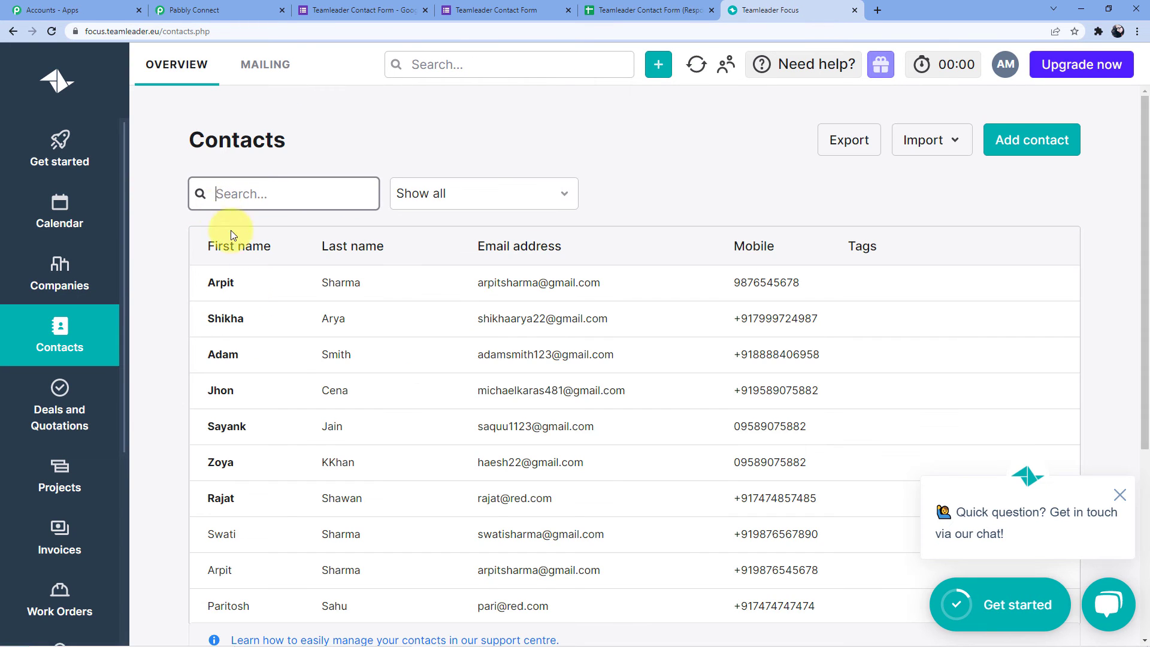
click(52, 31)
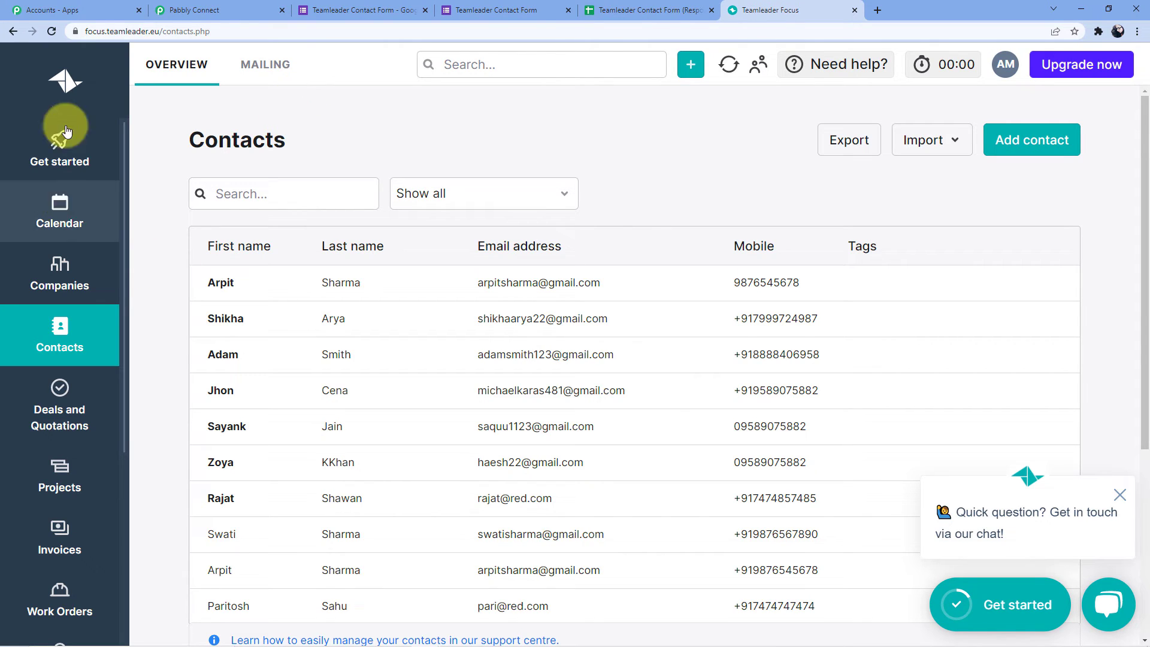
click(52, 38)
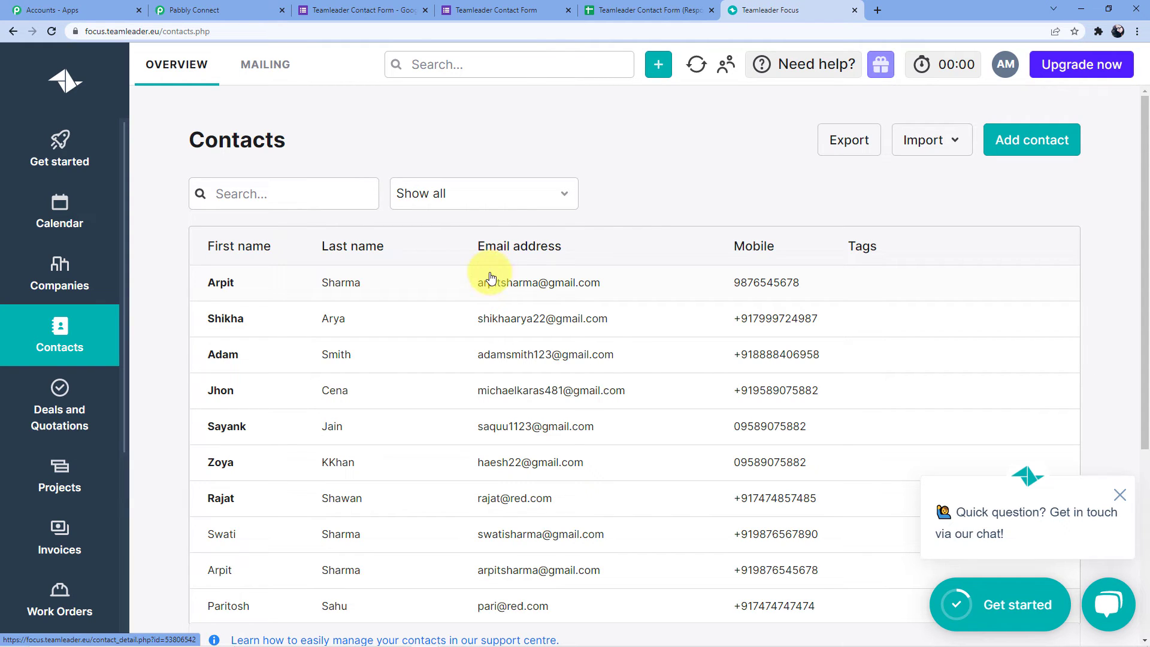
Close the webhook add-on's Initial setup dialog and move to the second response in row 3.
click(634, 10)
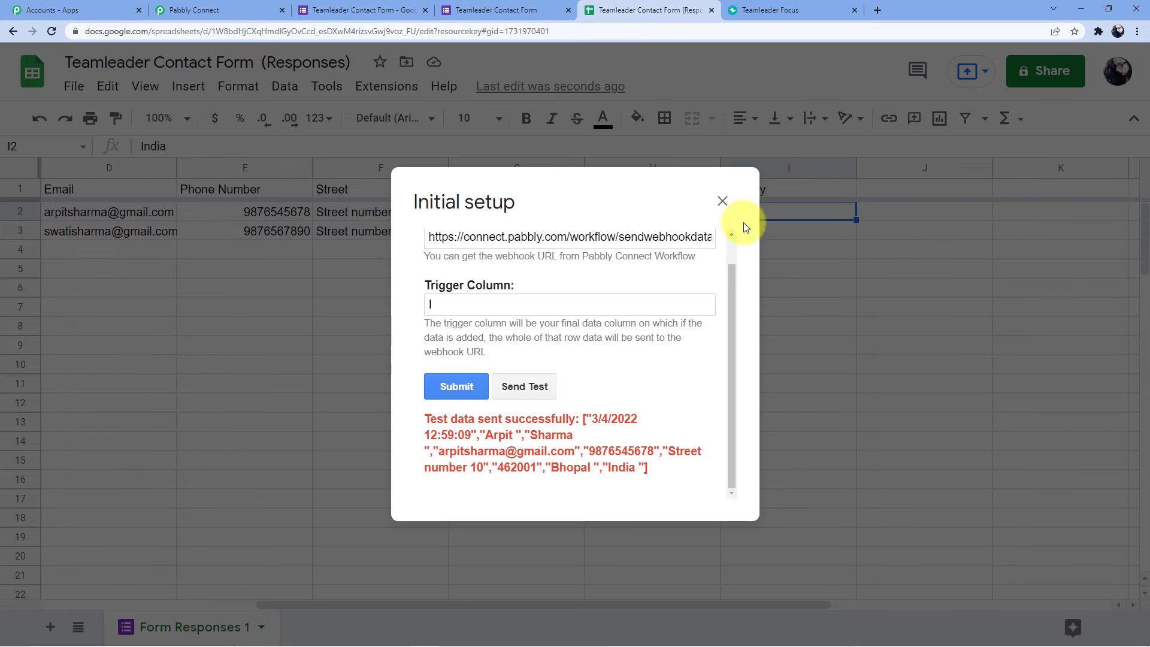
click(721, 198)
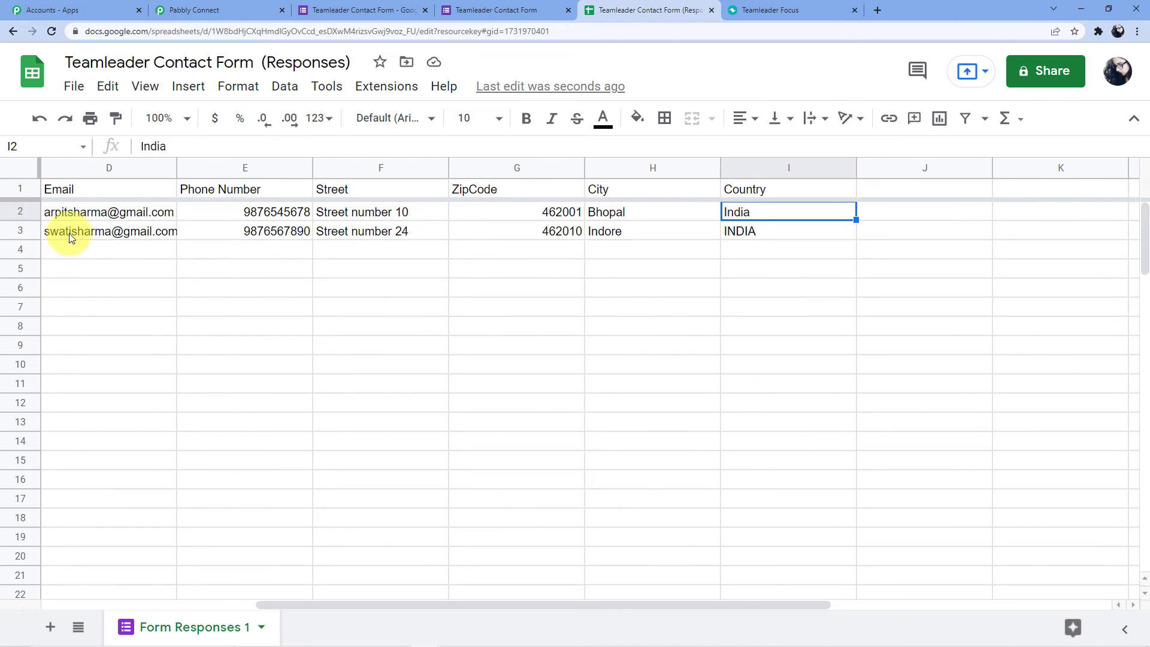
click(194, 227)
key(Left)
key(Left)
key(Left)
key(Left)
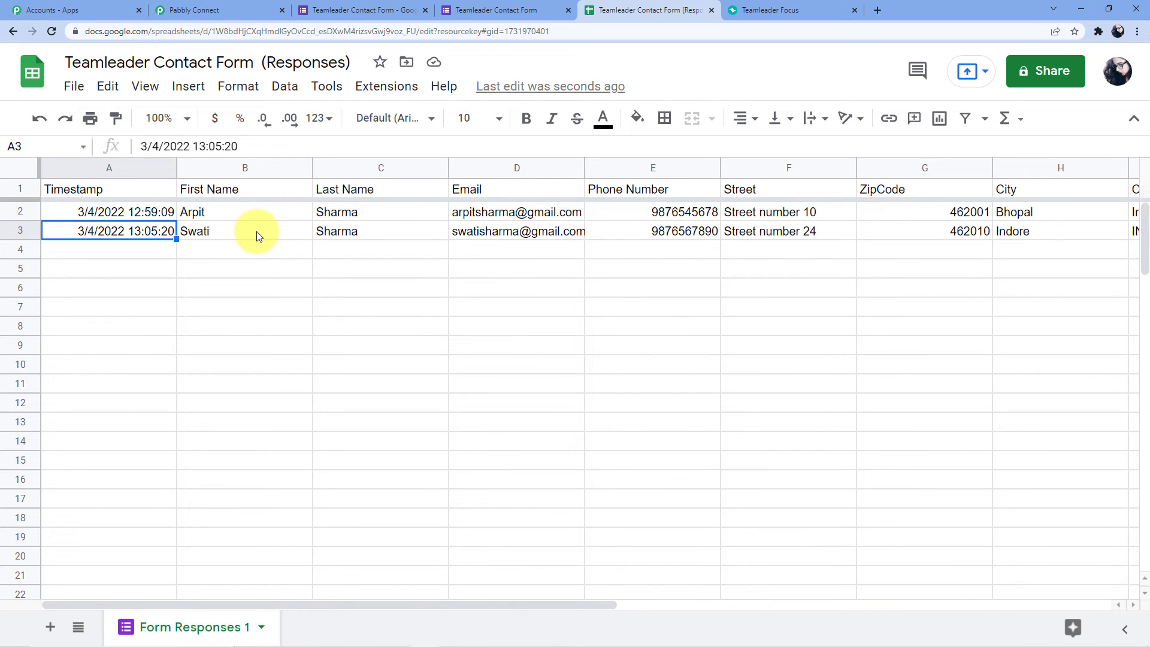
Set the Pabbly Connect Webhooks add-on to Send On Event from the Extensions menu.
click(374, 88)
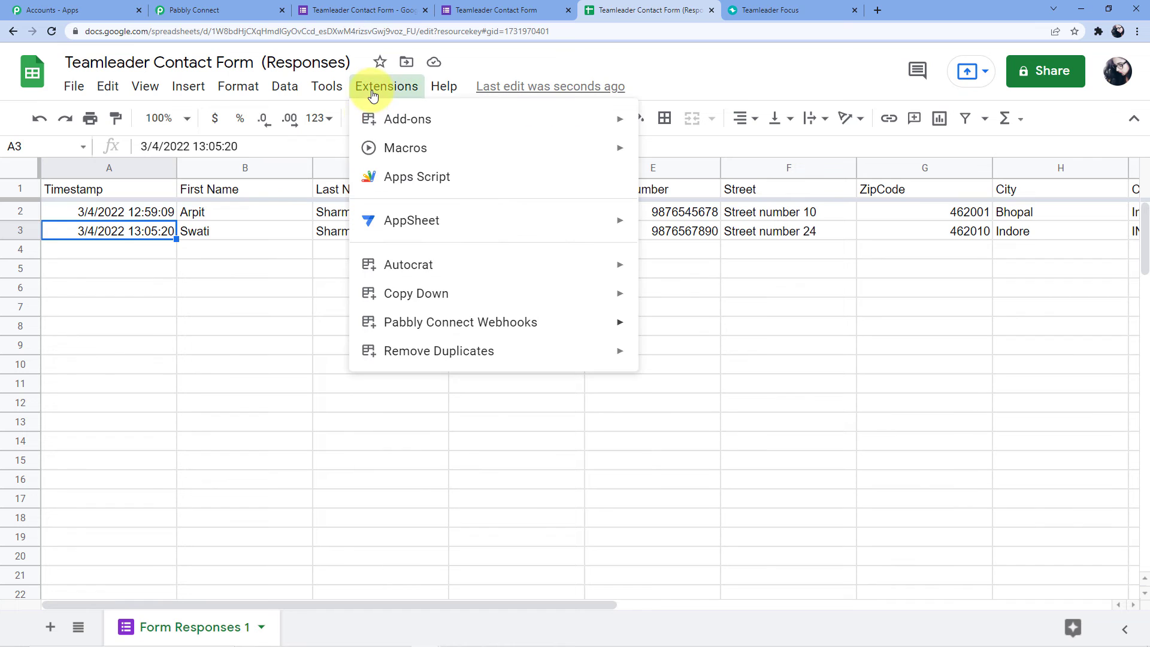
mouse_move(608, 323)
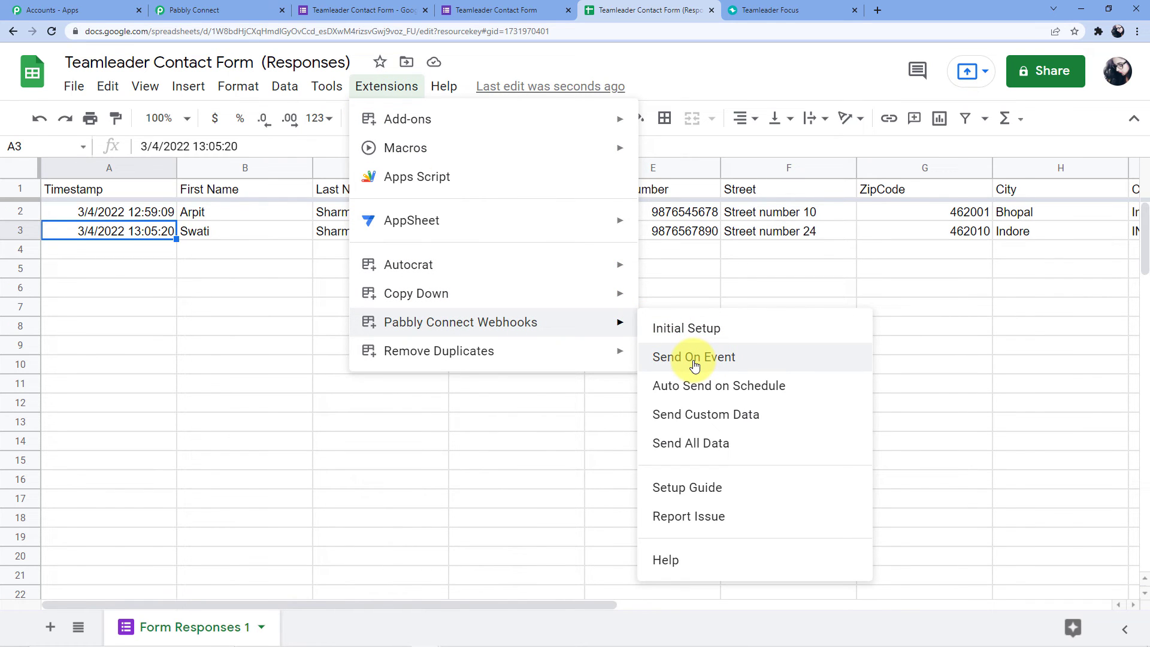
click(138, 268)
click(188, 233)
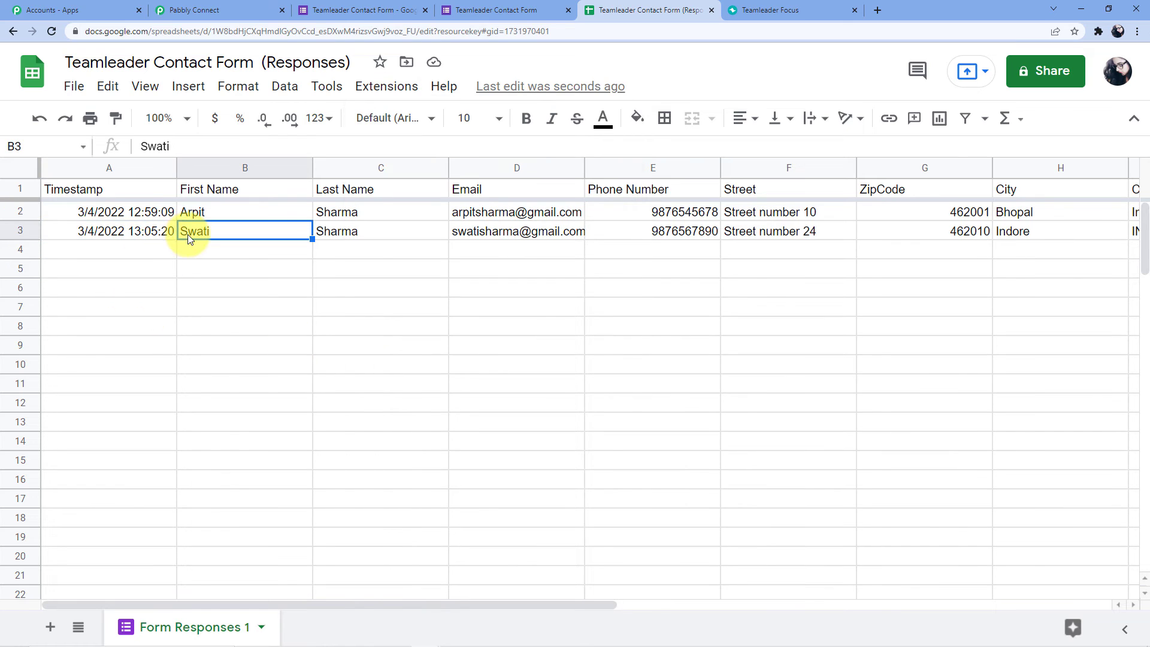
click(150, 231)
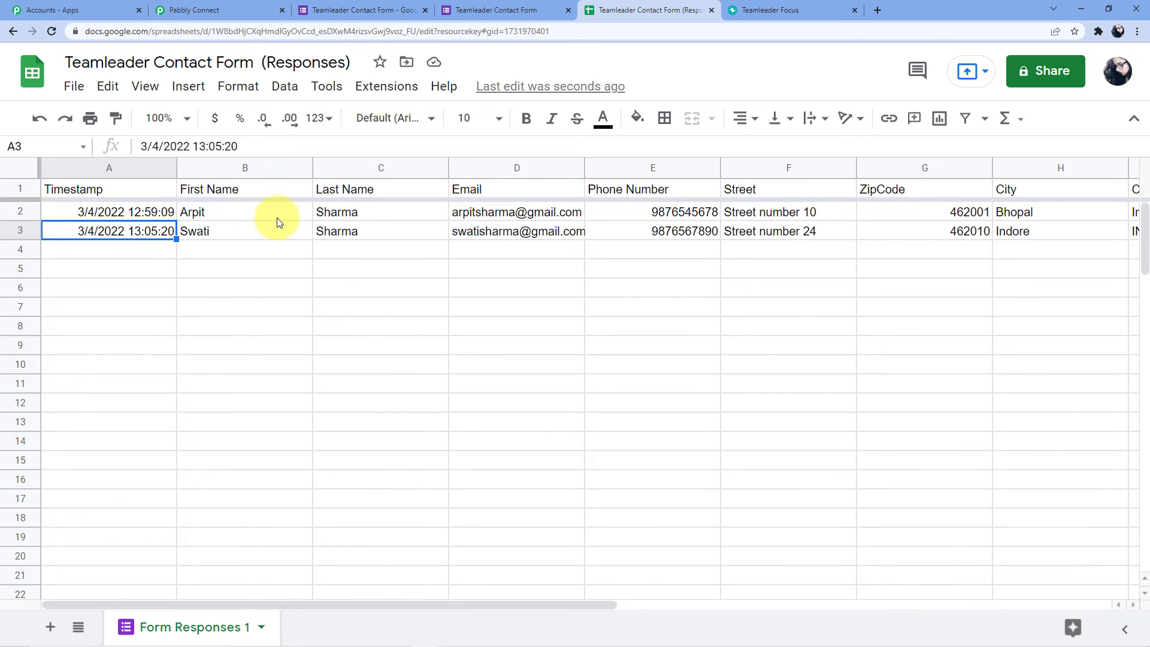
click(403, 89)
mouse_move(621, 321)
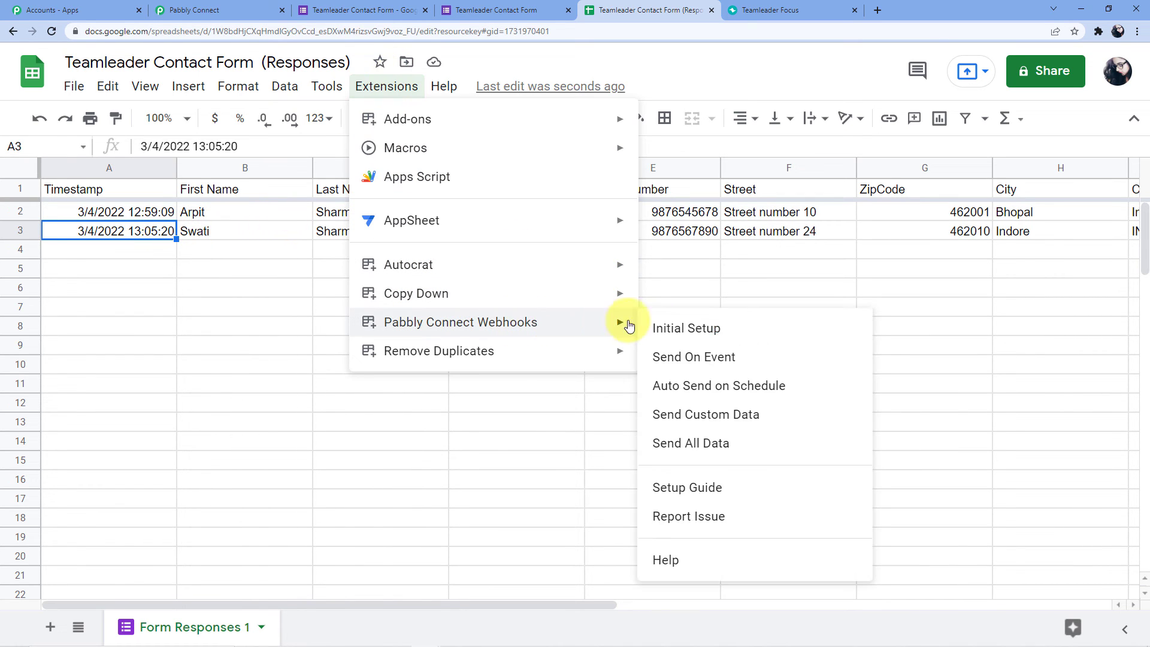
click(685, 363)
Delete row 3, which holds the second form response.
click(31, 231)
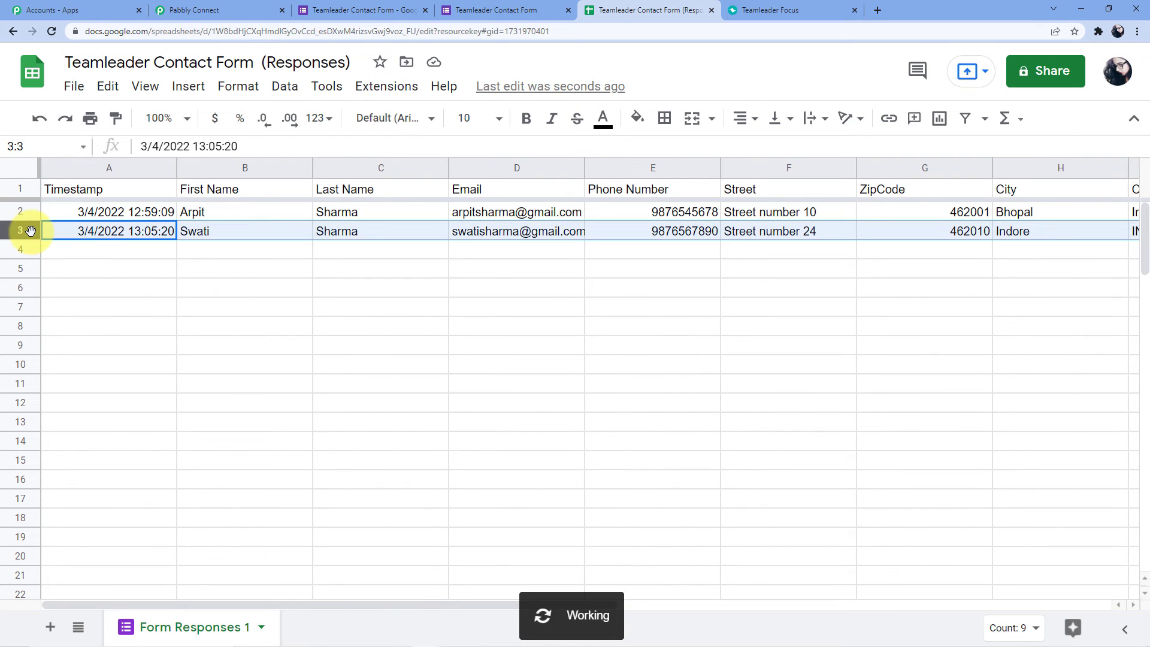
right_click(31, 230)
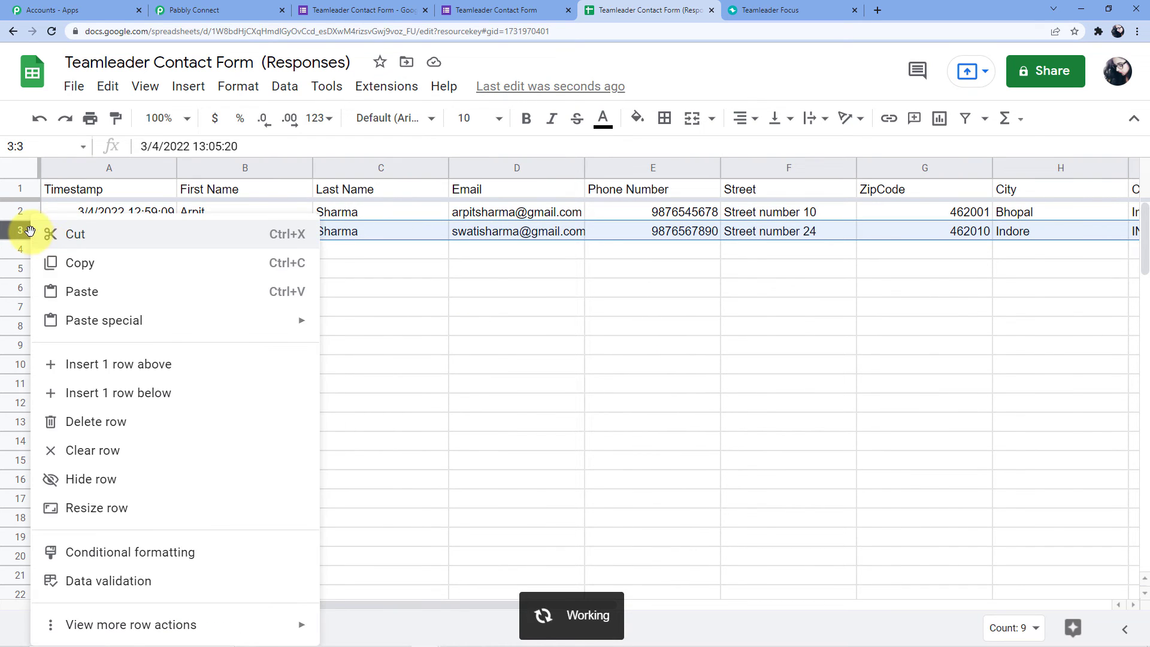
click(115, 422)
Reload the form's viewform URL to get a fresh blank Teamleader Contact Form.
click(519, 277)
click(514, 10)
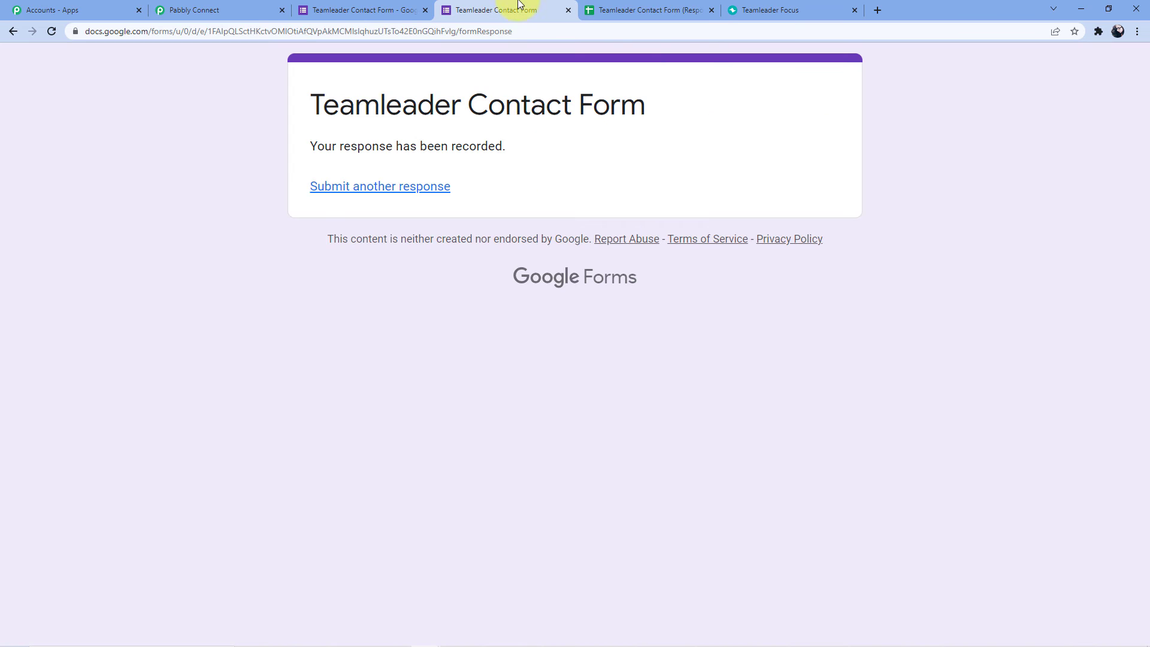
click(487, 33)
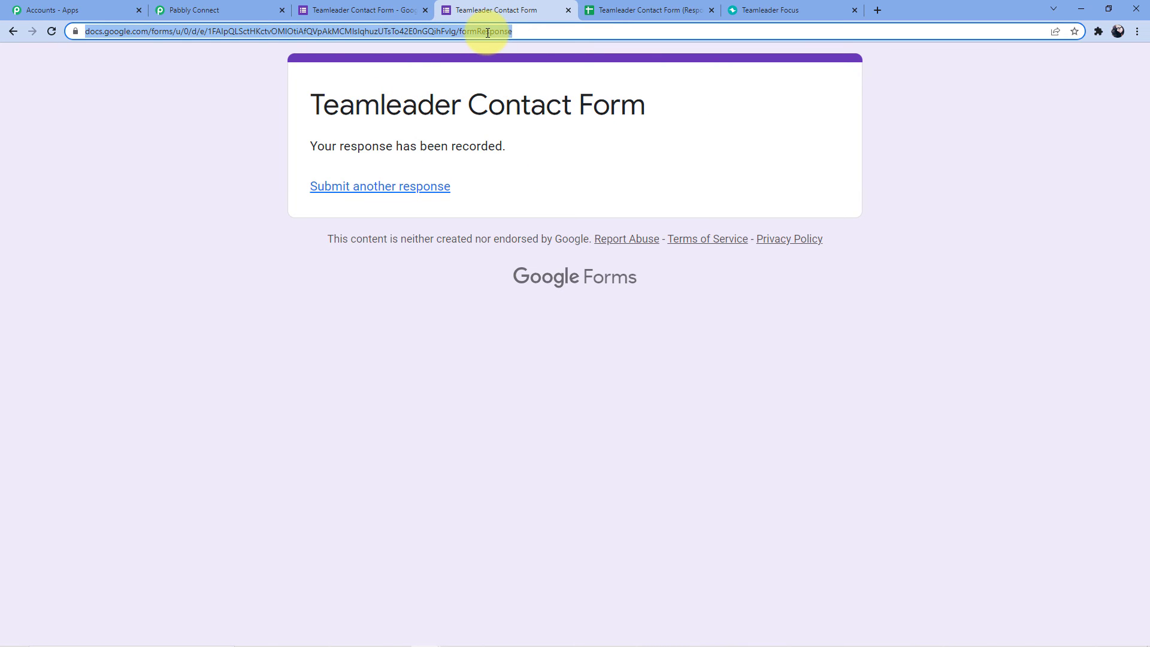
key(Return)
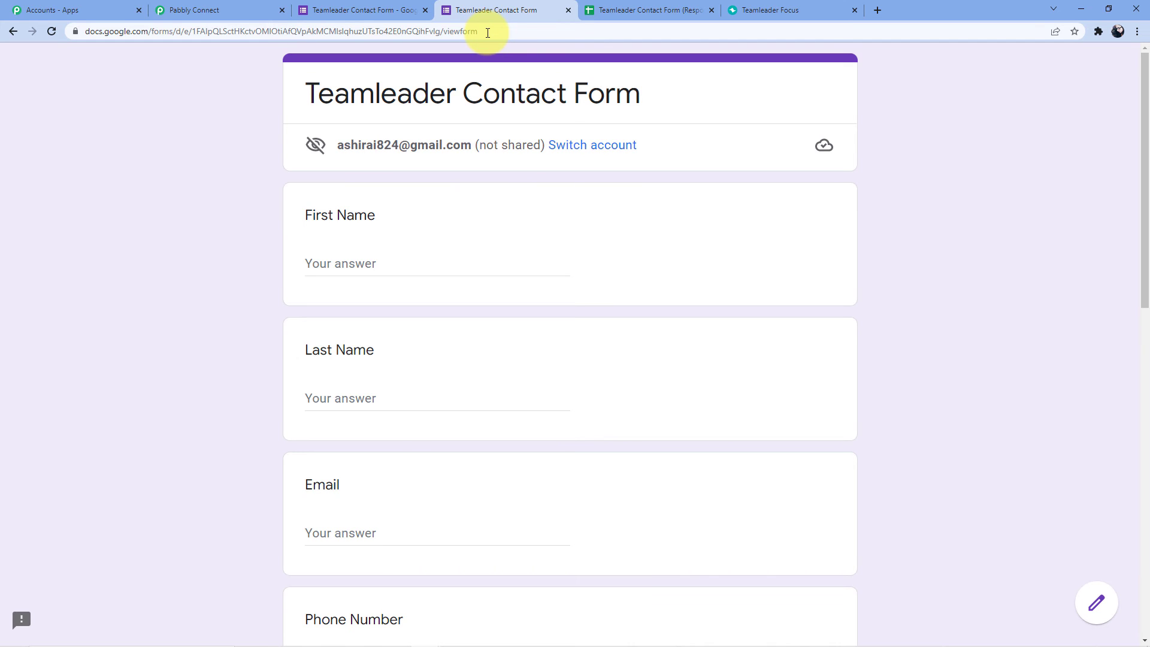
Fill in the contact's first name, last name, e-mail and phone number.
click(379, 269)
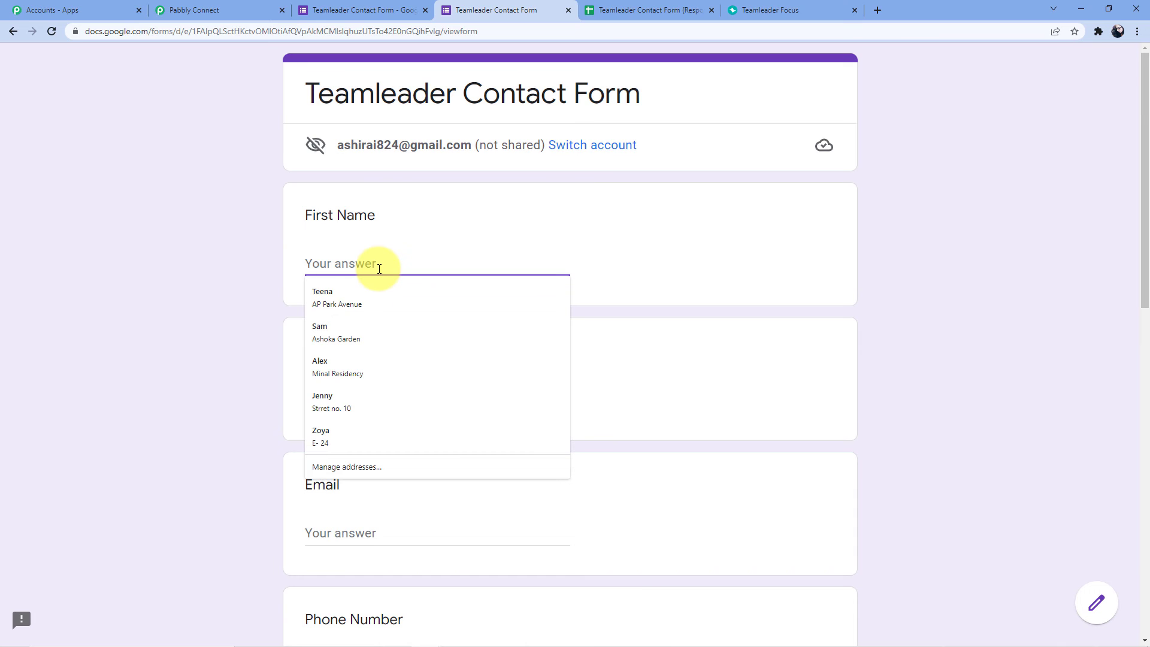
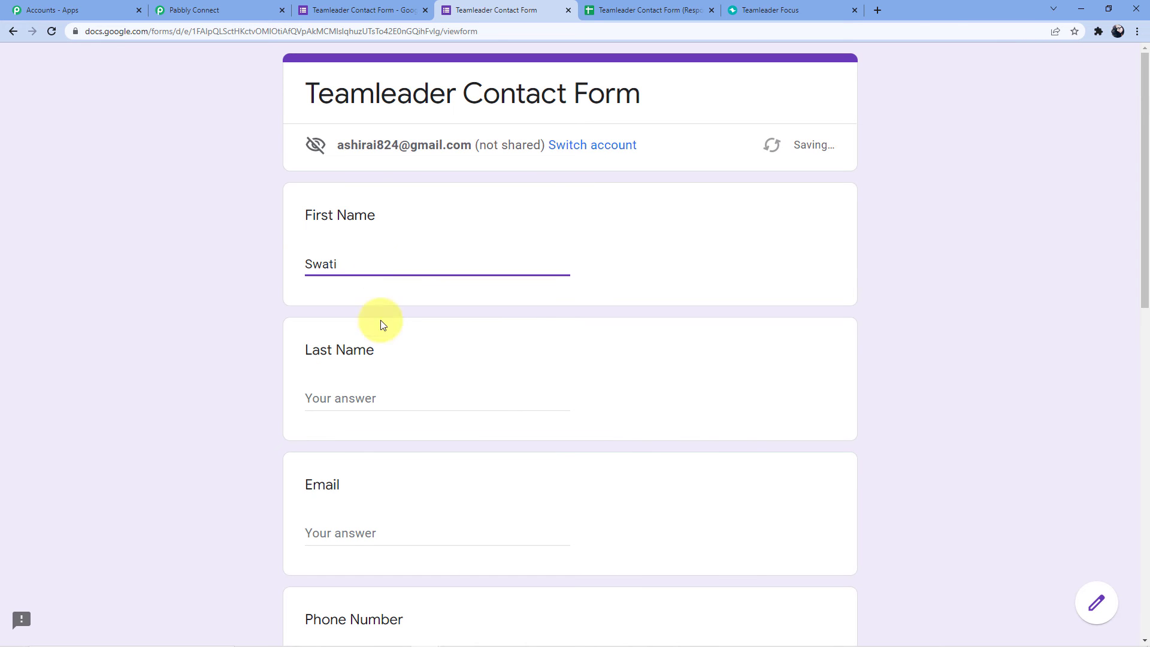
click(343, 402)
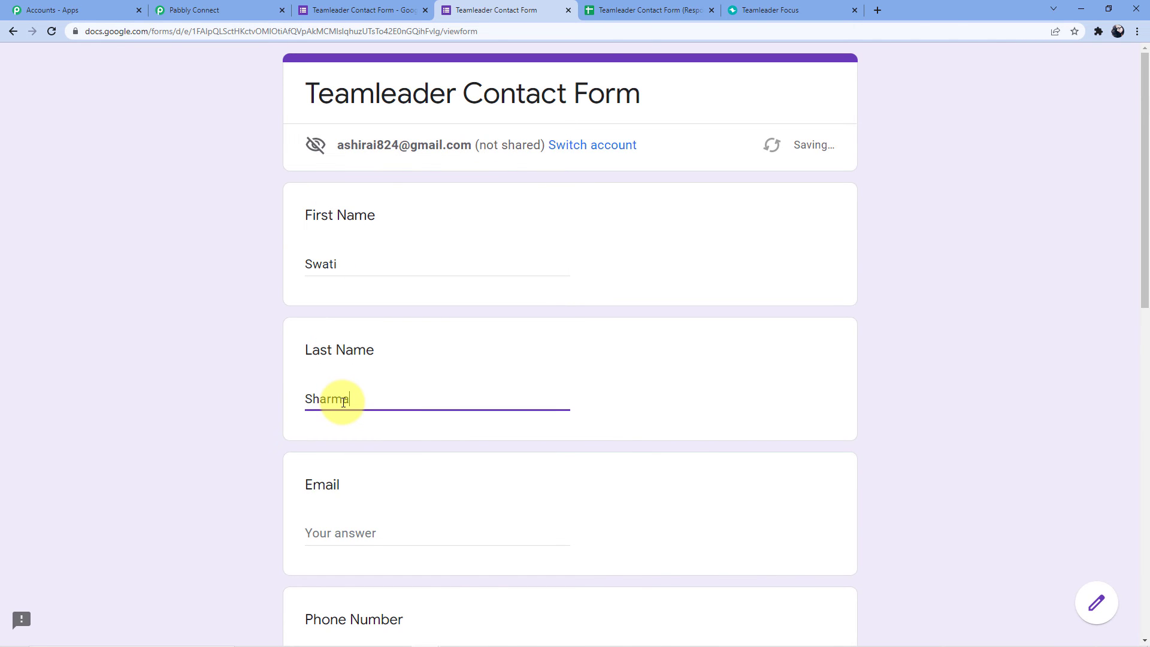
scroll(328, 397, down, 3)
click(332, 357)
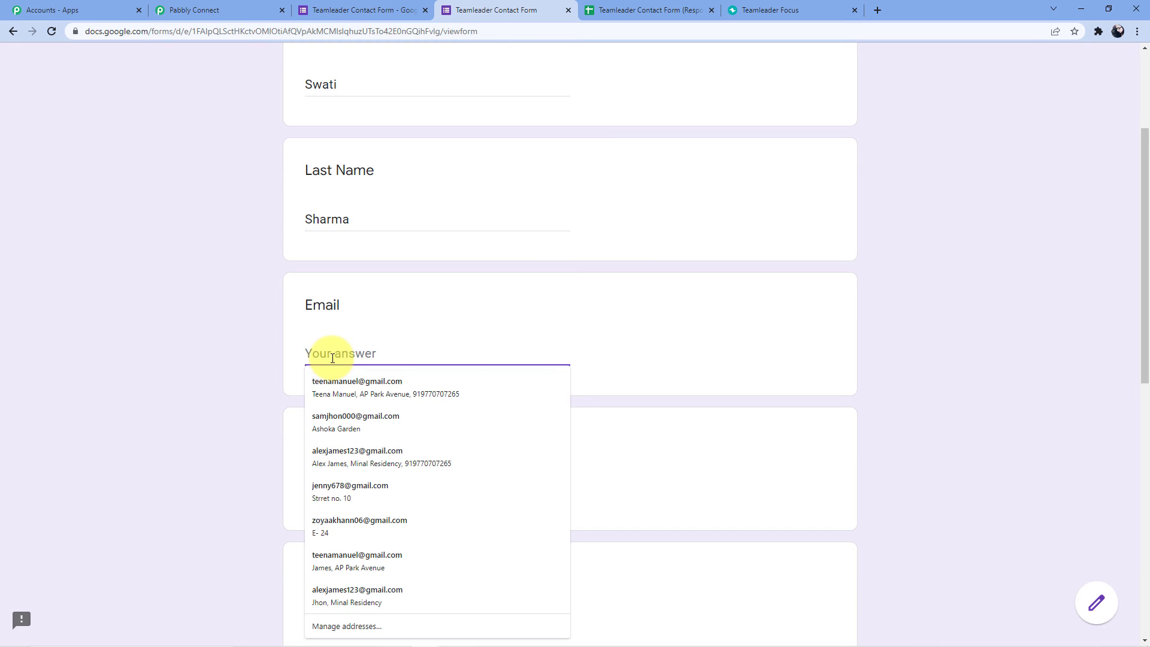
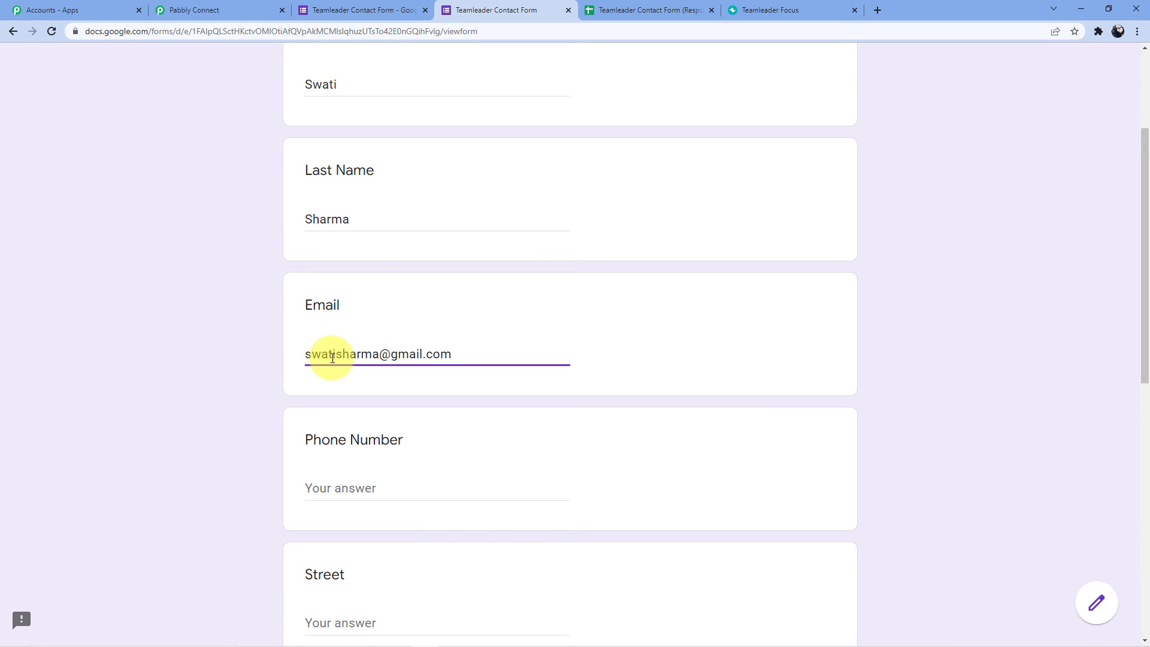
click(349, 487)
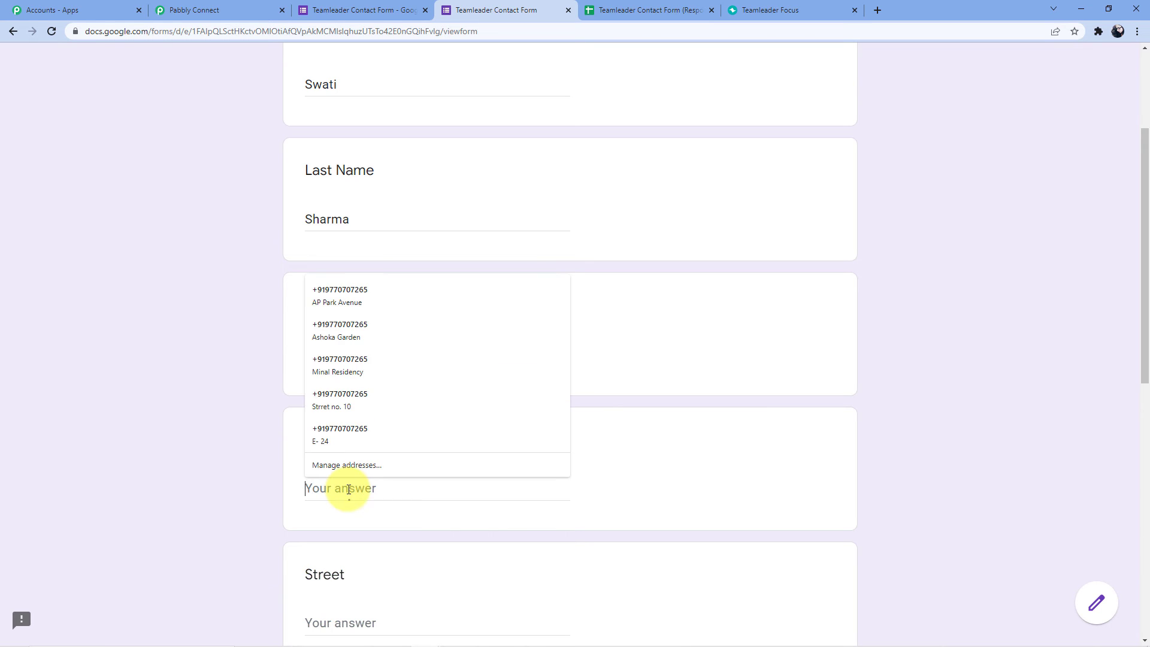
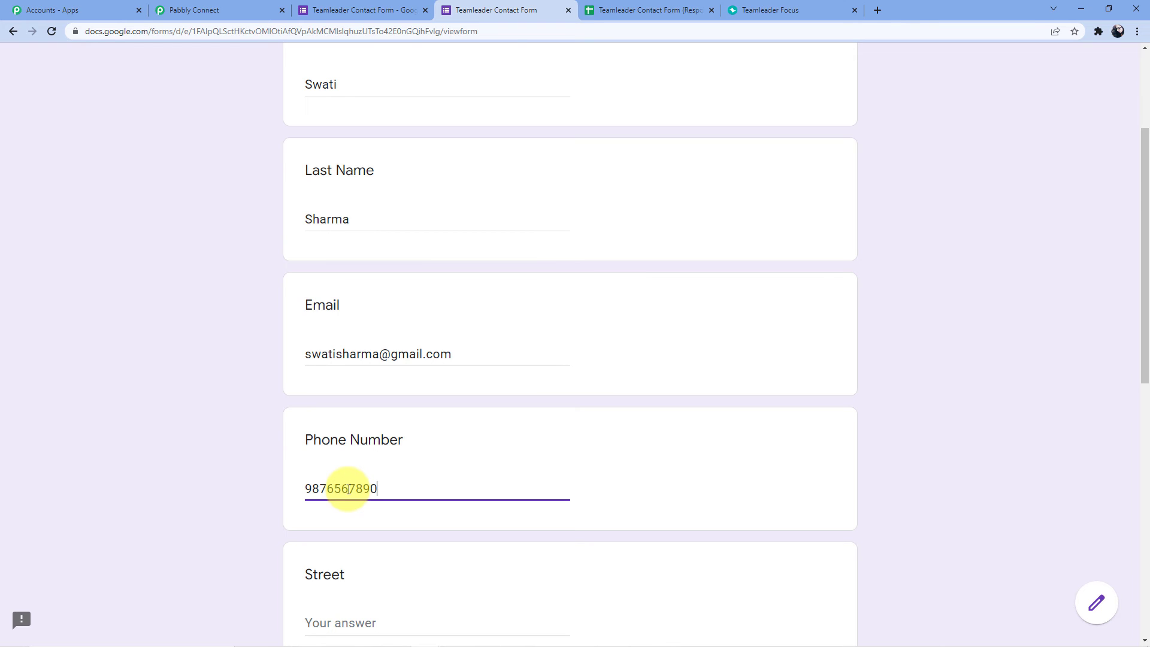
Enter the street, zip code, city Indore and country INDIA, then submit the response.
scroll(348, 489, down, 3)
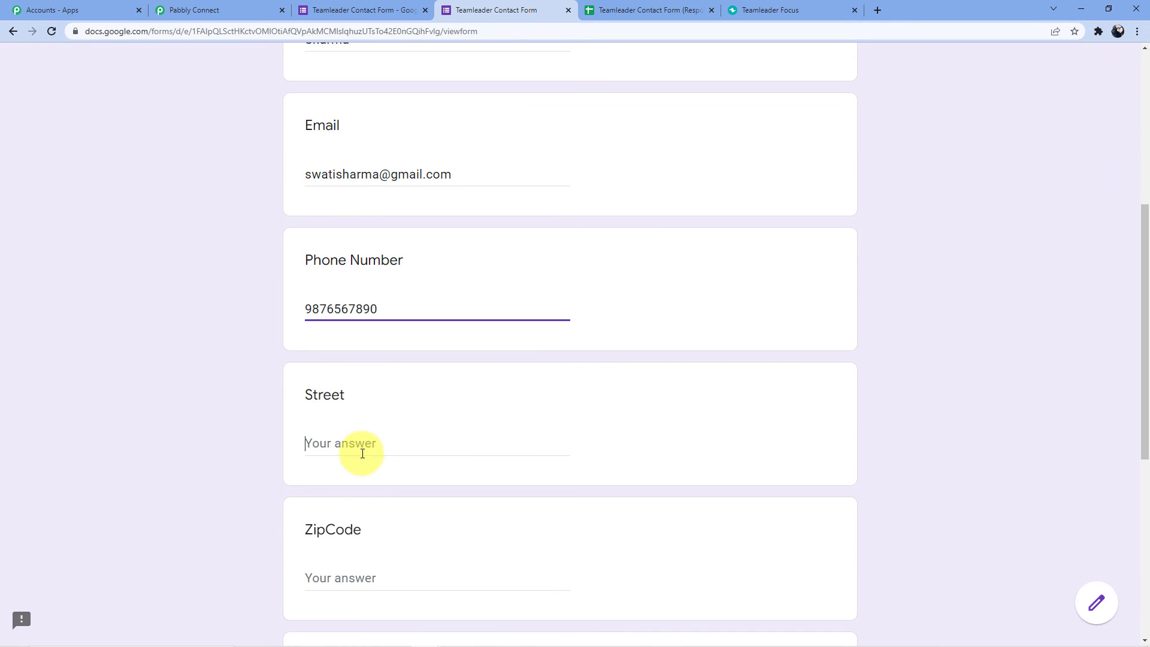
click(359, 444)
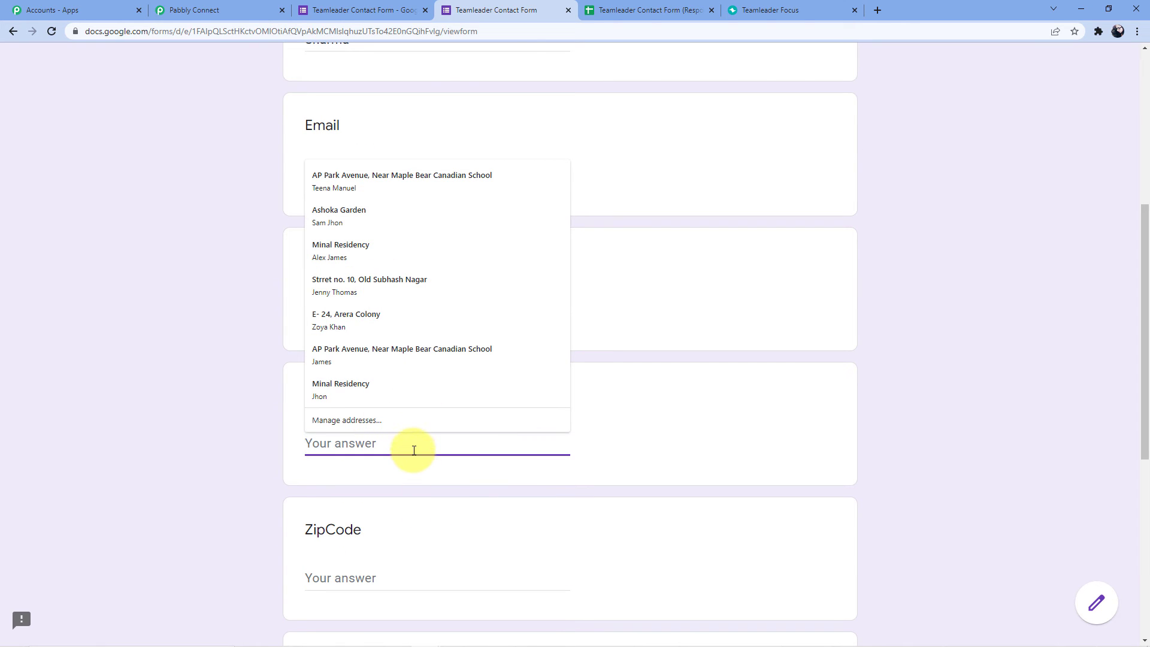
text(Street number 24)
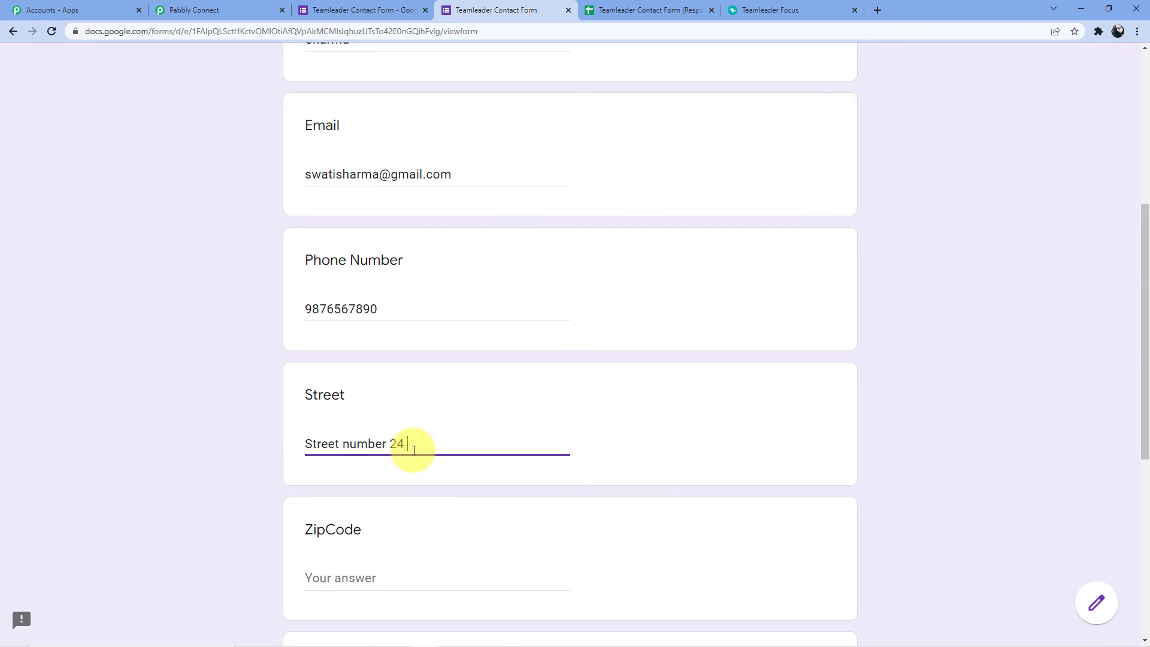
scroll(413, 450, down, 3)
click(332, 397)
text(4)
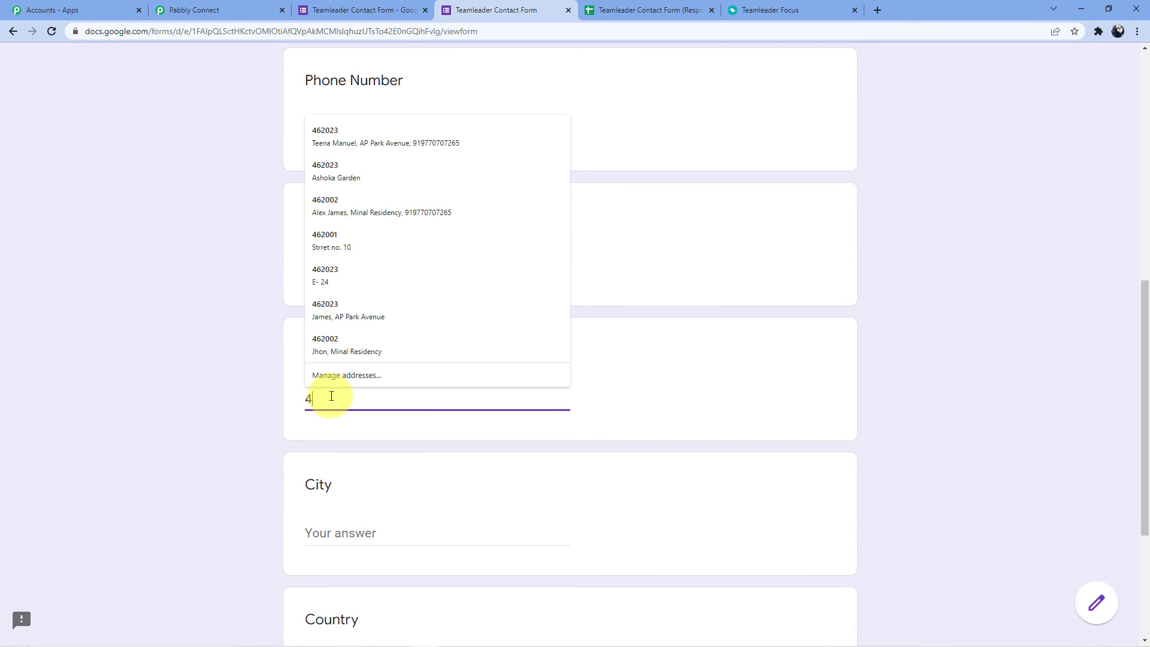
text(62010)
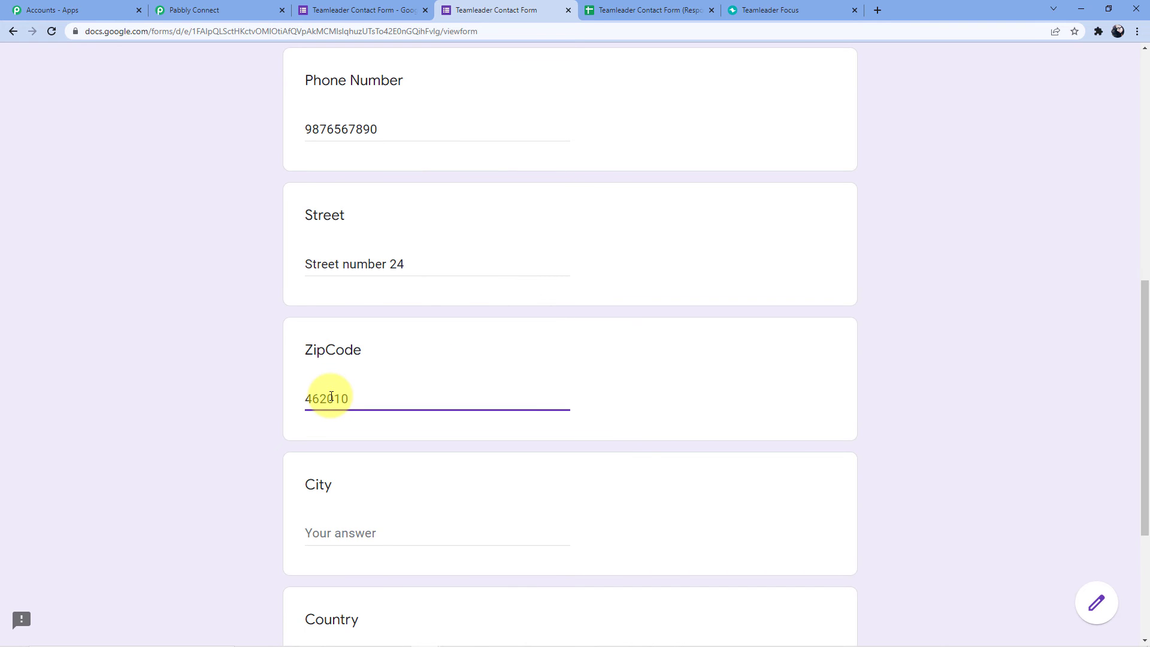
scroll(331, 397, down, 2)
click(337, 403)
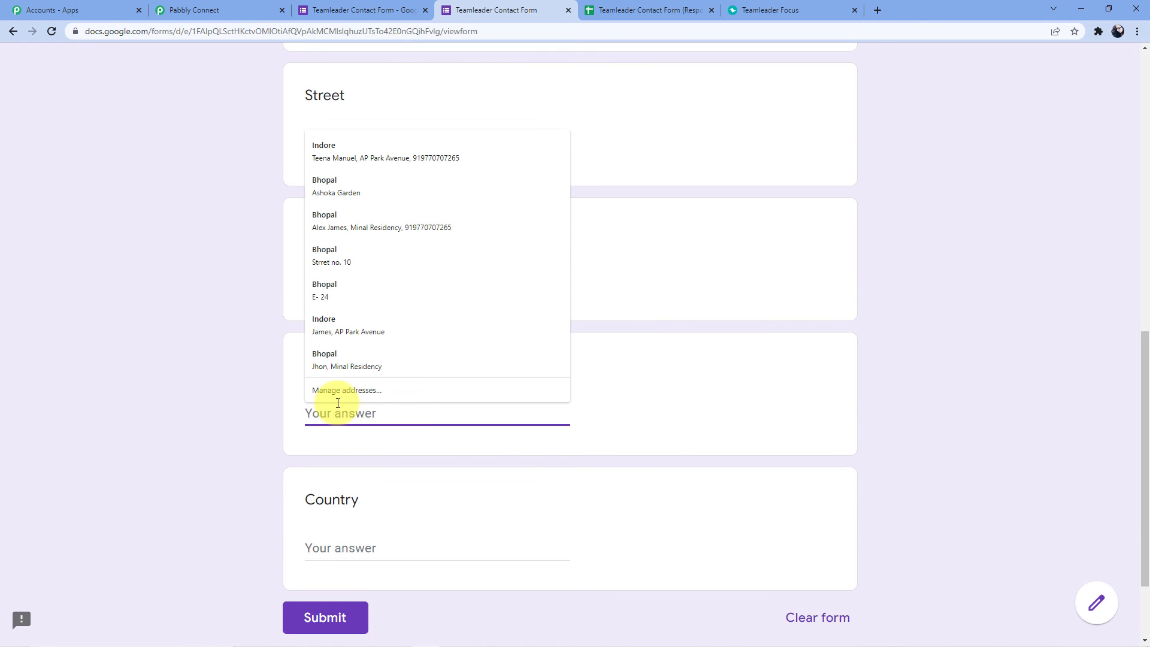
text(indo)
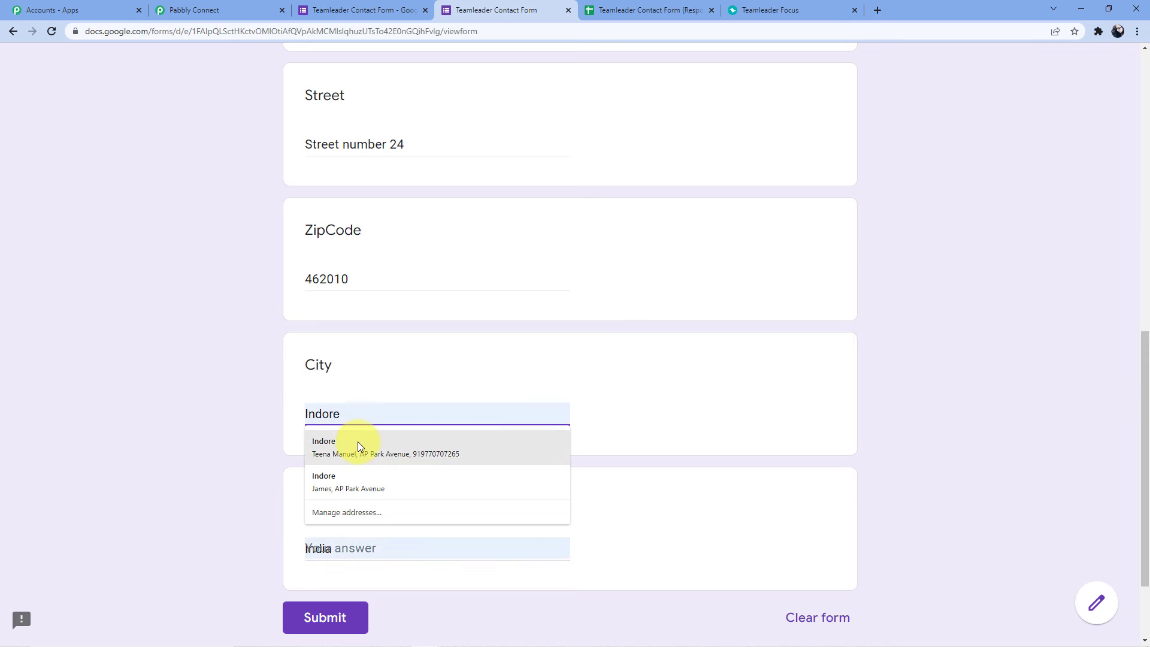
click(358, 440)
drag(382, 547, 286, 547)
key(BackSpace)
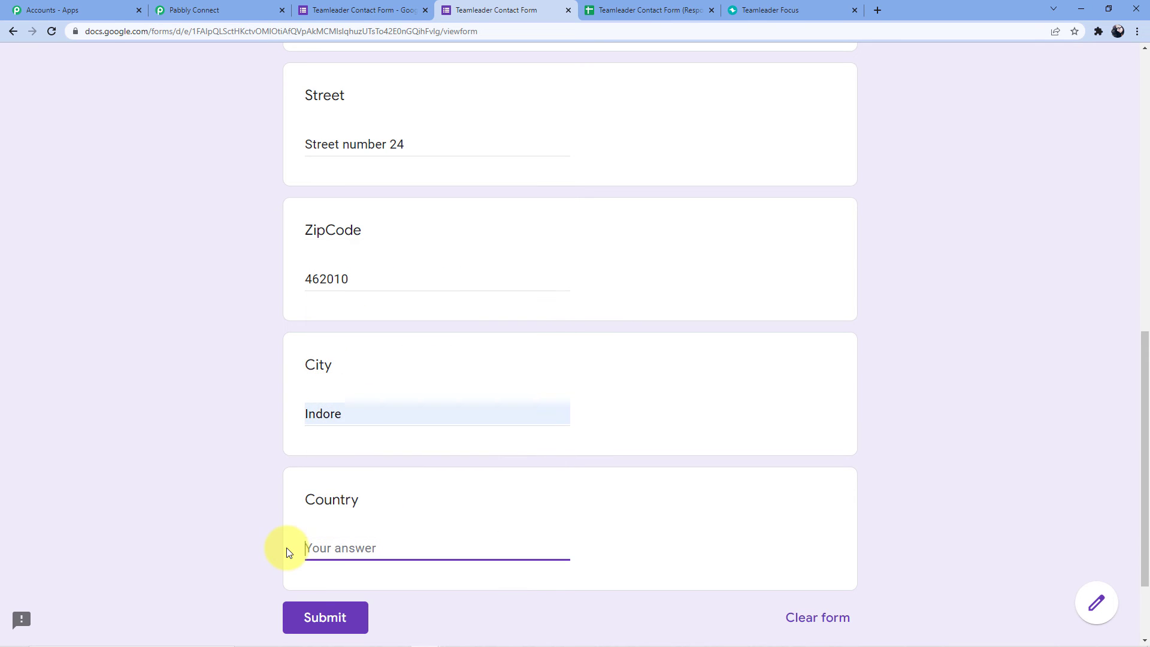
text(INDIA)
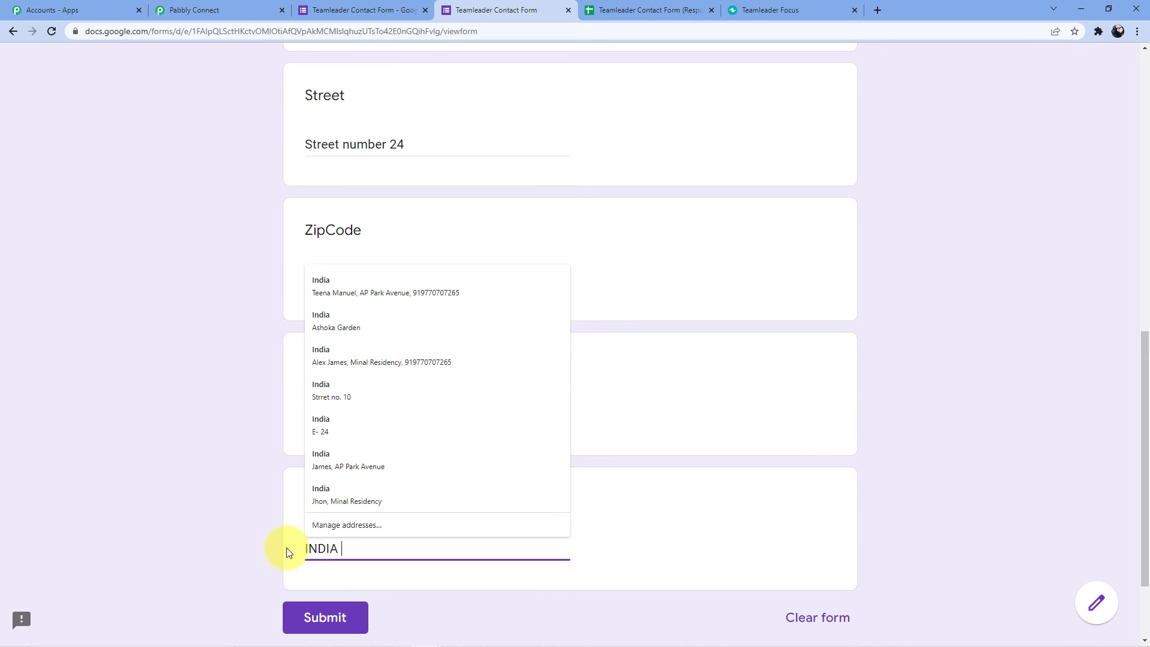
click(328, 617)
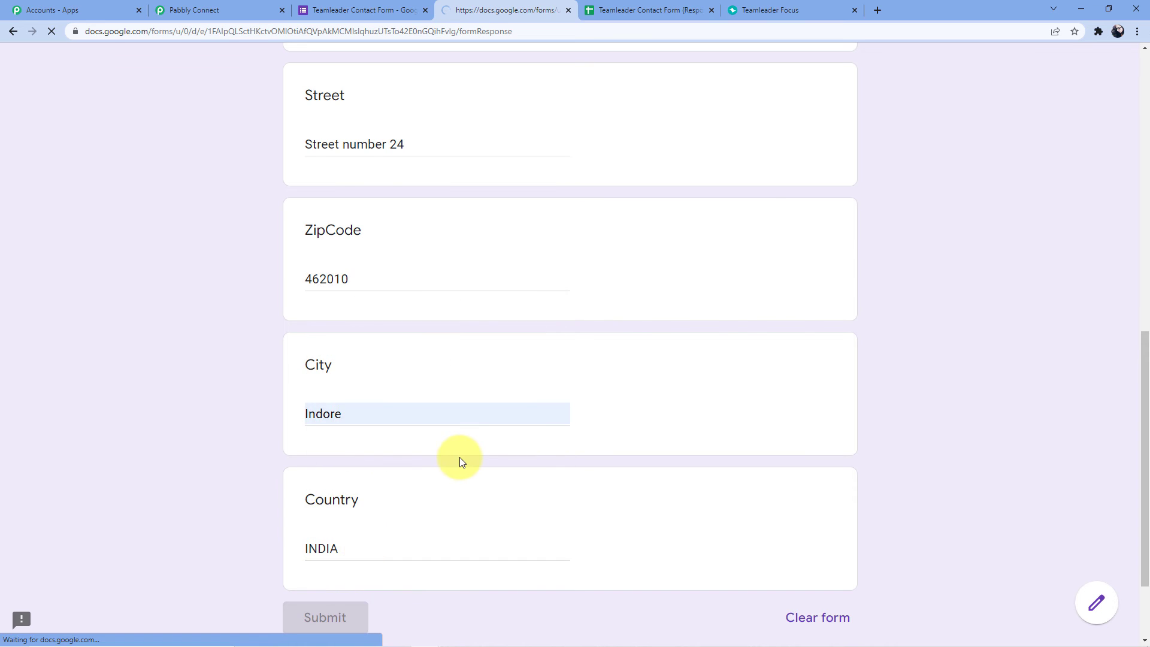
Reload the Teamleader Focus Contacts page to show the newly submitted contact.
click(662, 7)
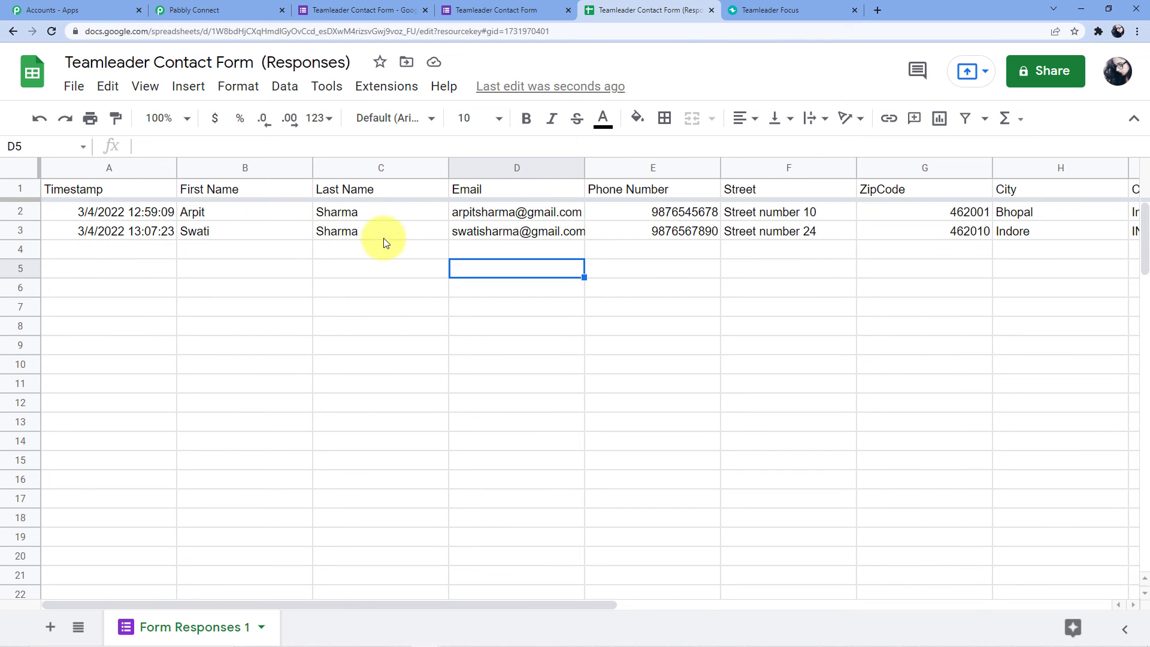
click(772, 9)
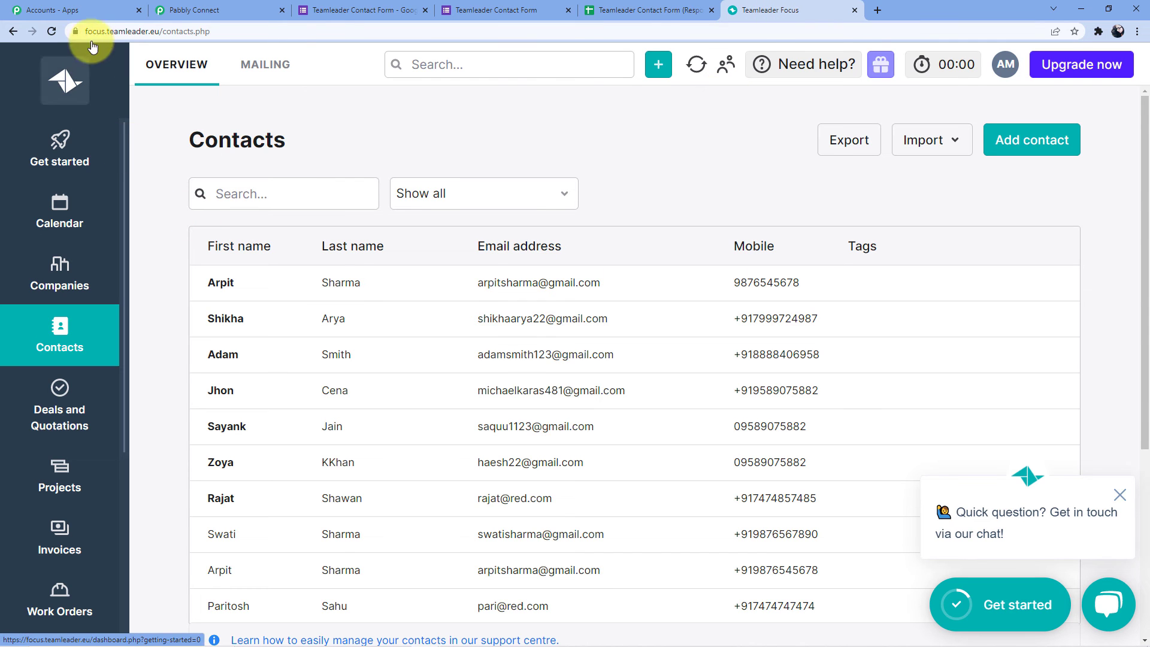
click(51, 31)
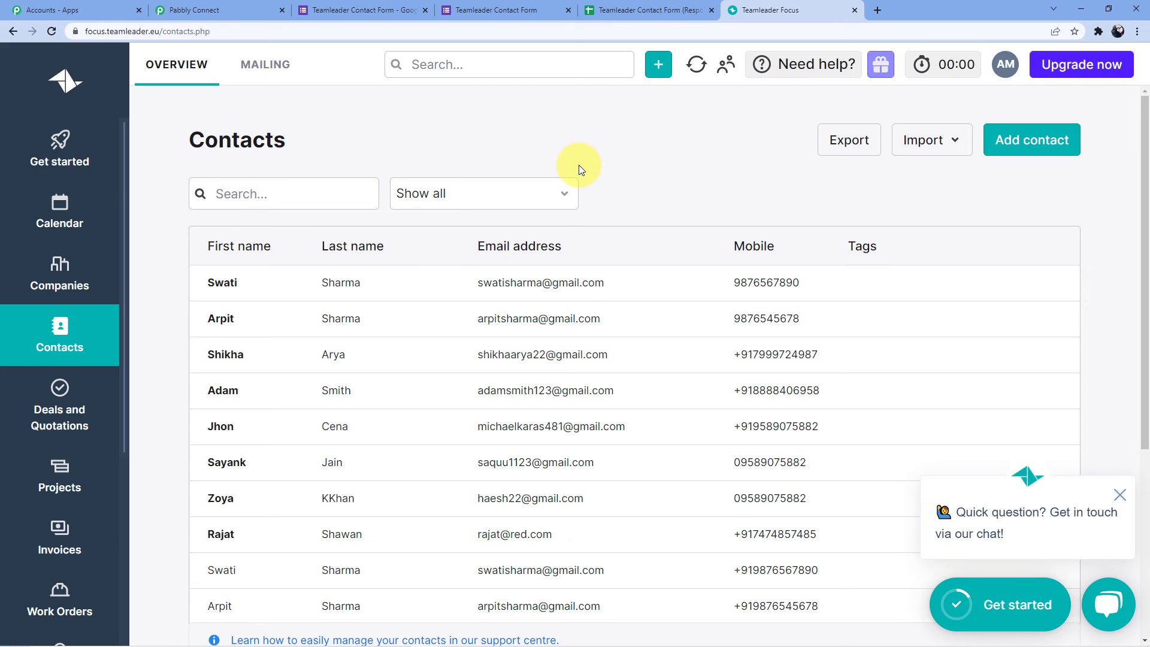
Review the new response row and the Pabbly Connect Webhooks menu, then return to the workflow.
click(605, 10)
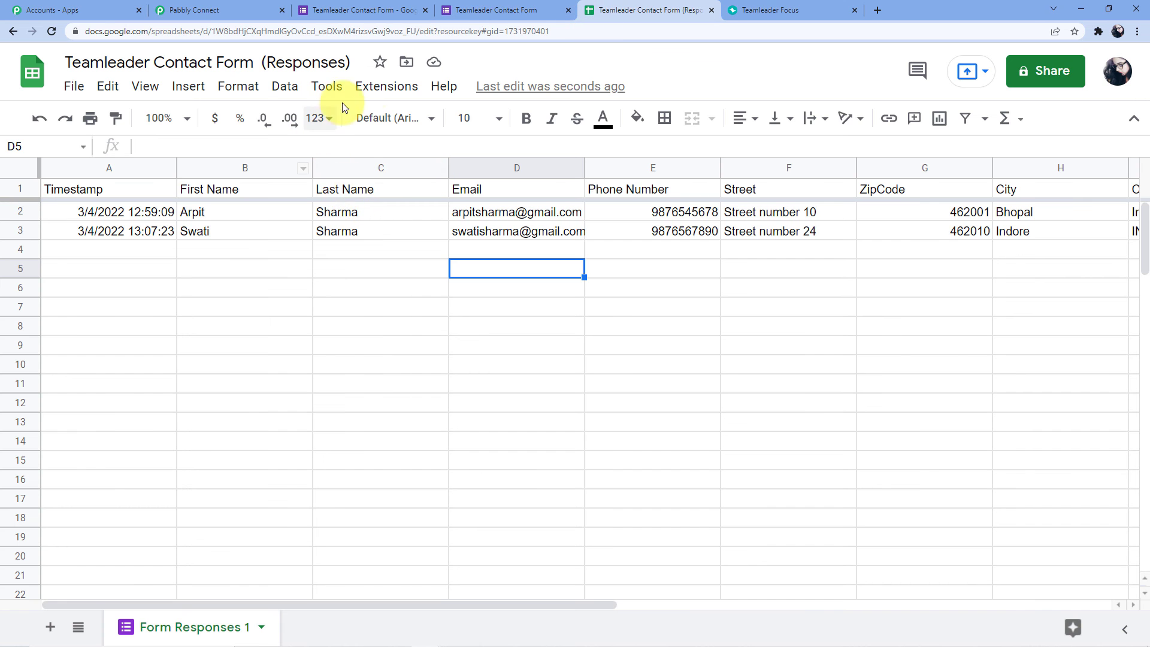
click(385, 86)
mouse_move(632, 326)
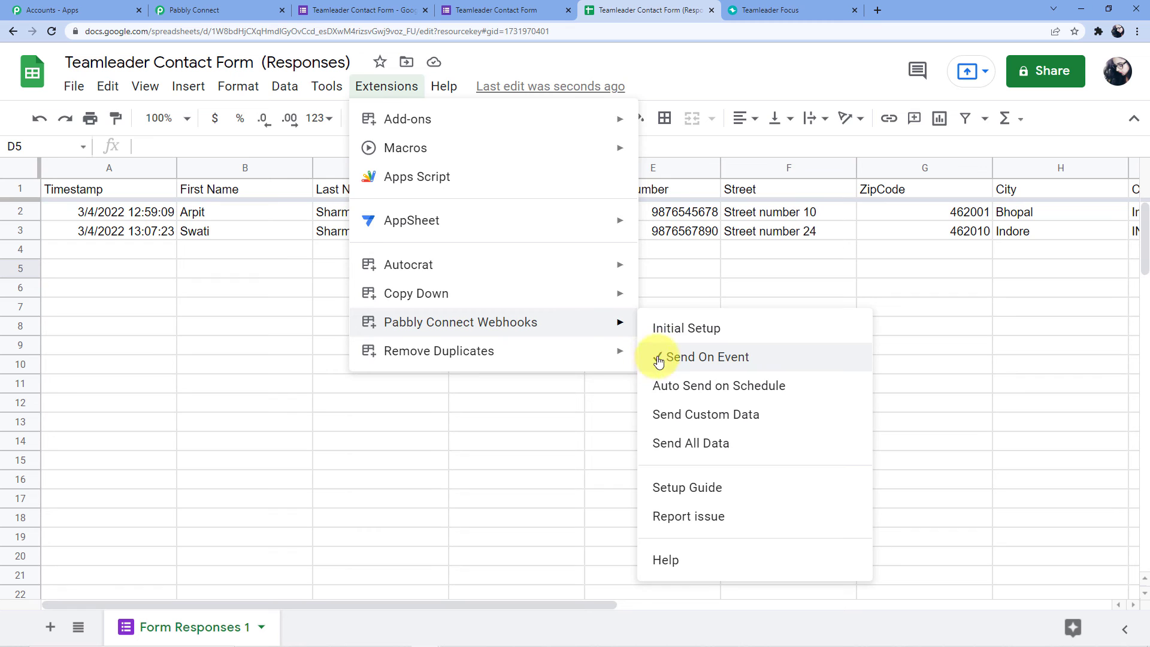
click(680, 277)
click(463, 250)
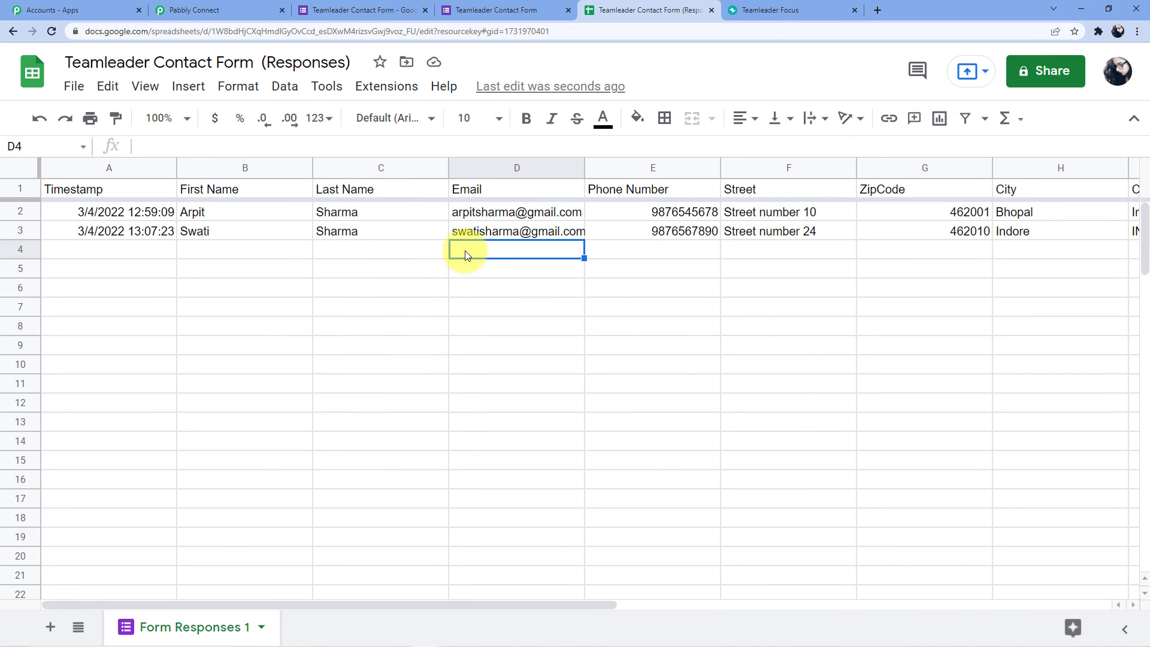
click(254, 11)
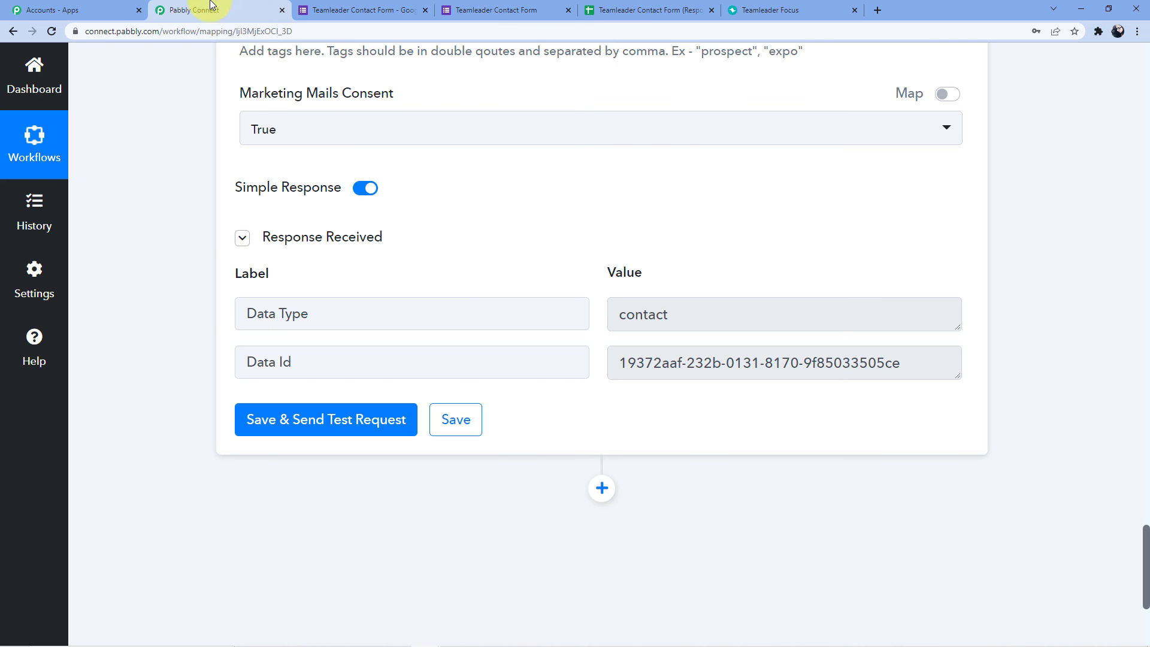
Collapse the Google Forms New Response Received trigger and Teamleader Create Contact action cards.
drag(1147, 537, 1145, 1)
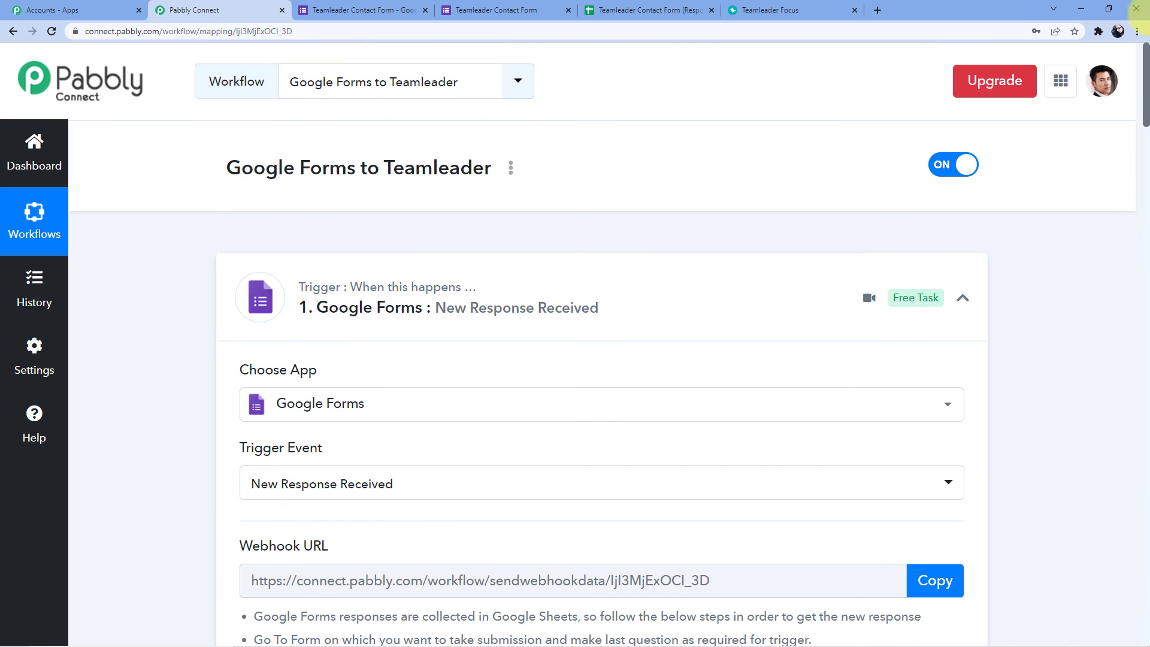
click(634, 285)
scroll(634, 285, down, 3)
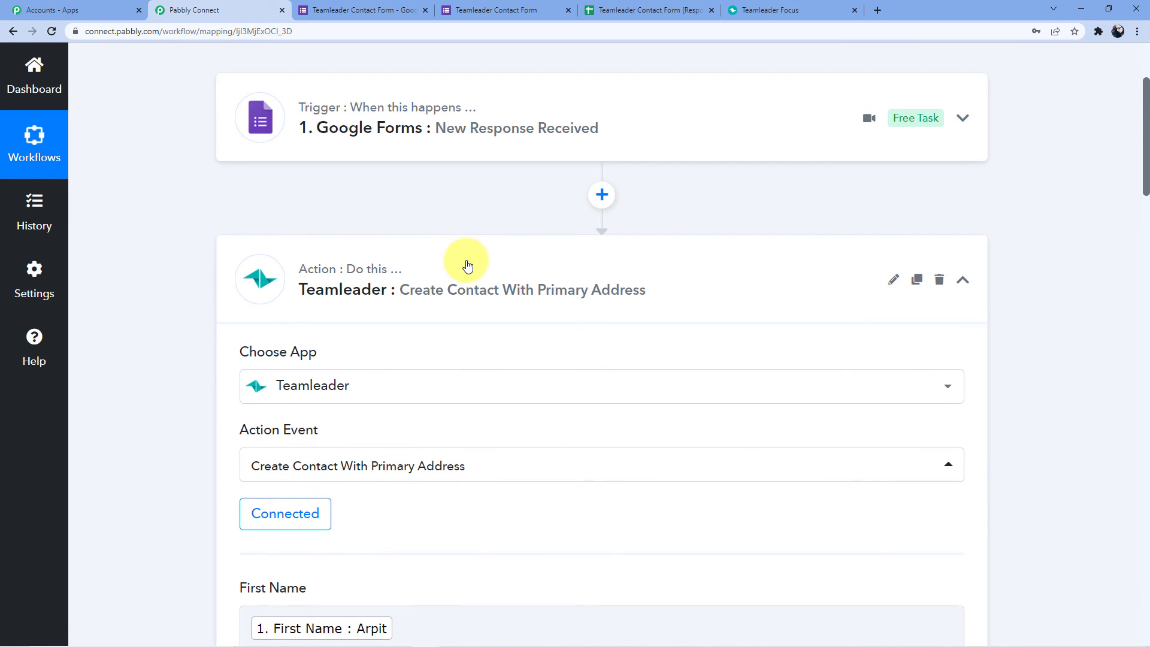
click(464, 261)
scroll(449, 210, down, 1)
scroll(189, 272, up, 2)
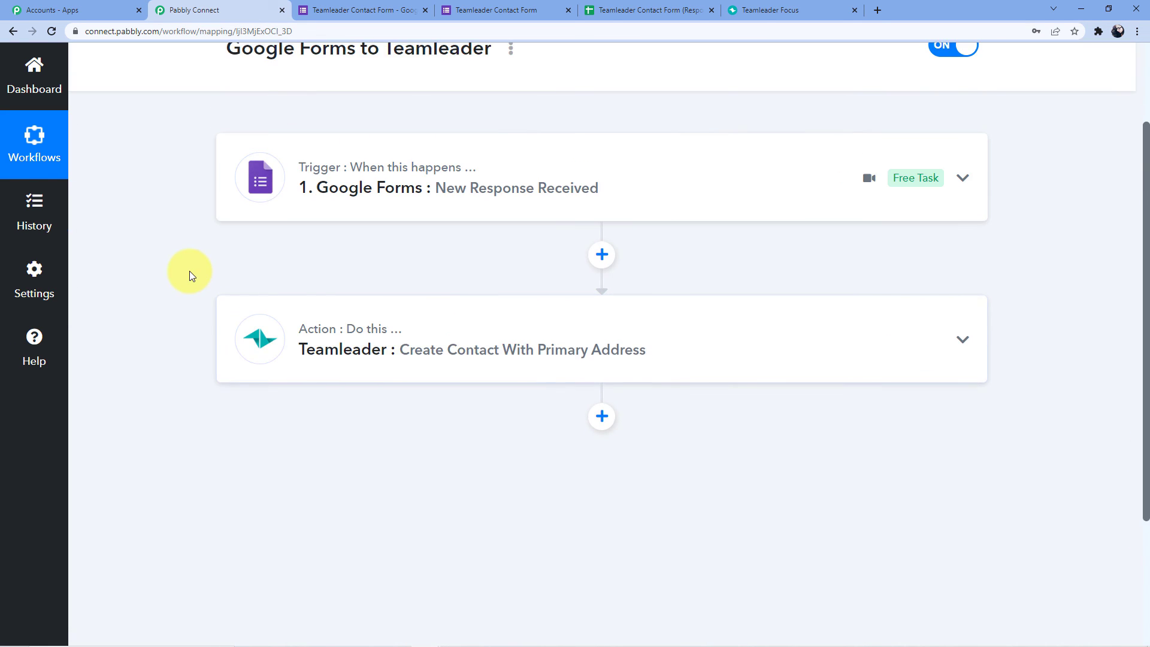